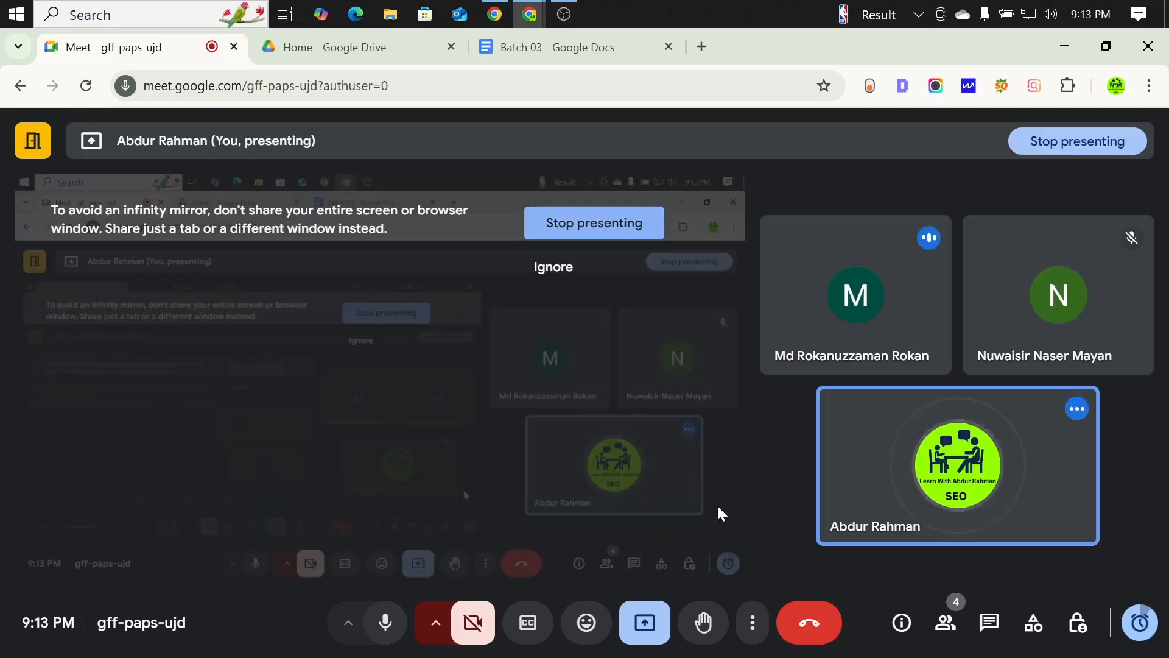
Switch to the Batch 03 document, dismiss the floating meeting window, and review the Basic SEO Checklist items.
{"action": "left_click", "coordinate": [571, 46]}
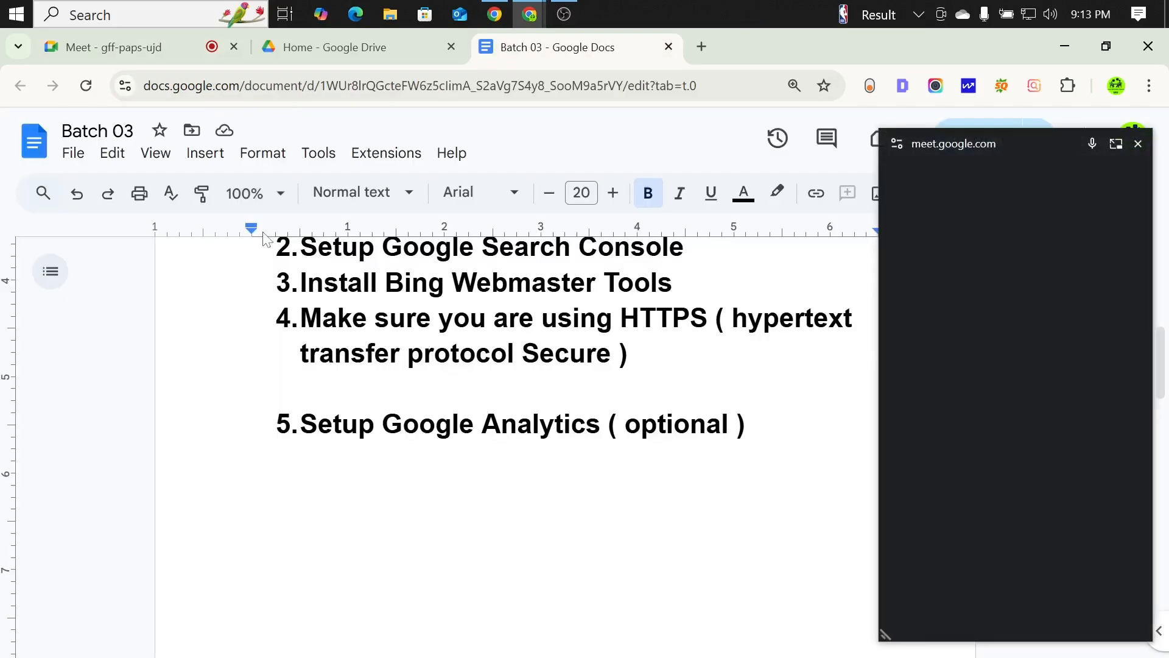
{"action": "left_click", "coordinate": [1139, 145]}
{"action": "scroll", "coordinate": [566, 445], "scroll_direction": "down", "scroll_amount": 1}
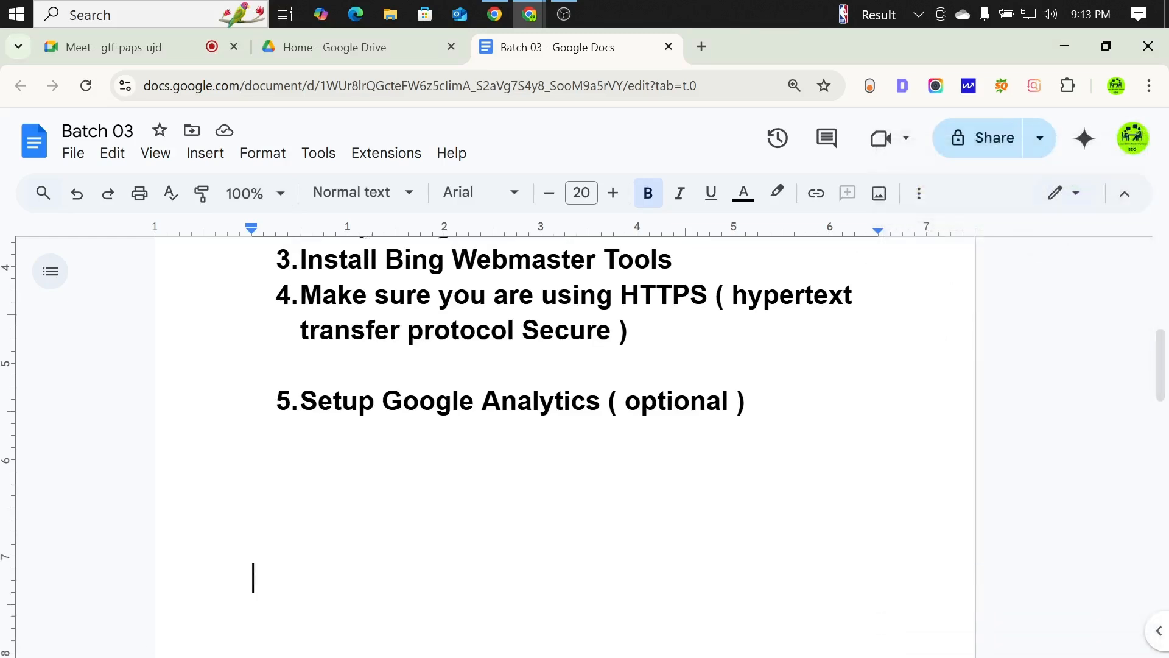
{"action": "scroll", "coordinate": [565, 444], "scroll_direction": "down", "scroll_amount": 3}
{"action": "scroll", "coordinate": [565, 444], "scroll_direction": "up", "scroll_amount": 10}
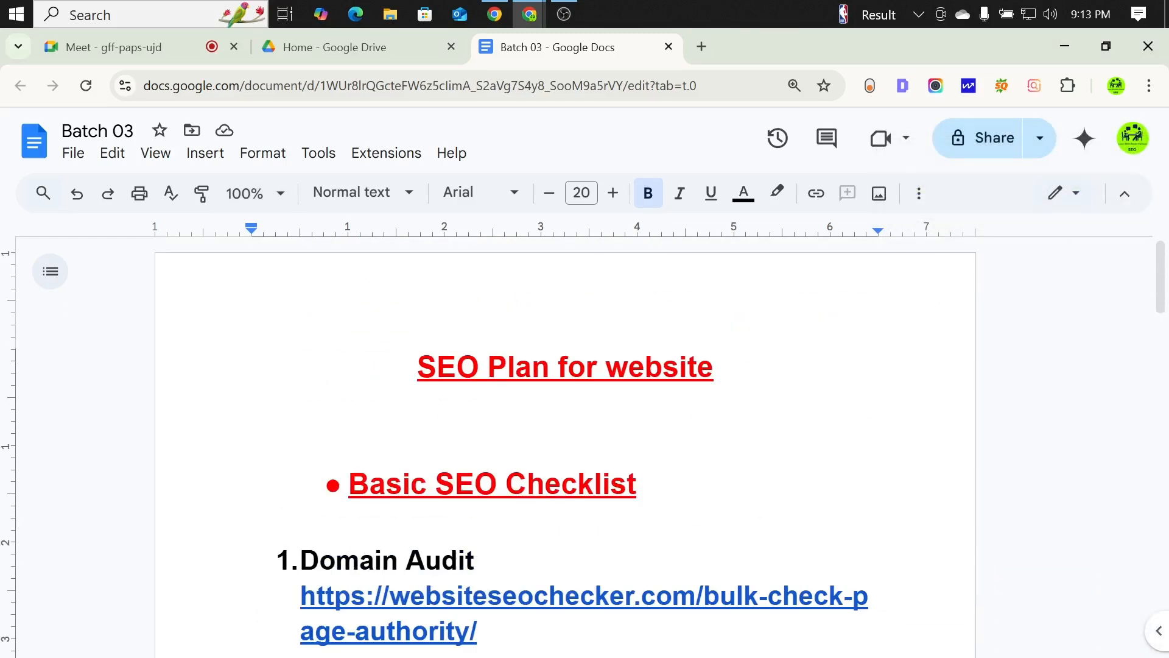
{"action": "scroll", "coordinate": [565, 444], "scroll_direction": "down", "scroll_amount": 4}
{"action": "scroll", "coordinate": [565, 445], "scroll_direction": "up", "scroll_amount": 4}
{"action": "scroll", "coordinate": [566, 444], "scroll_direction": "down", "scroll_amount": 1}
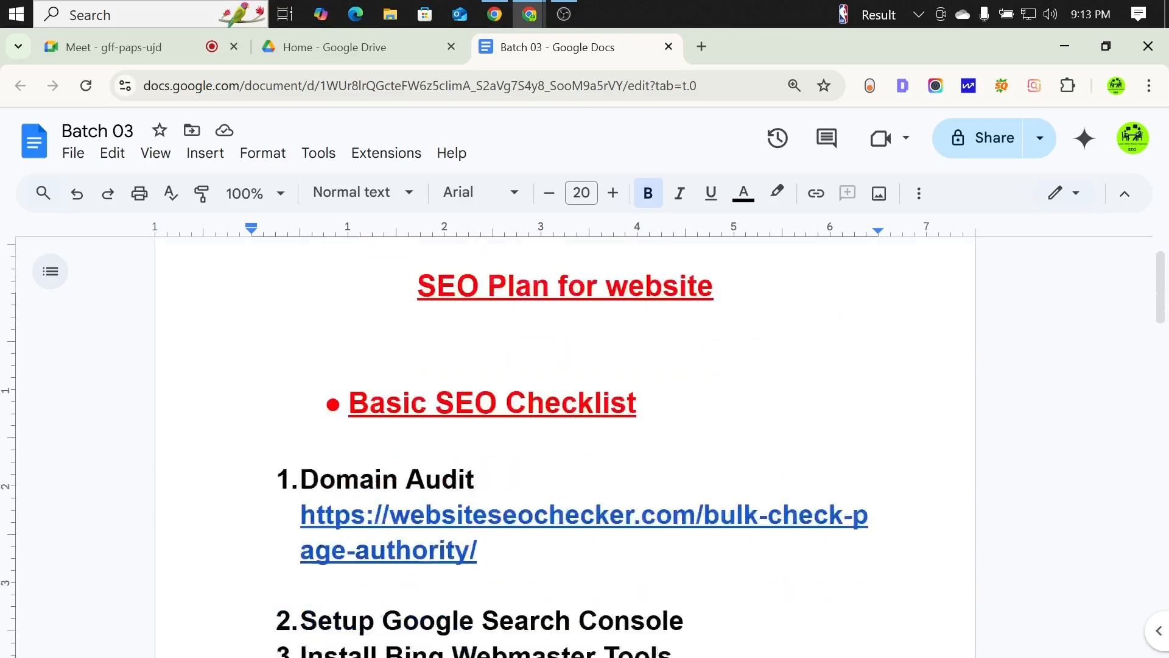
{"action": "scroll", "coordinate": [565, 445], "scroll_direction": "down", "scroll_amount": 6}
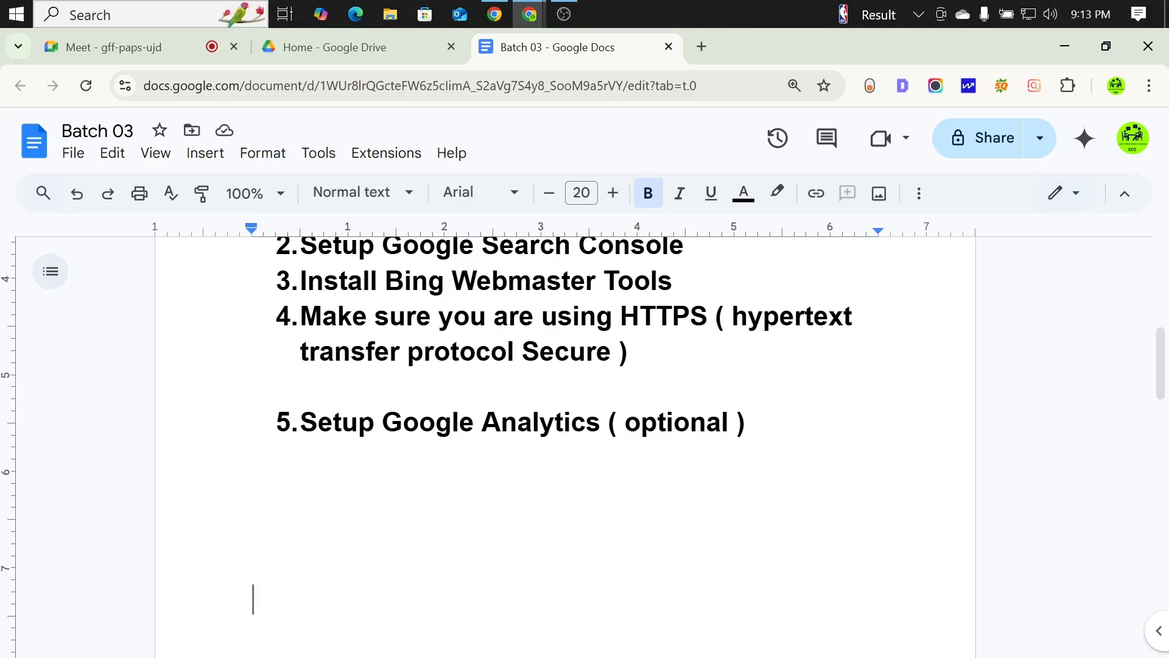
Add blank lines after the Basic SEO Checklist until the insertion point reaches the second page.
{"action": "key", "text": "Return"}
{"action": "key", "text": "Return"}
{"action": "scroll", "coordinate": [565, 414], "scroll_direction": "down", "scroll_amount": 3}
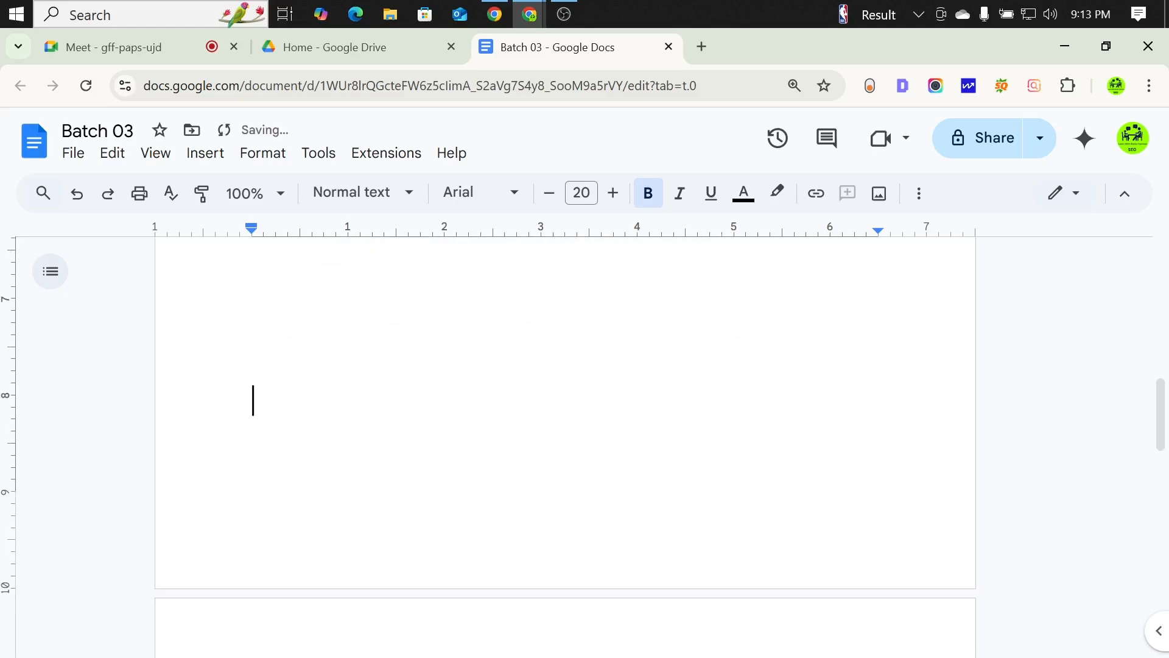
{"action": "scroll", "coordinate": [565, 414], "scroll_direction": "down", "scroll_amount": 4}
{"action": "scroll", "coordinate": [565, 414], "scroll_direction": "up", "scroll_amount": 3}
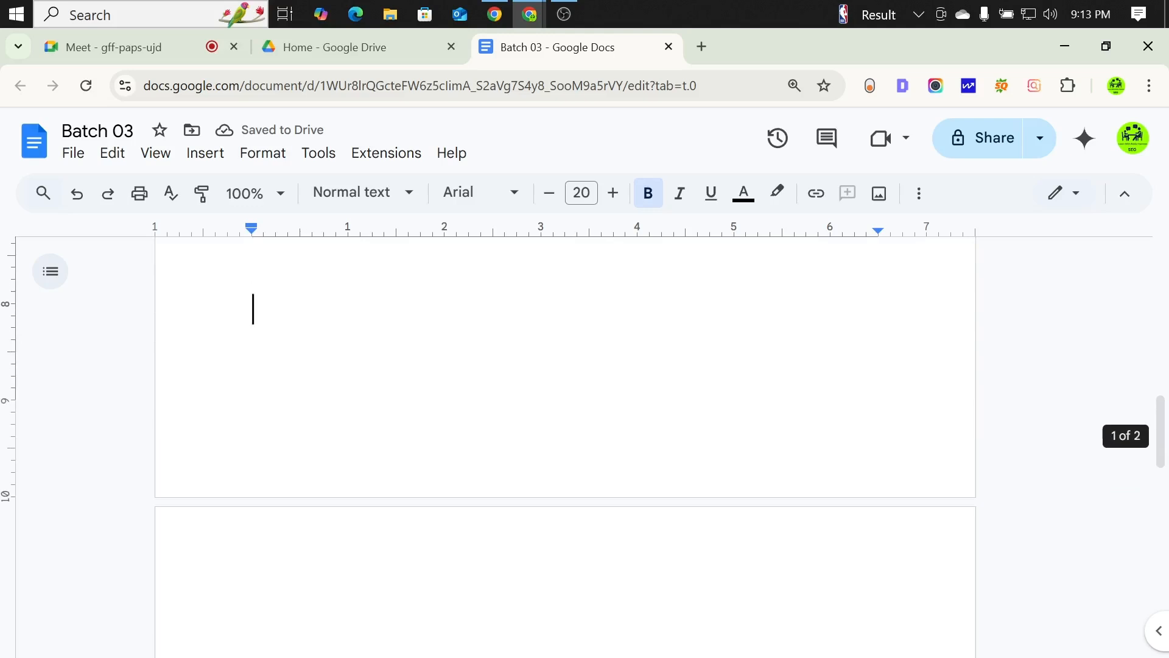
{"action": "key", "text": "Return"}
{"action": "key", "text": "Return"}
{"action": "key", "text": "Return"}
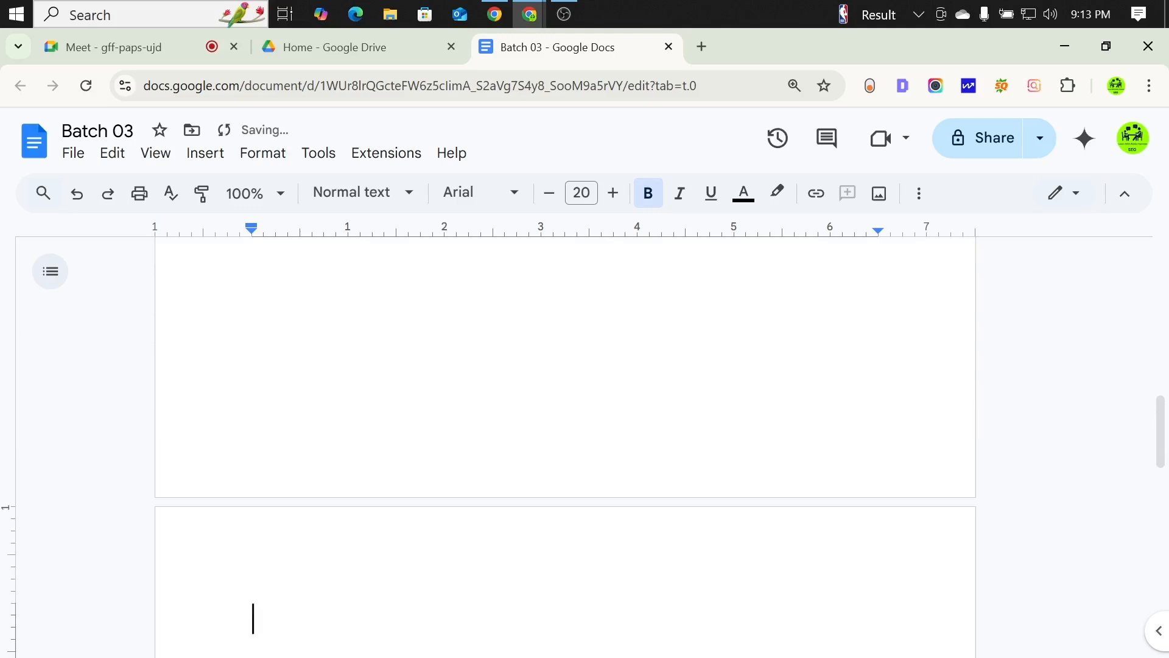
{"action": "scroll", "coordinate": [565, 414], "scroll_direction": "down", "scroll_amount": 2}
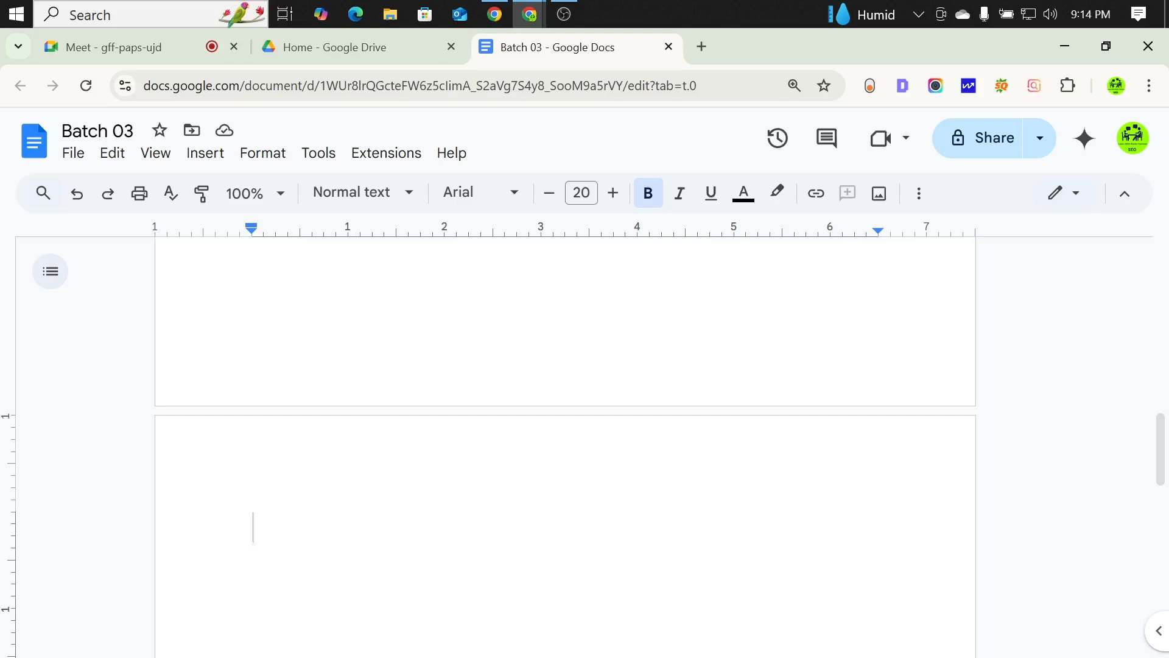
Write the heading "On Page SEO Checklist" at the start of the second page.
{"action": "type", "text": "On pa"}
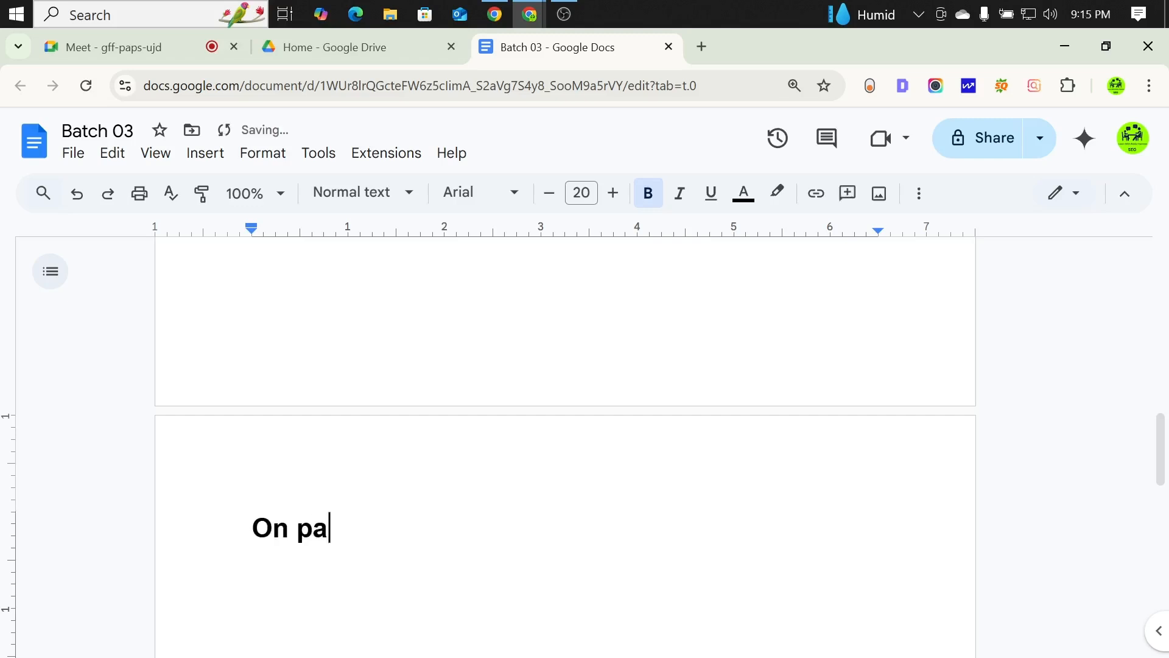
{"action": "type", "text": "ge SEO"}
{"action": "key", "text": "BackSpace"}
{"action": "key", "text": "BackSpace"}
{"action": "key", "text": "BackSpace"}
{"action": "key", "text": "BackSpace"}
{"action": "key", "text": "BackSpace"}
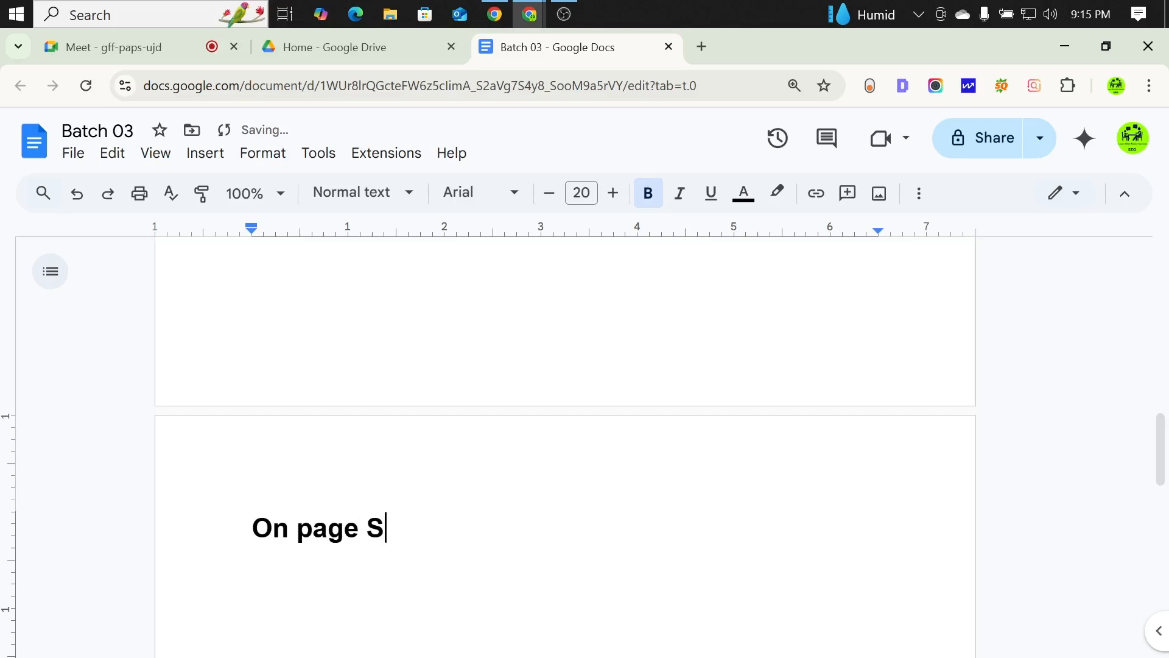
{"action": "key", "text": "BackSpace"}
{"action": "key", "text": "BackSpace"}
{"action": "key", "text": "BackSpace"}
{"action": "type", "text": "Pa"}
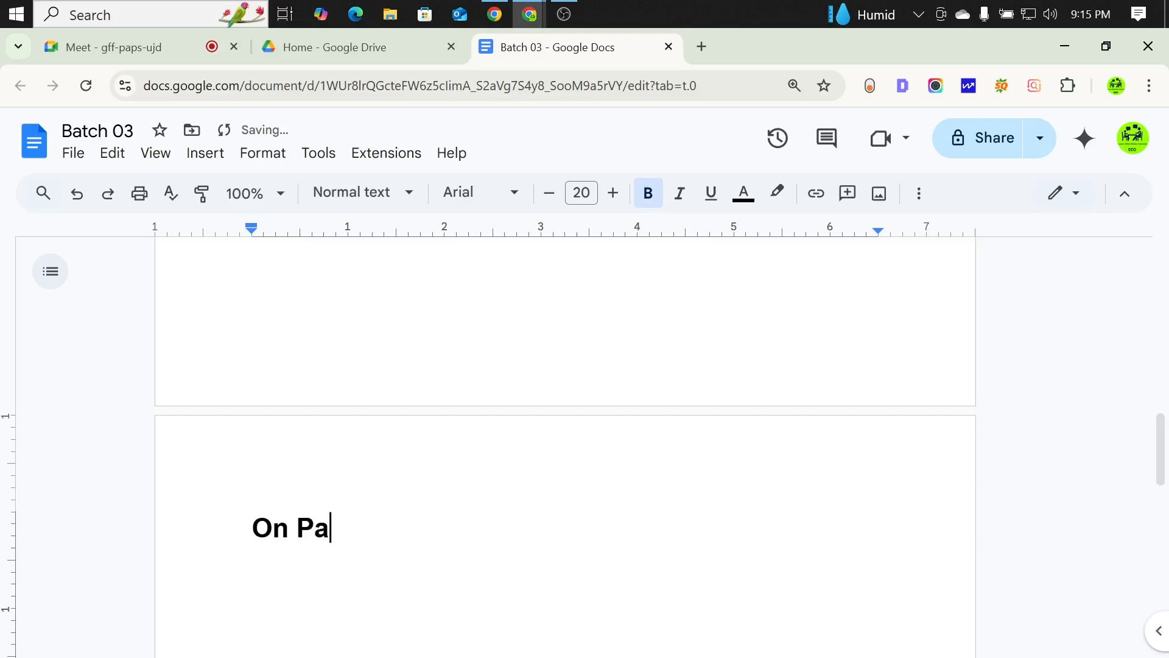
{"action": "type", "text": "ge S"}
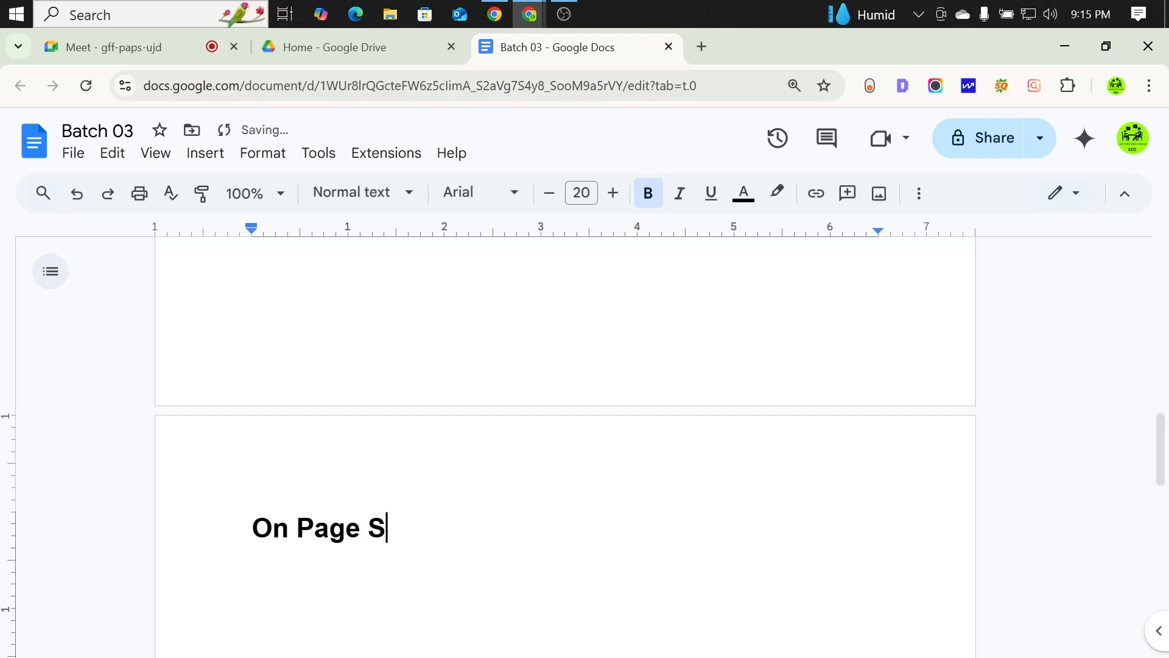
{"action": "type", "text": "EO Chec"}
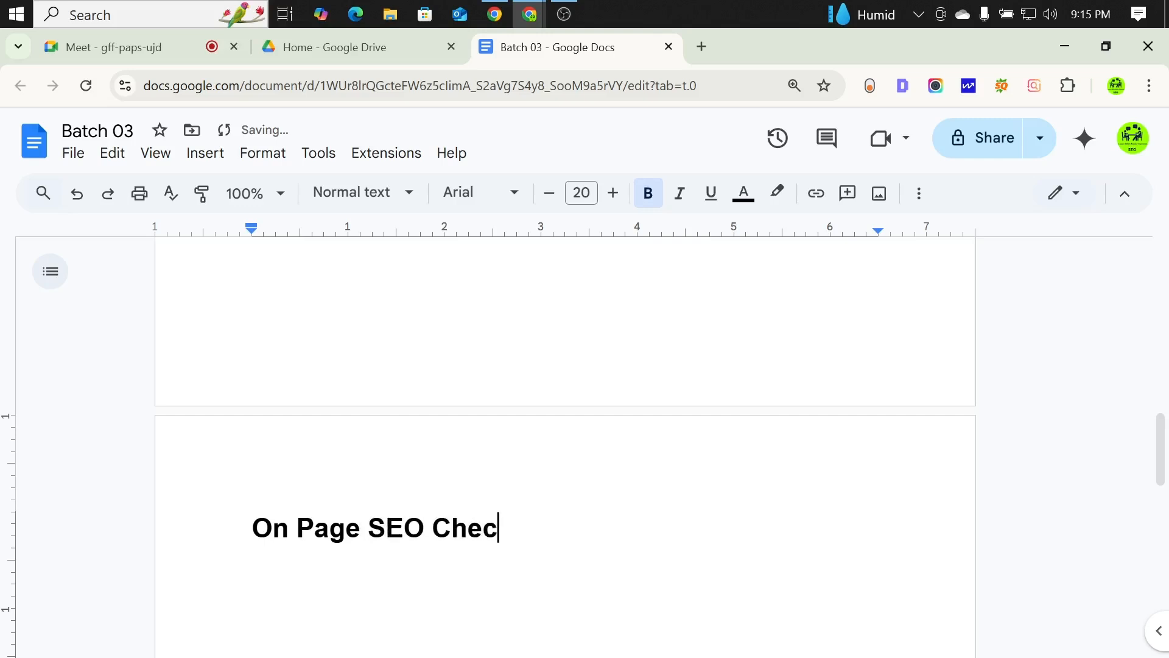
{"action": "type", "text": "klist"}
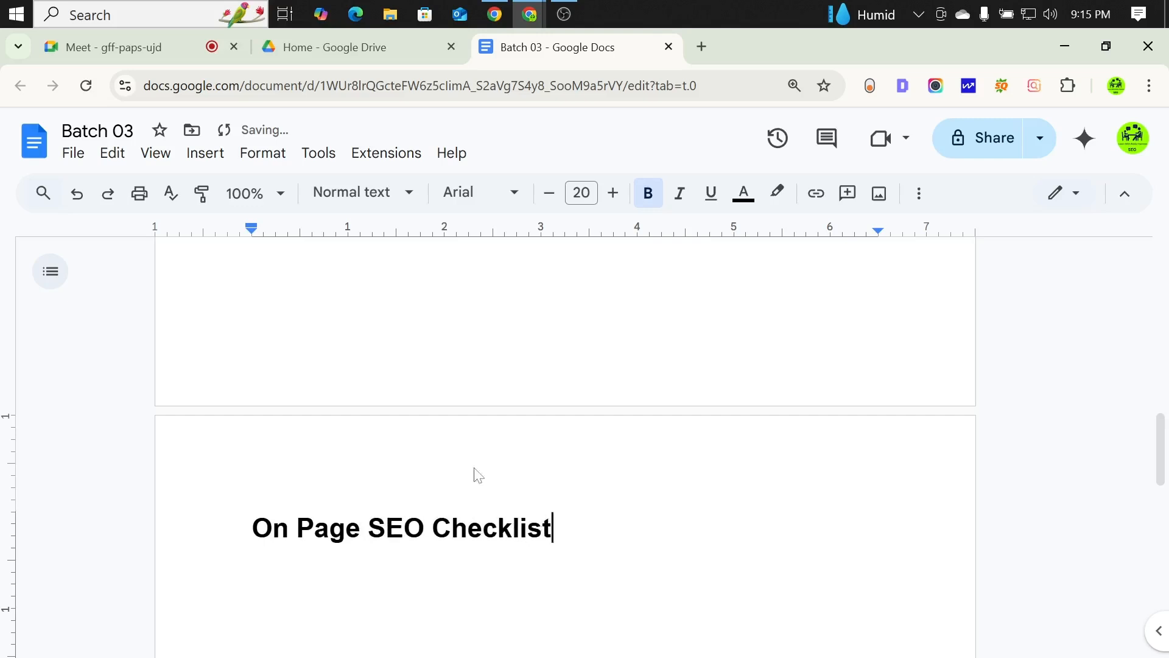
Center the "On Page SEO Checklist" heading and color its text red.
{"action": "key", "text": "ctrl+shift+Left"}
{"action": "key", "text": "ctrl+shift+Left"}
{"action": "key", "text": "ctrl+shift+Left"}
{"action": "key", "text": "ctrl+shift+Left"}
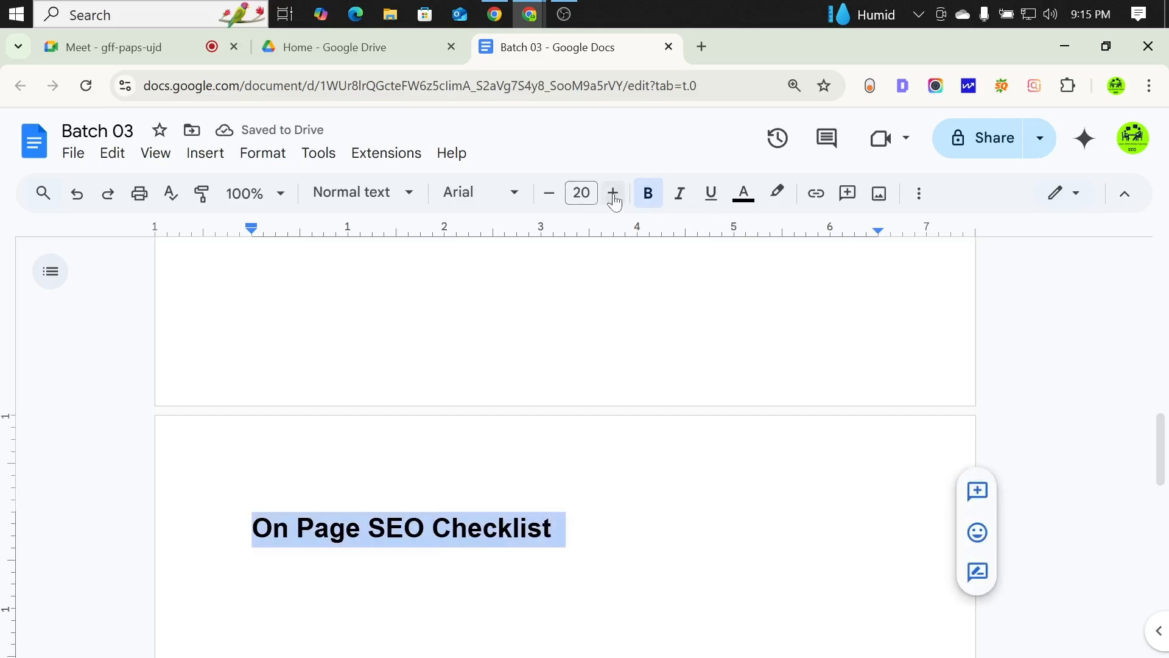
{"action": "left_click", "coordinate": [918, 193]}
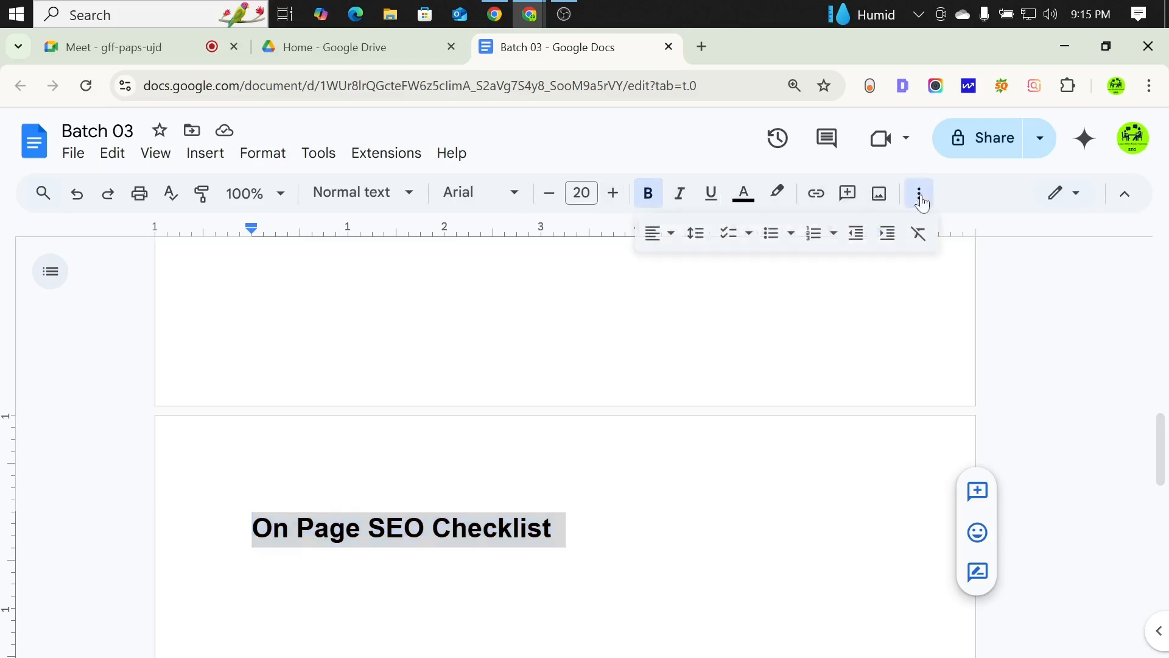
{"action": "left_click", "coordinate": [664, 236]}
{"action": "left_click", "coordinate": [683, 263]}
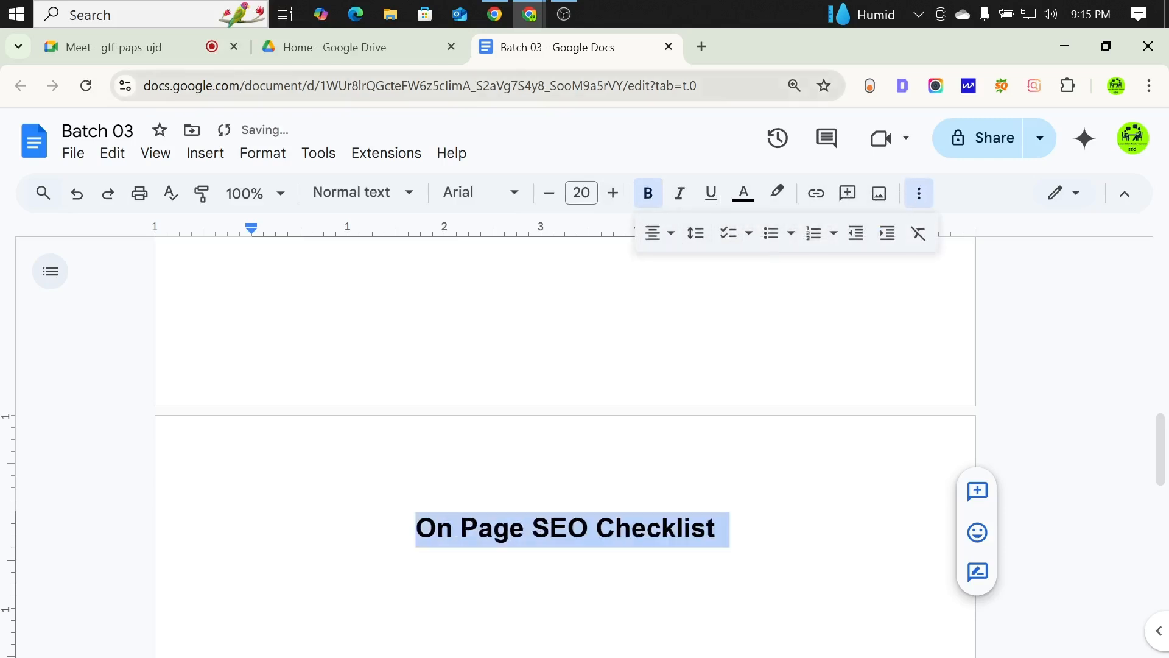
{"action": "left_click", "coordinate": [743, 194]}
{"action": "left_click", "coordinate": [772, 252]}
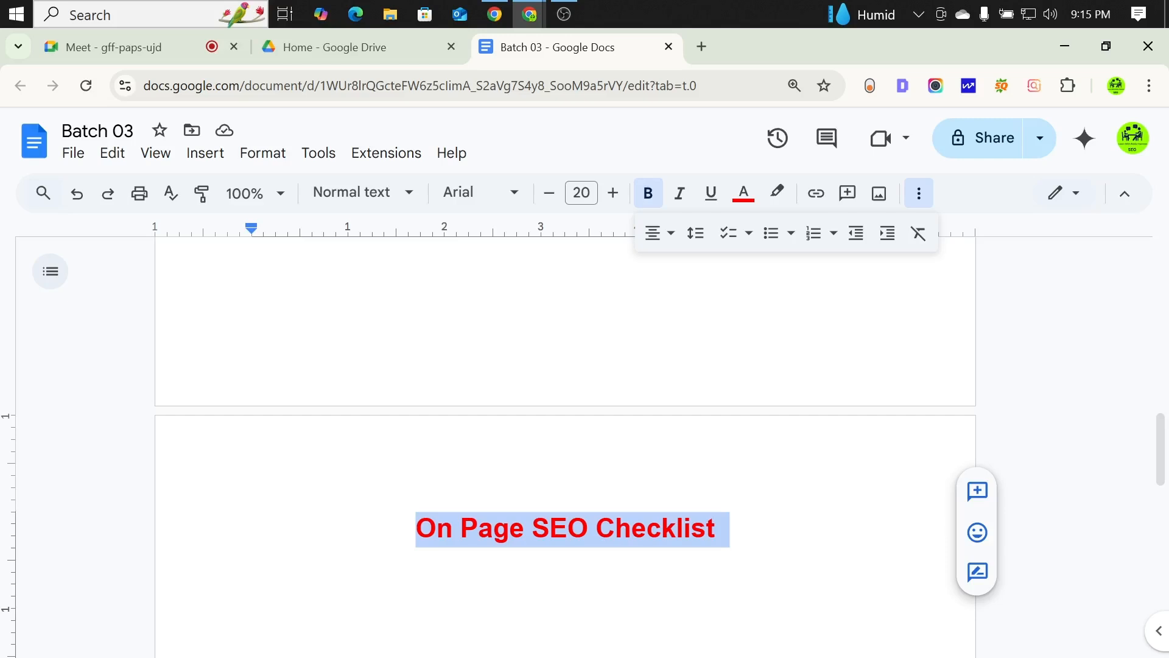
Write the first checklist line "Include your keyword in the url" below the On Page SEO Checklist heading.
{"action": "scroll", "coordinate": [565, 487], "scroll_direction": "down", "scroll_amount": 2}
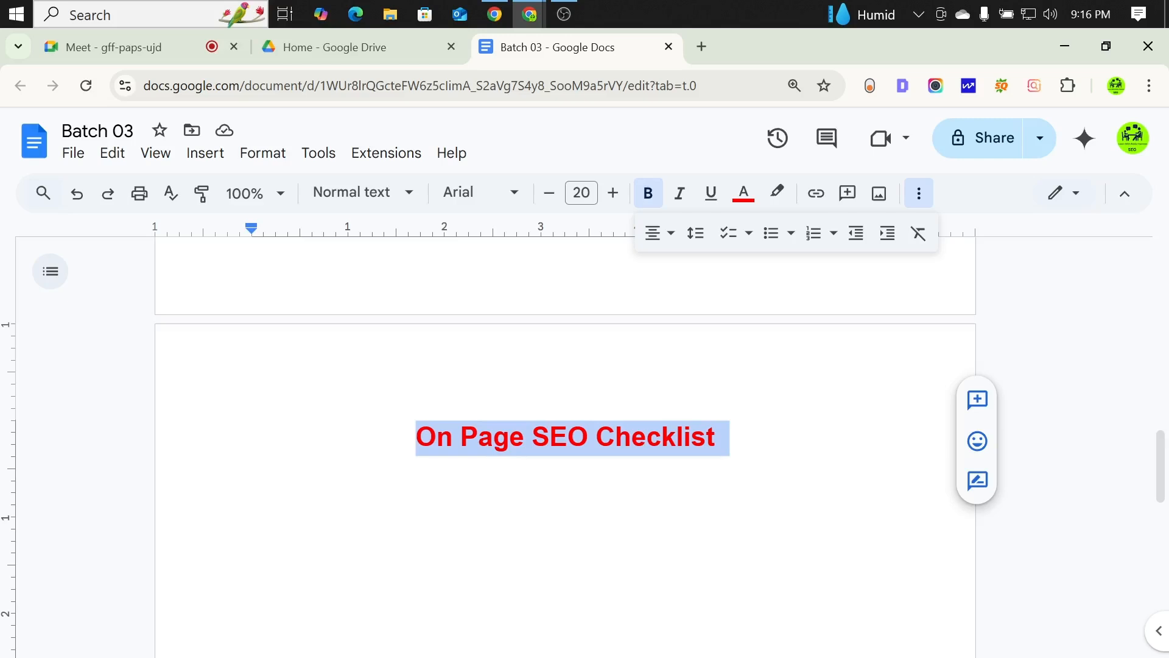
{"action": "scroll", "coordinate": [566, 426], "scroll_direction": "down", "scroll_amount": 1}
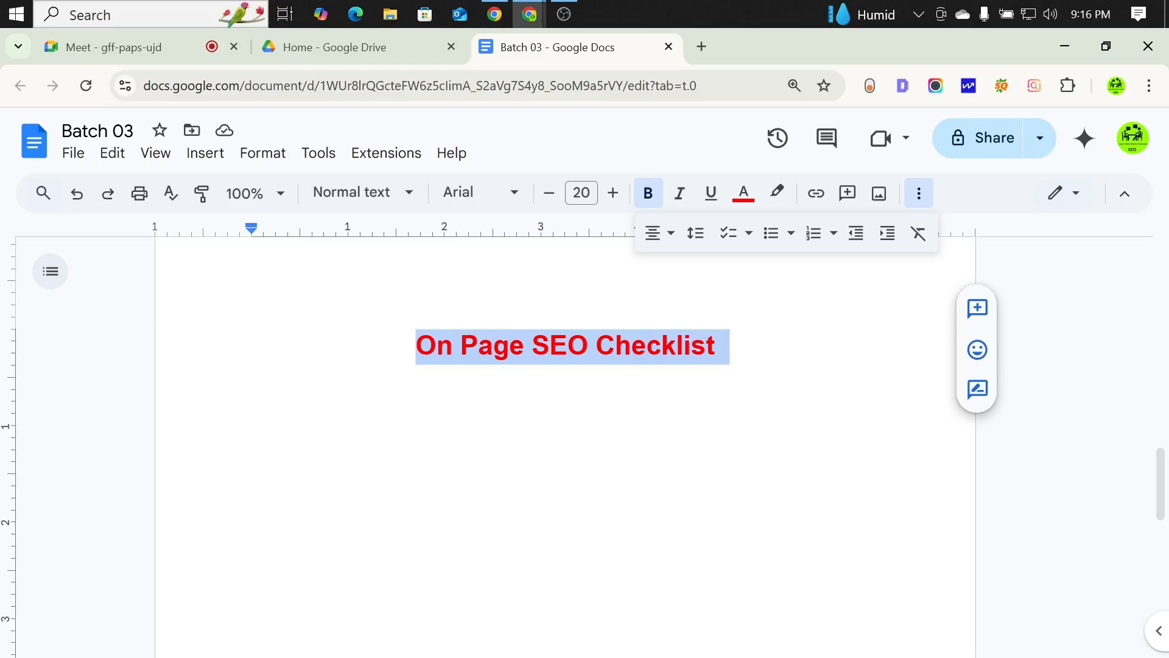
{"action": "left_click", "coordinate": [254, 430]}
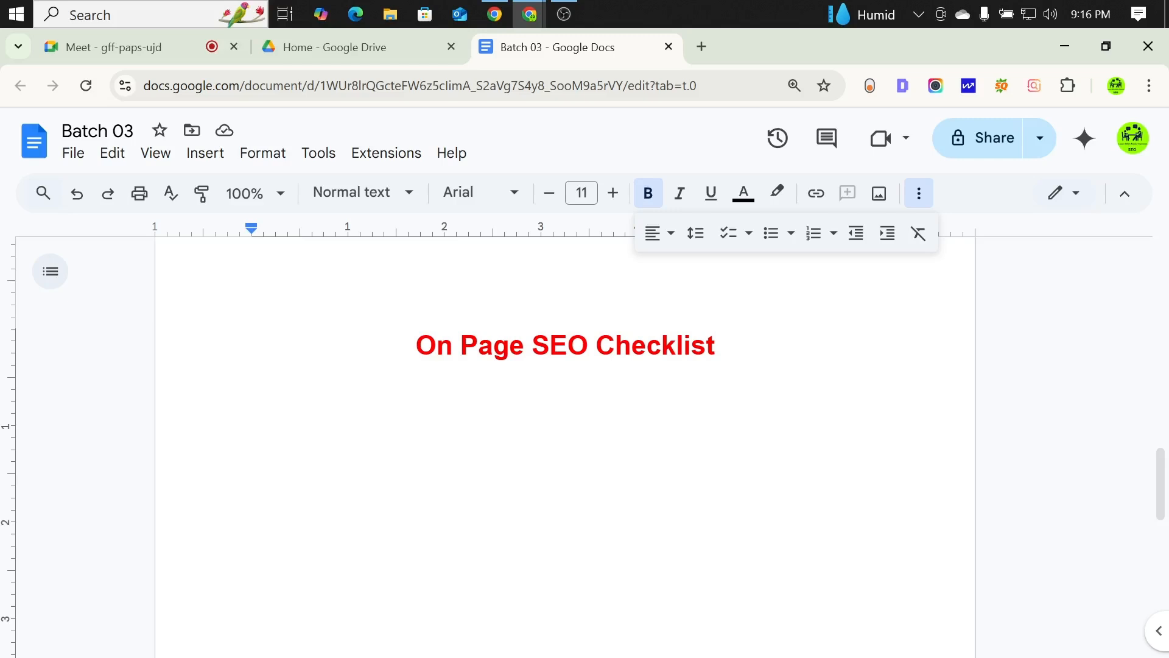
{"action": "type", "text": "include"}
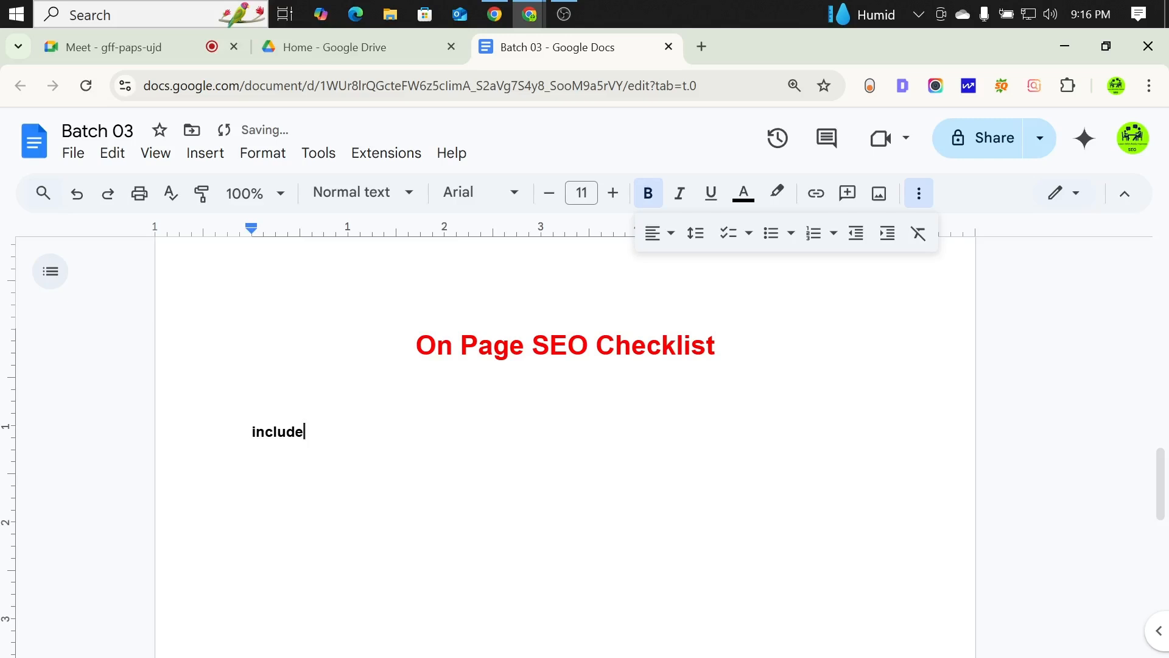
{"action": "type", "text": " your keyword"}
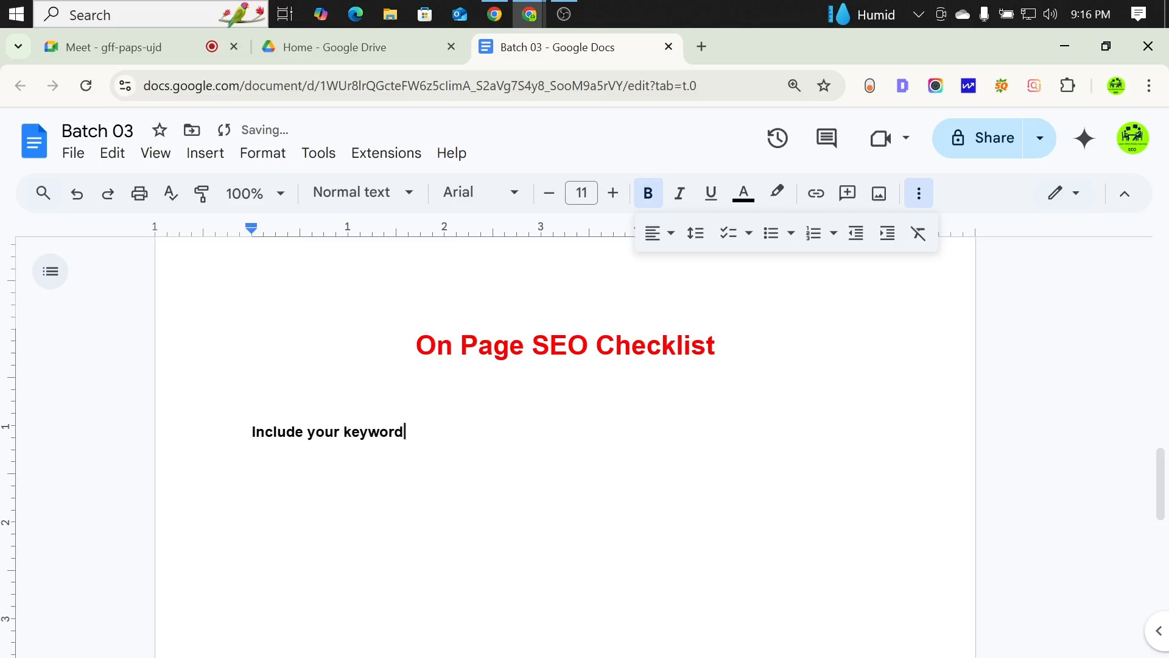
{"action": "type", "text": " in the"}
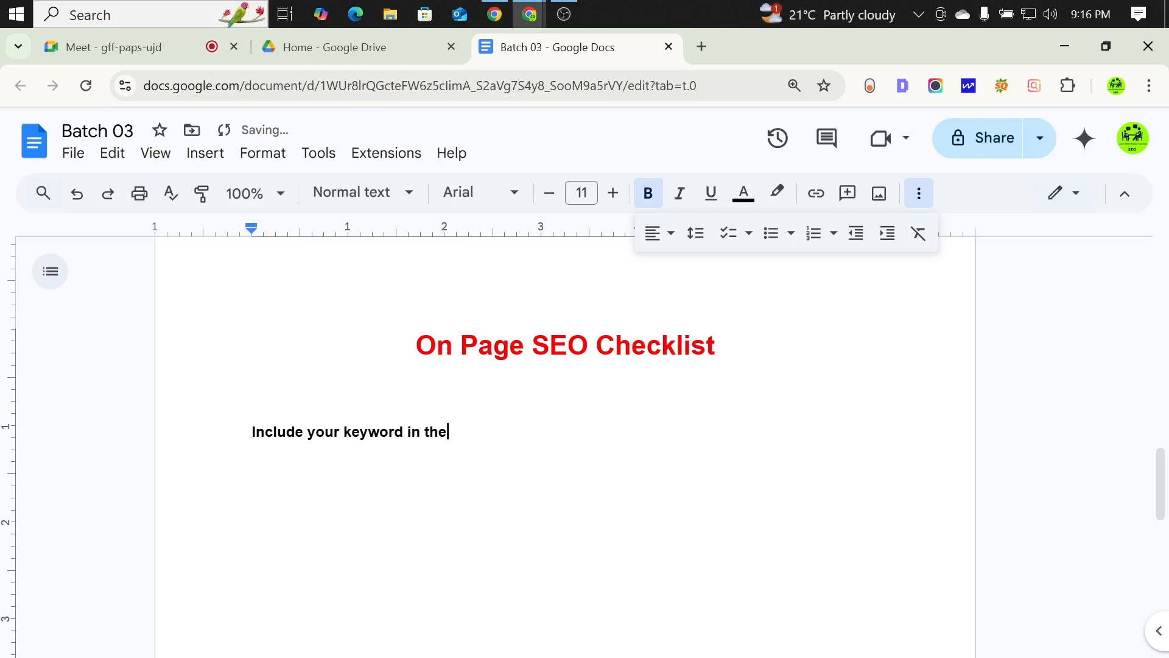
{"action": "type", "text": " ur4l"}
{"action": "key", "text": "BackSpace"}
{"action": "key", "text": "BackSpace"}
{"action": "key", "text": "BackSpace"}
{"action": "key", "text": "BackSpace"}
{"action": "key", "text": "BackSpace"}
{"action": "key", "text": "BackSpace"}
{"action": "type", "text": "e url"}
{"action": "double_click", "coordinate": [396, 431]}
{"action": "left_click", "coordinate": [396, 432]}
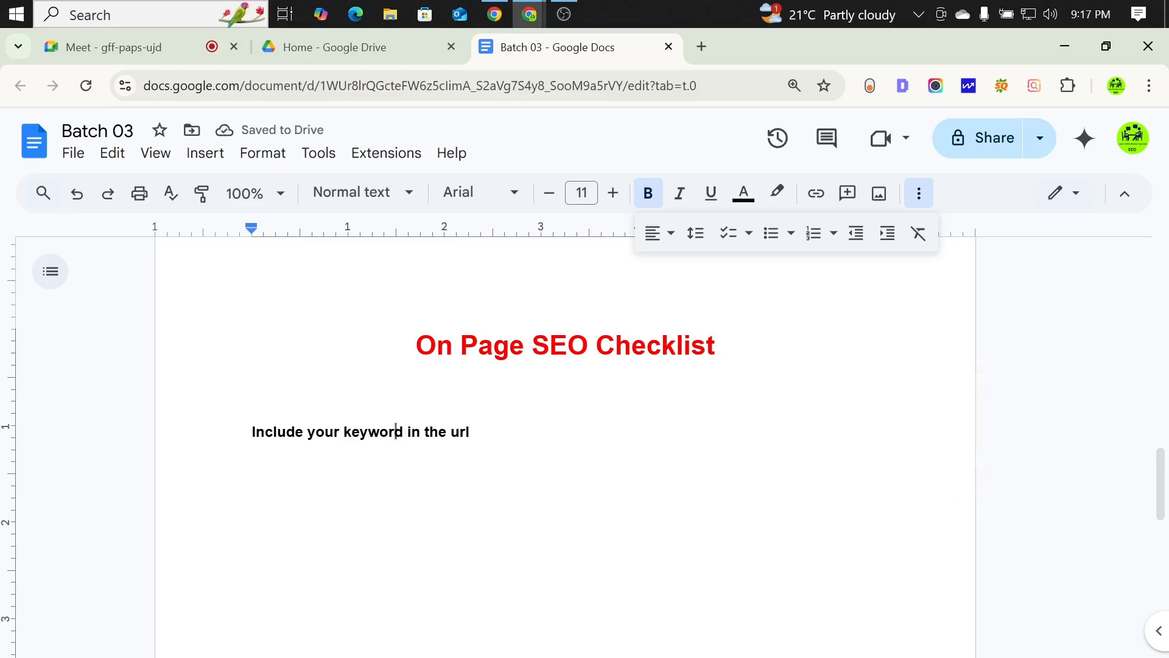
Add the line "Meta description length 160 character" beneath the keyword line.
{"action": "key", "text": "End"}
{"action": "key", "text": "Return"}
{"action": "type", "text": "meta d"}
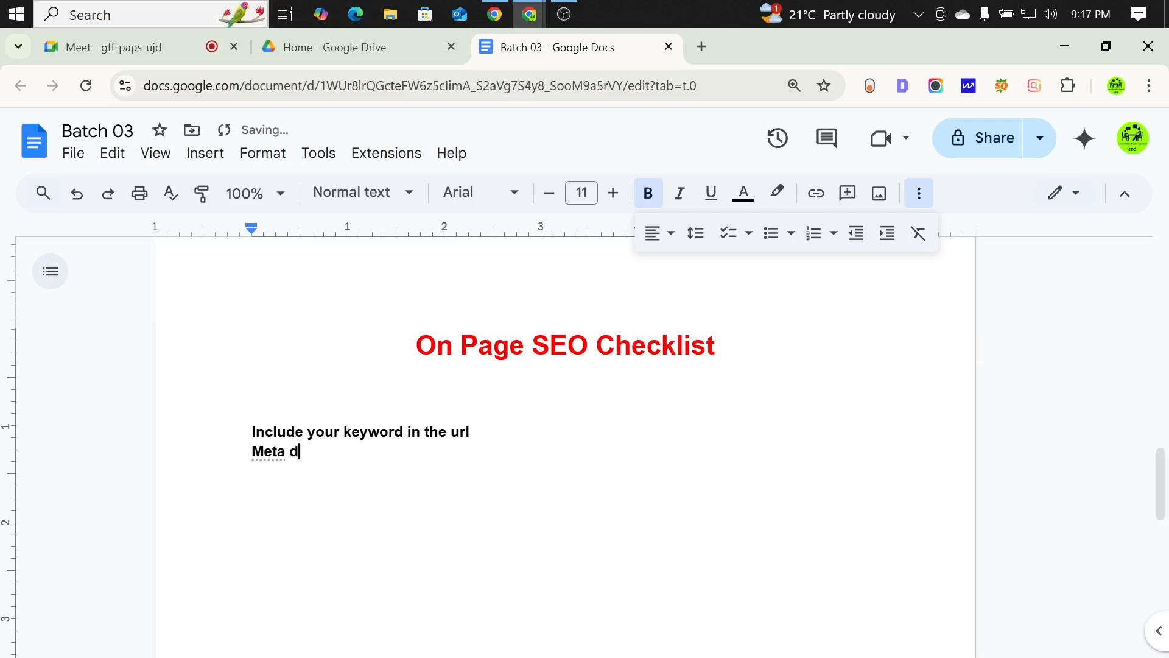
{"action": "type", "text": "escription leng"}
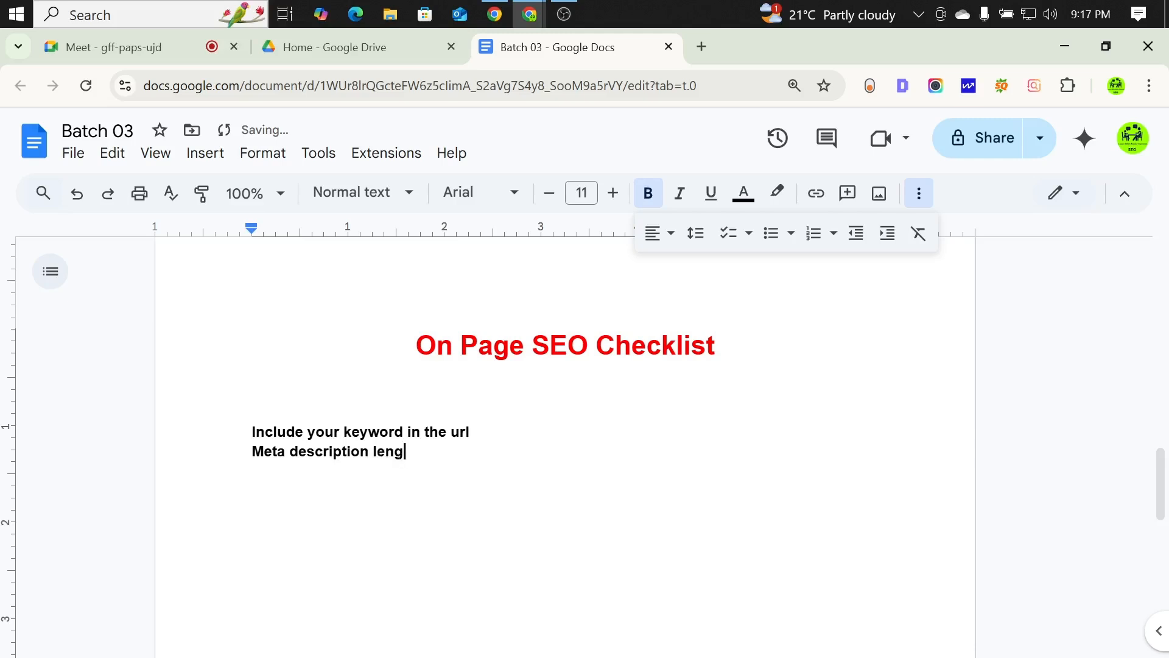
{"action": "type", "text": "th 160 "}
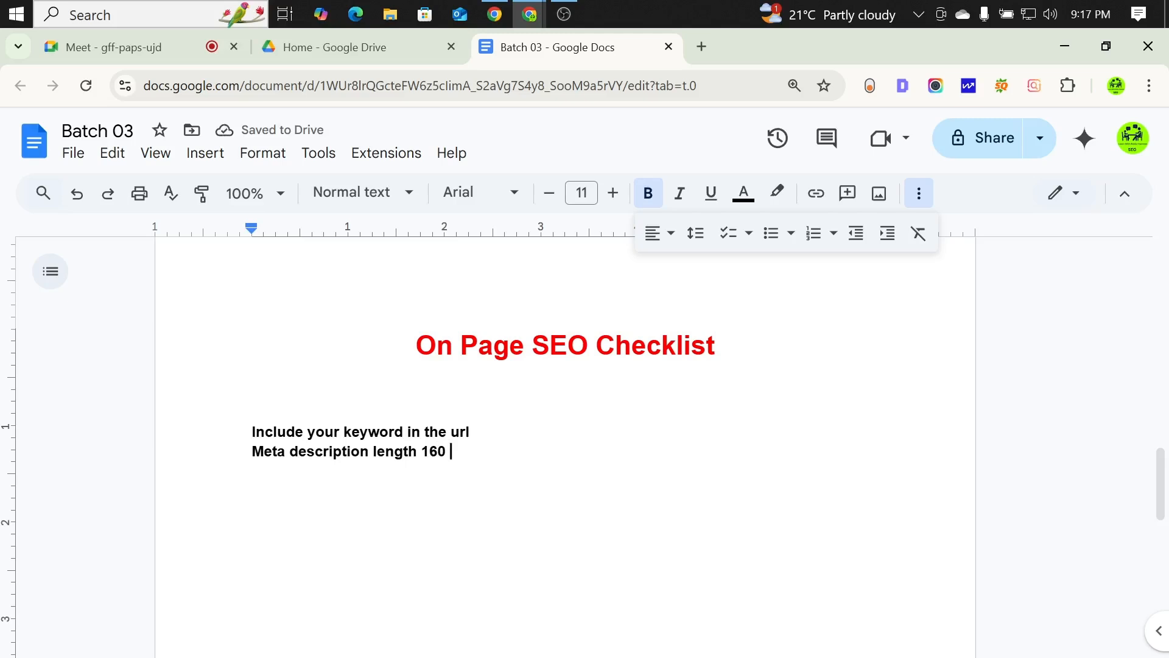
{"action": "type", "text": "cha"}
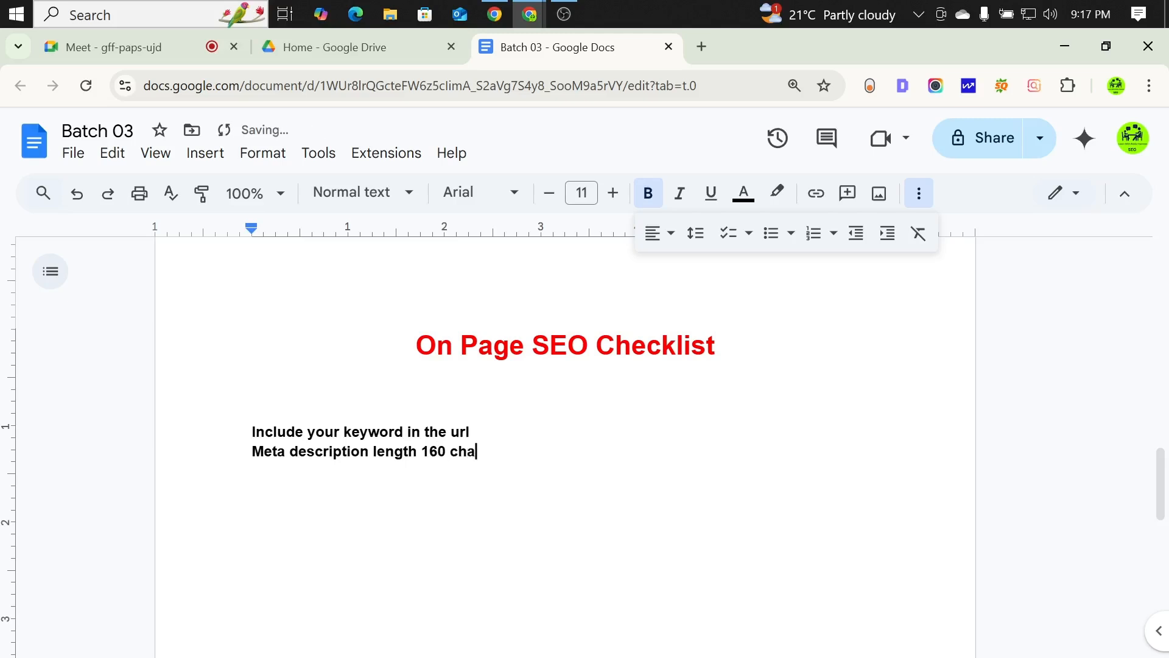
{"action": "type", "text": "racter"}
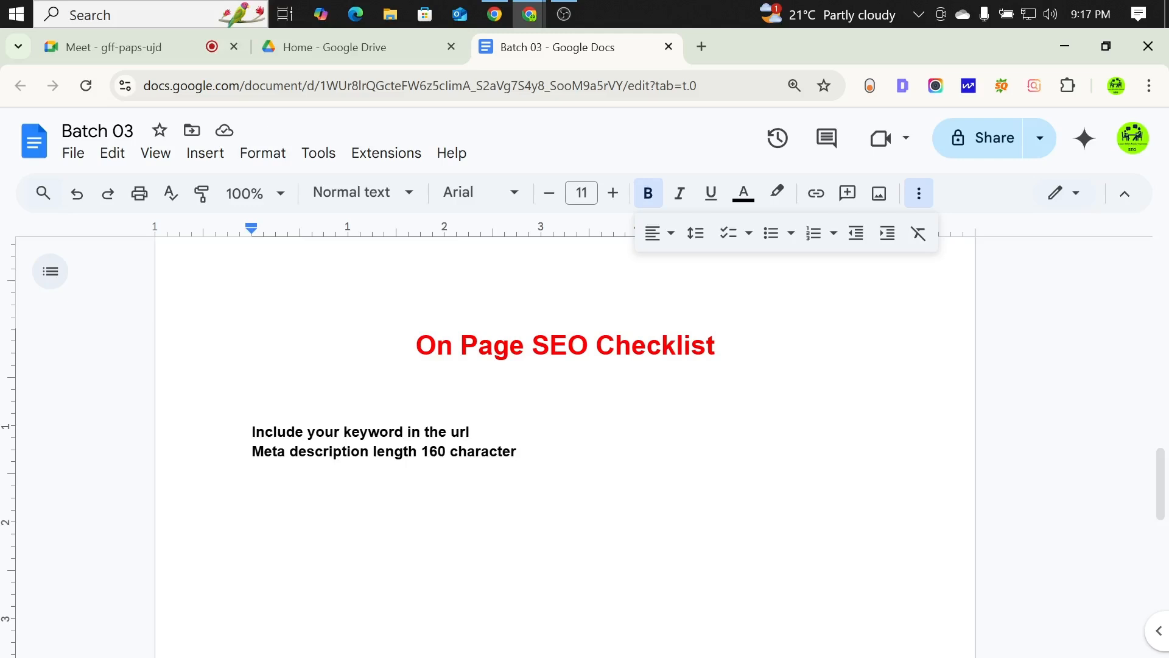
Add the line "Use short url" beneath the meta description line.
{"action": "key", "text": "Return"}
{"action": "type", "text": "uu"}
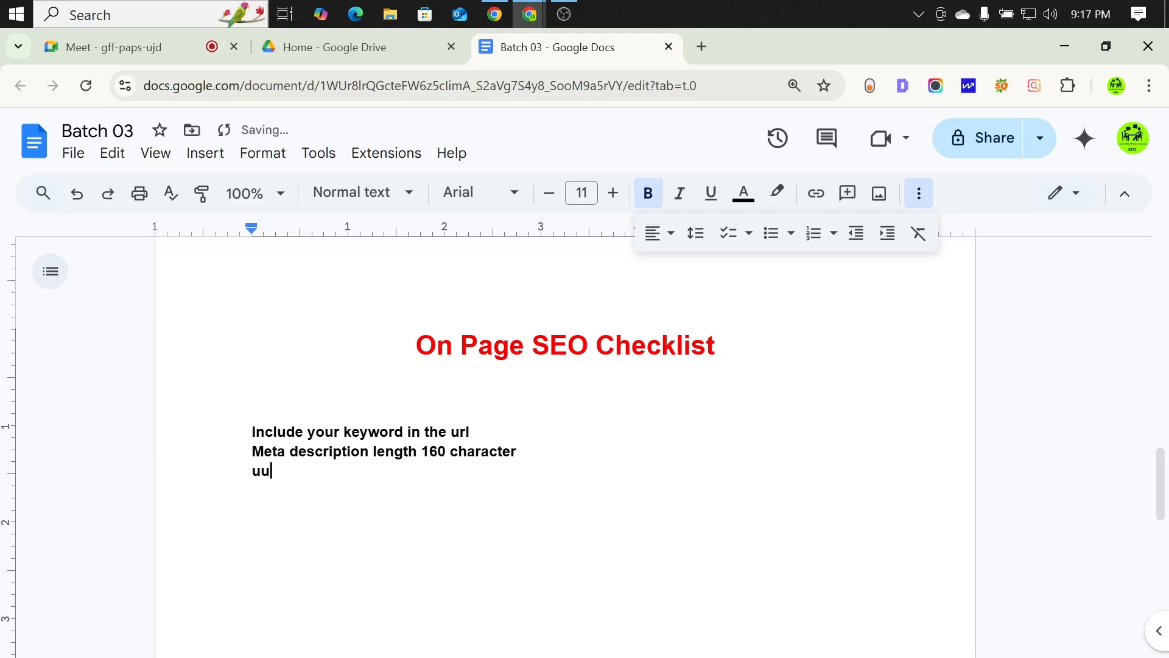
{"action": "key", "text": "BackSpace"}
{"action": "type", "text": "se "}
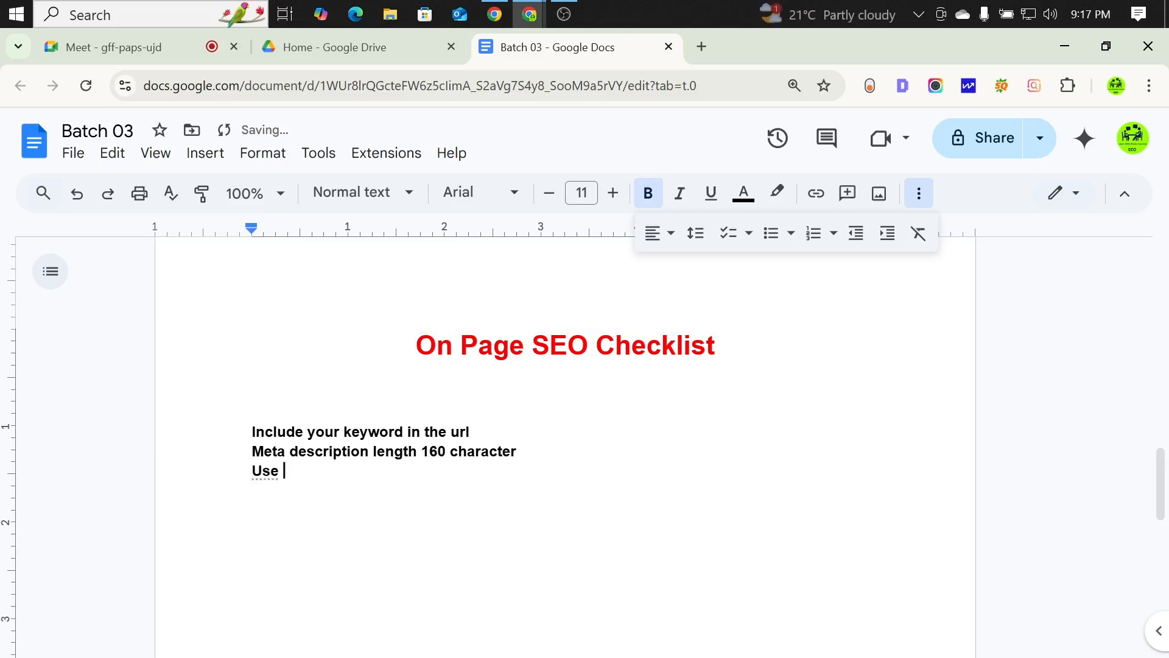
{"action": "type", "text": "s"}
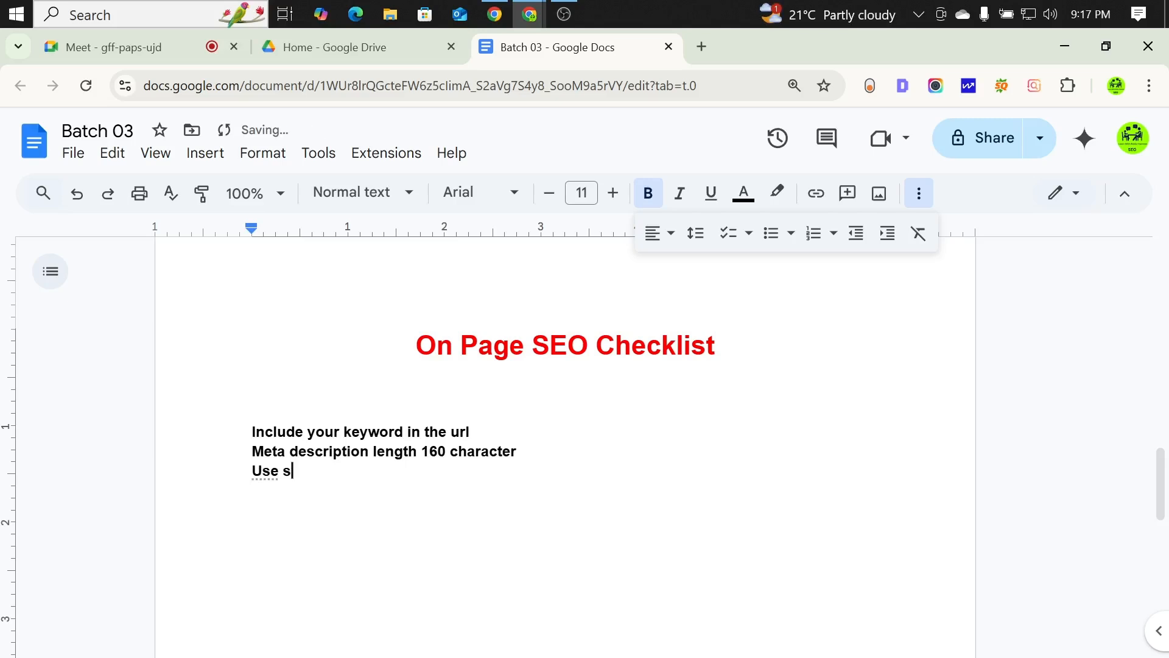
{"action": "type", "text": "hort url"}
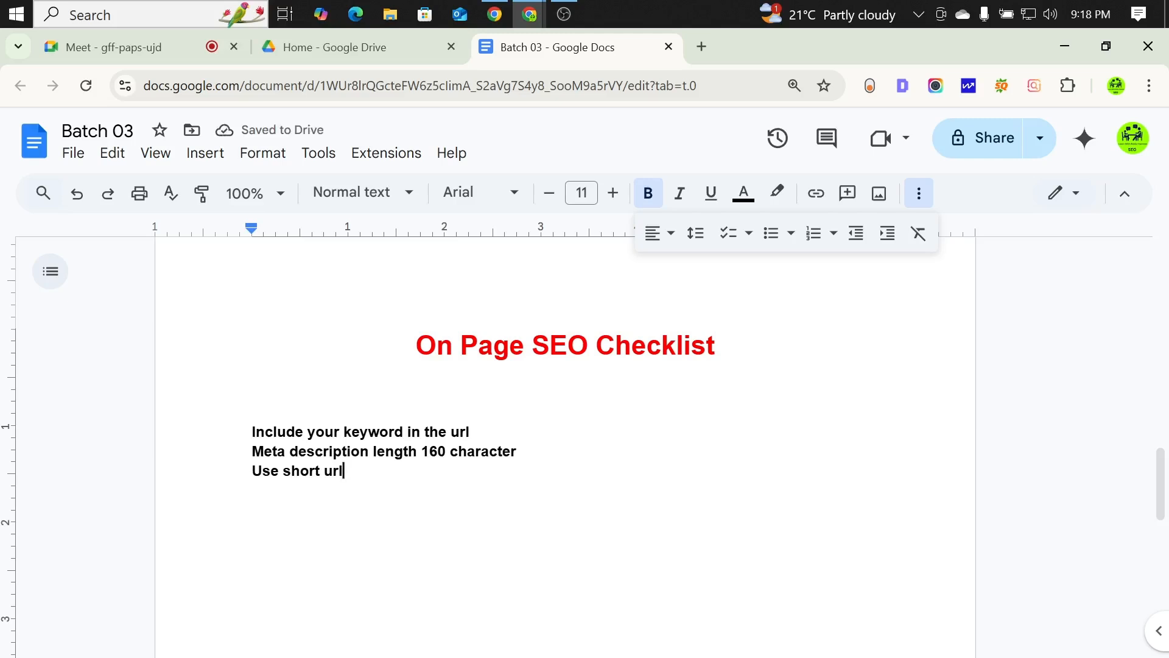
Add the line "Keyword must be use in the title" beneath the "Use short url" line, removing the surplus spaces.
{"action": "key", "text": "Return"}
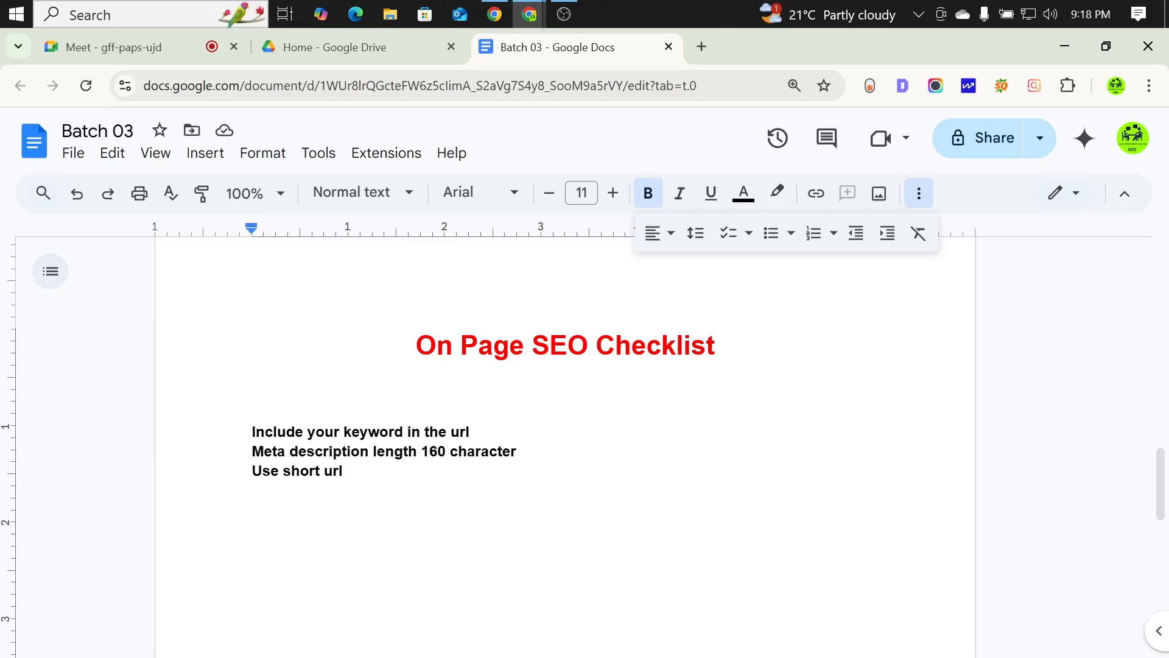
{"action": "type", "text": "keyword "}
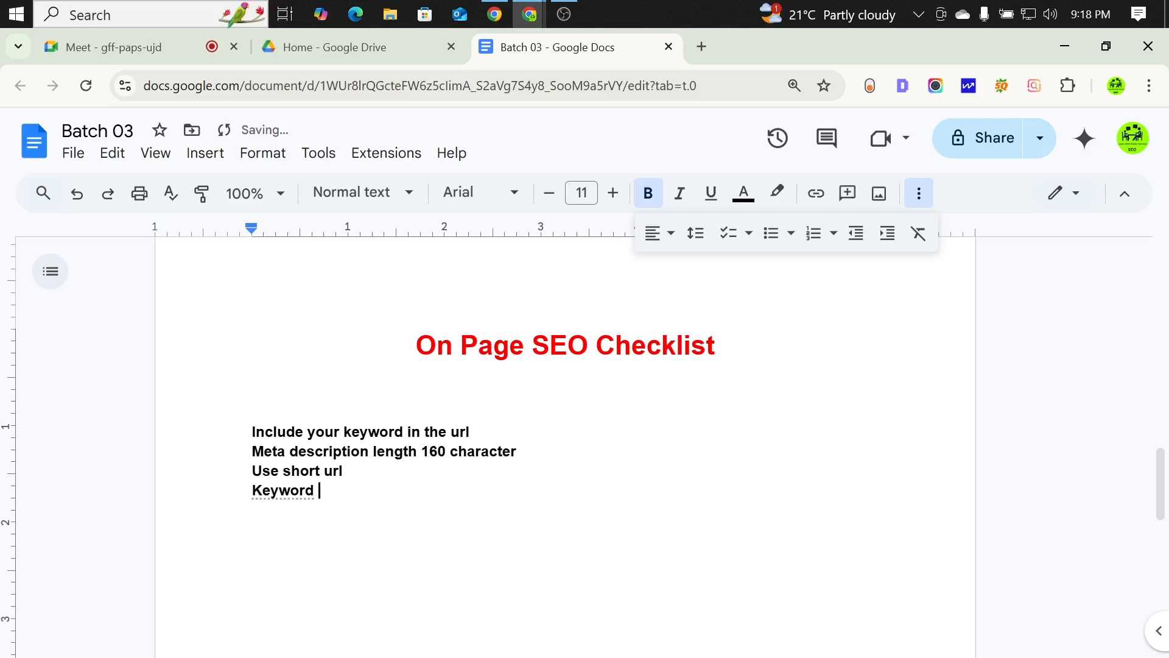
{"action": "type", "text": "must be use "}
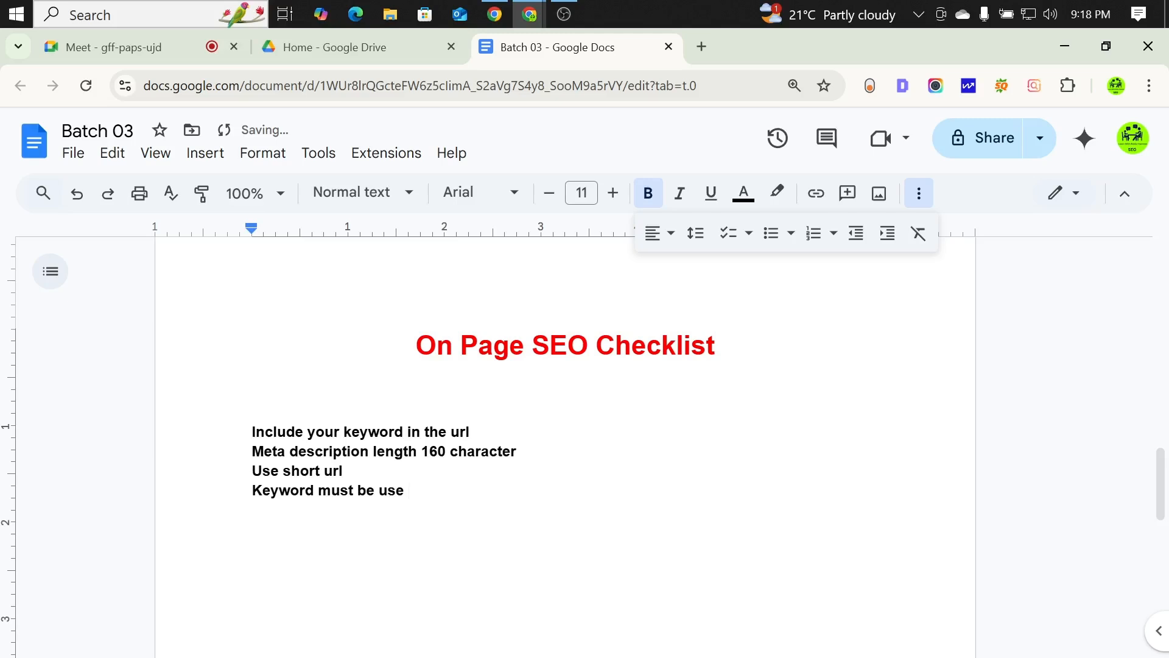
{"action": "type", "text": "i"}
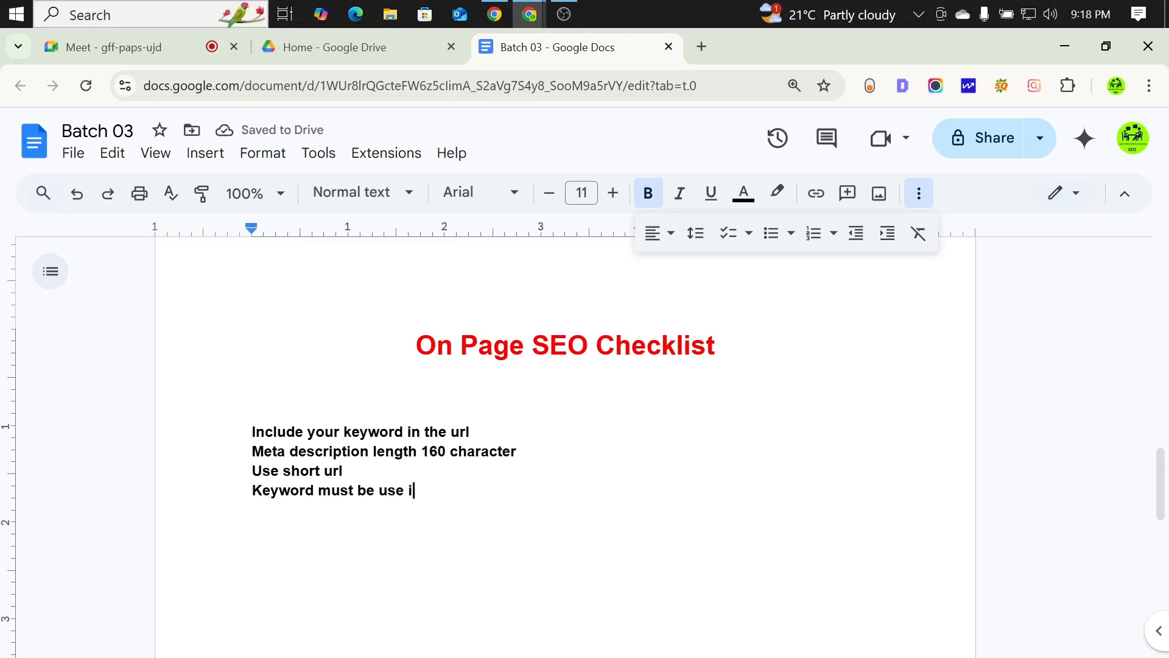
{"action": "type", "text": "n the"}
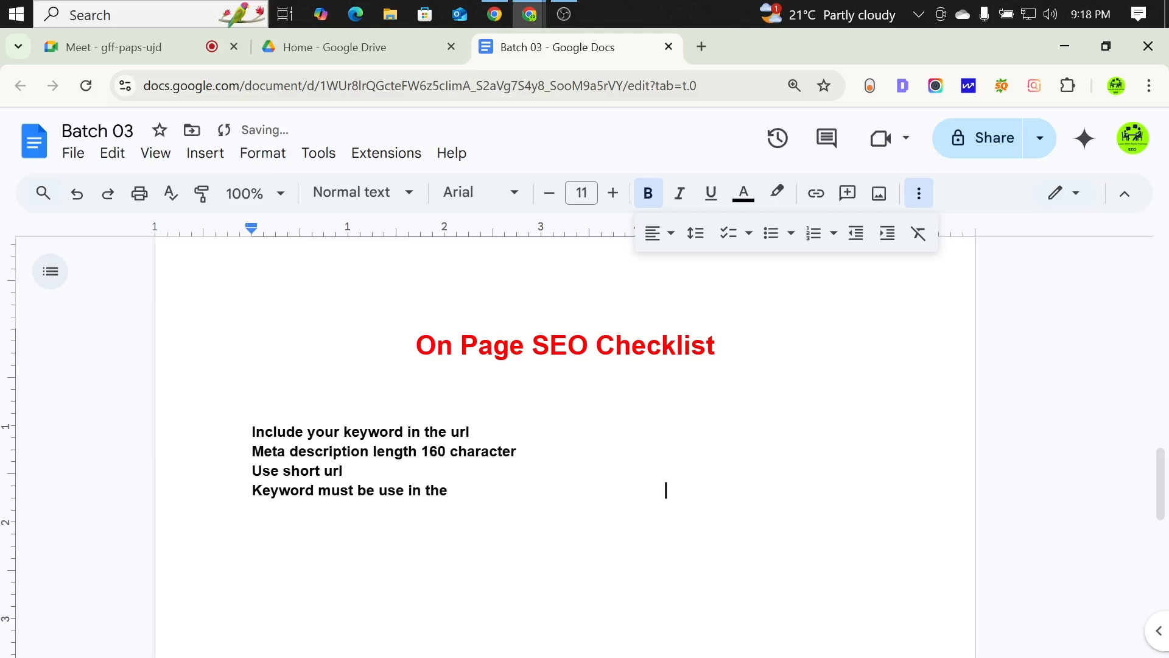
{"action": "key", "text": "BackSpace"}
{"action": "key", "text": "BackSpace"}
{"action": "key", "text": "BackSpace"}
{"action": "key", "text": "BackSpace"}
{"action": "key", "text": "BackSpace"}
{"action": "key", "text": "BackSpace"}
{"action": "key", "text": "BackSpace"}
{"action": "key", "text": "BackSpace"}
{"action": "key", "text": "BackSpace"}
{"action": "key", "text": "BackSpace"}
{"action": "key", "text": "BackSpace"}
{"action": "key", "text": "BackSpace"}
{"action": "key", "text": "BackSpace"}
{"action": "key", "text": "BackSpace"}
{"action": "key", "text": "BackSpace"}
{"action": "key", "text": "BackSpace"}
{"action": "key", "text": "BackSpace"}
{"action": "key", "text": "BackSpace"}
{"action": "key", "text": "BackSpace"}
{"action": "key", "text": "BackSpace"}
{"action": "key", "text": "BackSpace"}
{"action": "key", "text": "BackSpace"}
{"action": "key", "text": "BackSpace"}
{"action": "key", "text": "BackSpace"}
{"action": "key", "text": "BackSpace"}
{"action": "key", "text": "BackSpace"}
{"action": "key", "text": "BackSpace"}
{"action": "key", "text": "BackSpace"}
{"action": "key", "text": "BackSpace"}
{"action": "key", "text": "BackSpace"}
{"action": "key", "text": "BackSpace"}
{"action": "key", "text": "BackSpace"}
{"action": "key", "text": "BackSpace"}
{"action": "key", "text": "BackSpace"}
{"action": "key", "text": "BackSpace"}
{"action": "key", "text": "BackSpace"}
{"action": "key", "text": "BackSpace"}
{"action": "key", "text": "BackSpace"}
{"action": "key", "text": "BackSpace"}
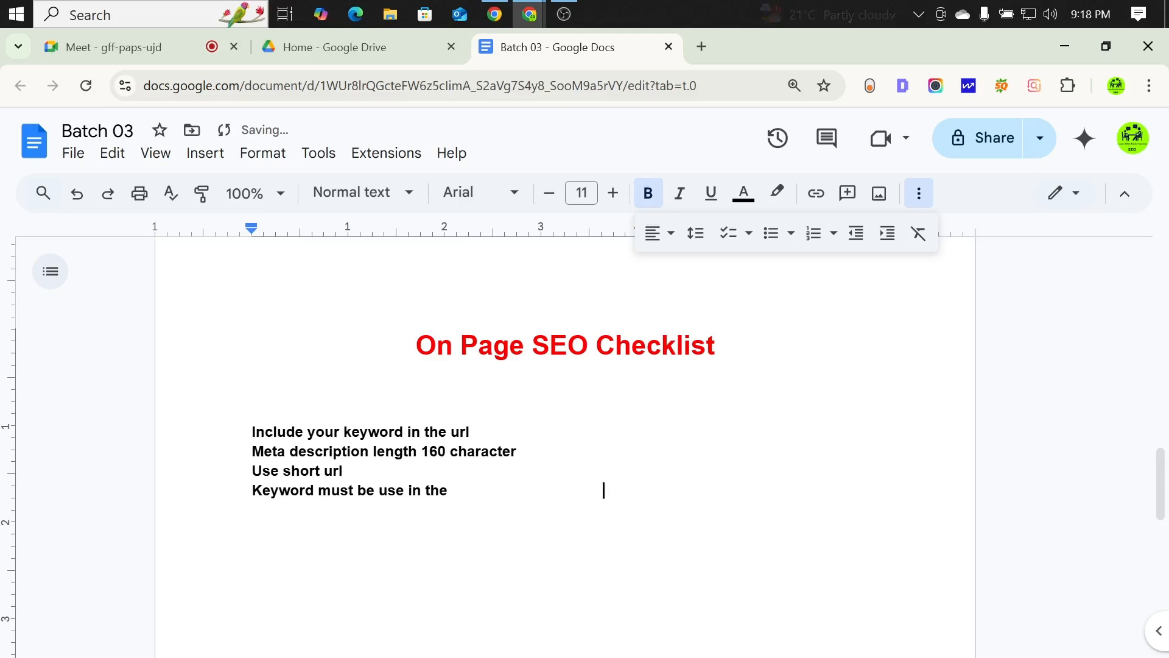
{"action": "key", "text": "BackSpace"}
{"action": "key", "text": "BackSpace"}
{"action": "key", "text": "BackSpace"}
{"action": "key", "text": "BackSpace"}
{"action": "key", "text": "BackSpace"}
{"action": "key", "text": "BackSpace"}
{"action": "key", "text": "BackSpace"}
{"action": "key", "text": "BackSpace"}
{"action": "key", "text": "BackSpace"}
{"action": "key", "text": "BackSpace"}
{"action": "key", "text": "BackSpace"}
{"action": "key", "text": "BackSpace"}
{"action": "key", "text": "BackSpace"}
{"action": "key", "text": "BackSpace"}
{"action": "key", "text": "BackSpace"}
{"action": "key", "text": "BackSpace"}
{"action": "key", "text": "BackSpace"}
{"action": "key", "text": "BackSpace"}
{"action": "key", "text": "BackSpace"}
{"action": "key", "text": "BackSpace"}
{"action": "key", "text": "BackSpace"}
{"action": "key", "text": "BackSpace"}
{"action": "type", "text": "title"}
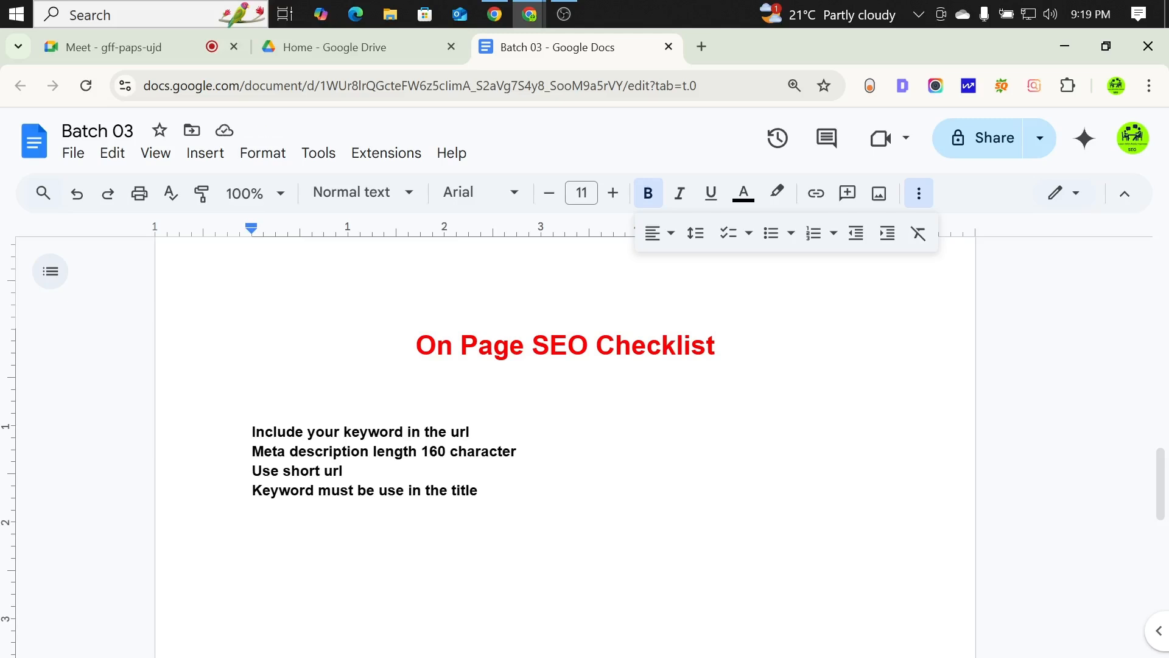
Add the line "Title tag modifiers add" beneath the line about using the keyword in the title.
{"action": "key", "text": "Return"}
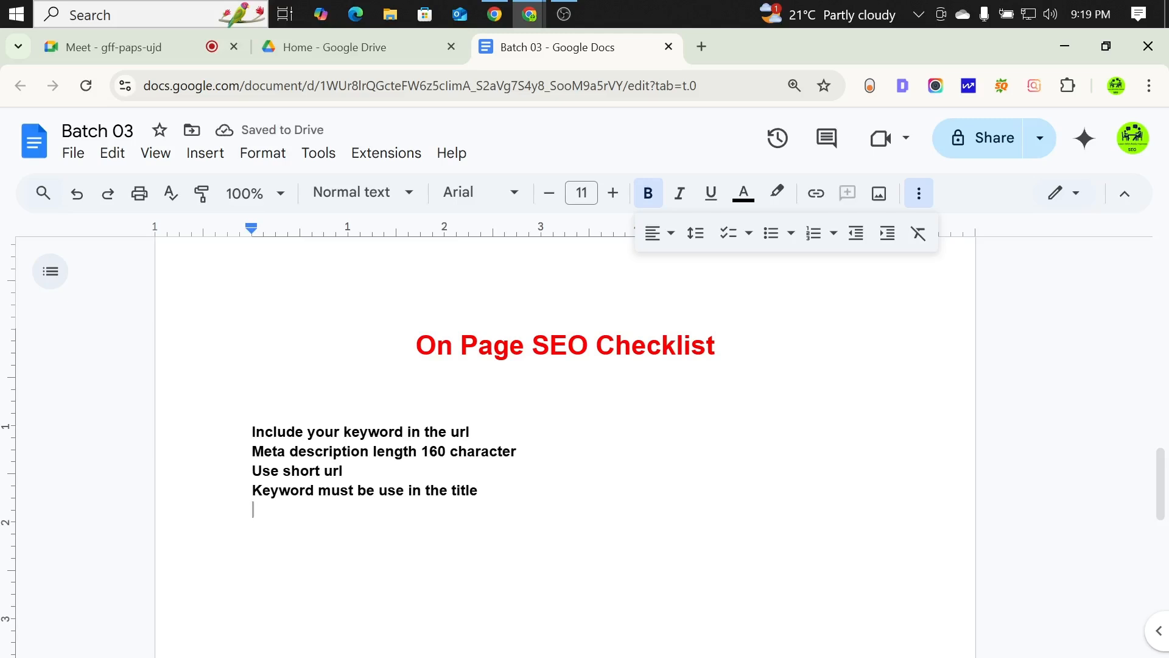
{"action": "type", "text": "T"}
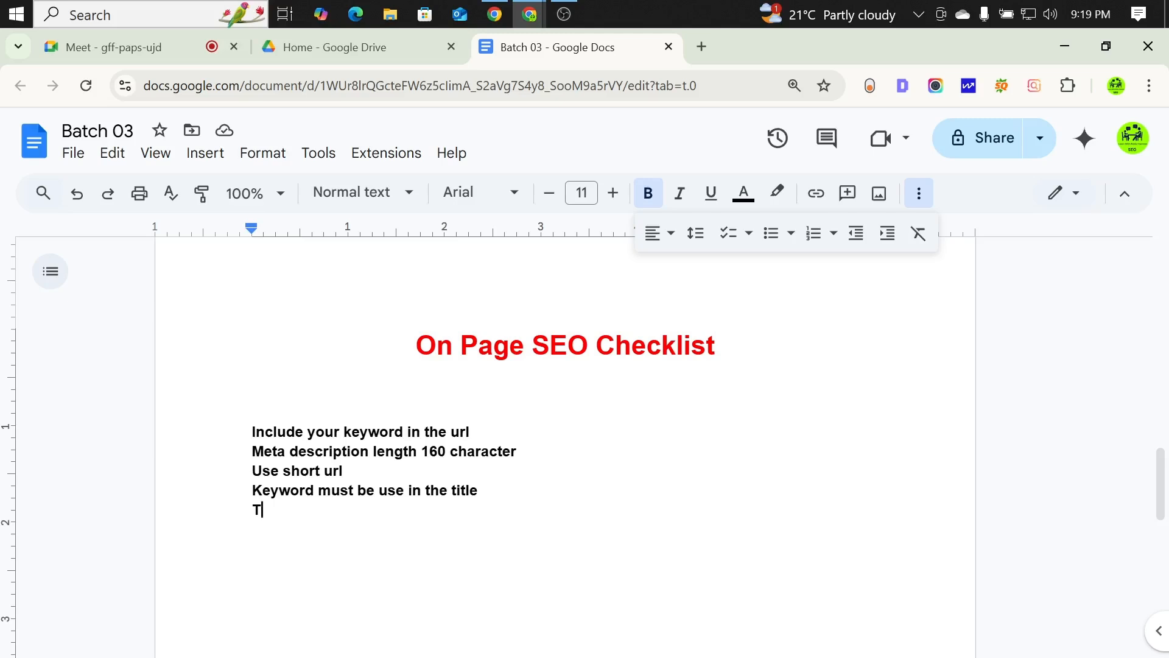
{"action": "type", "text": "i"}
{"action": "key", "text": "BackSpace"}
{"action": "type", "text": "itle tag"}
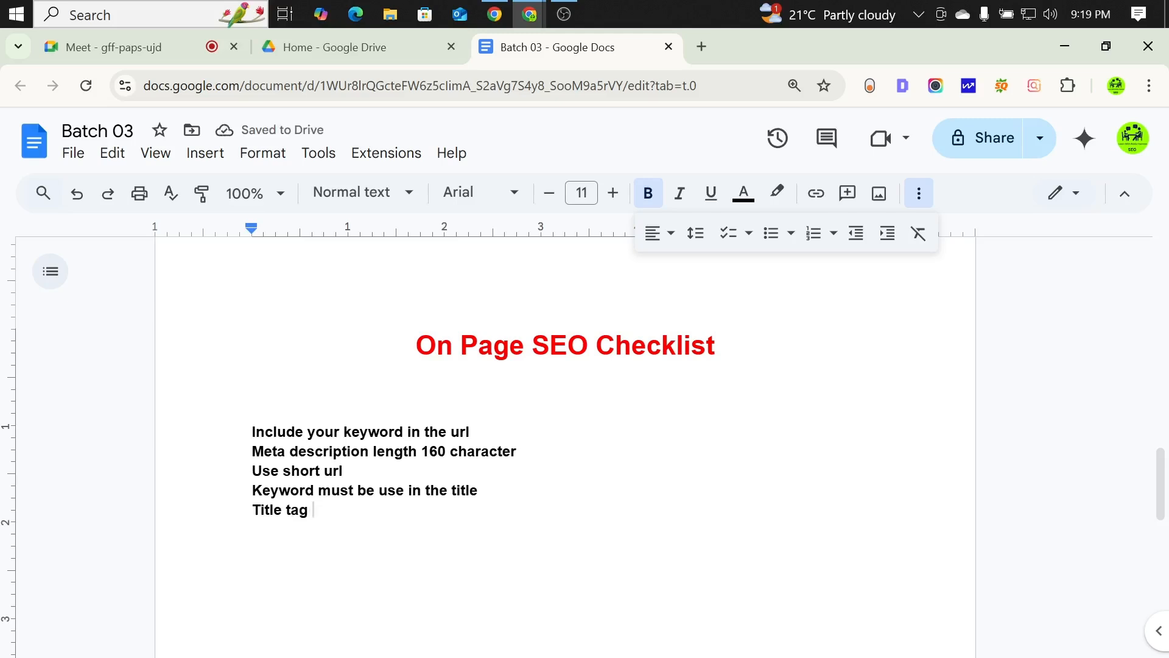
{"action": "type", "text": "modi"}
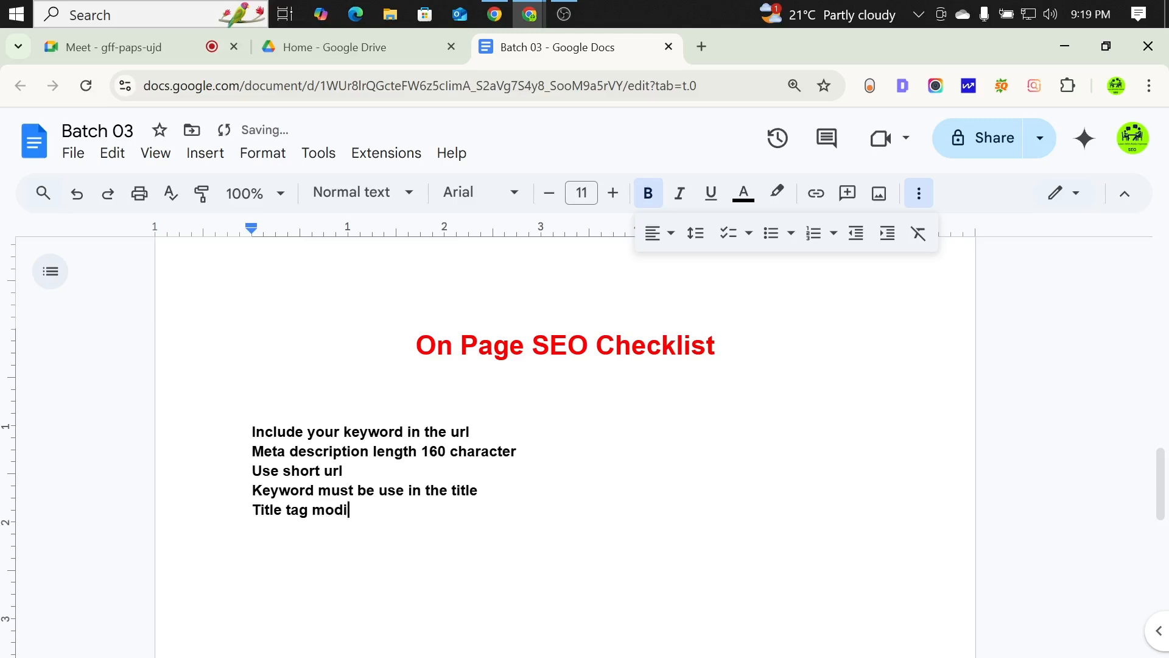
{"action": "type", "text": "fiers ad"}
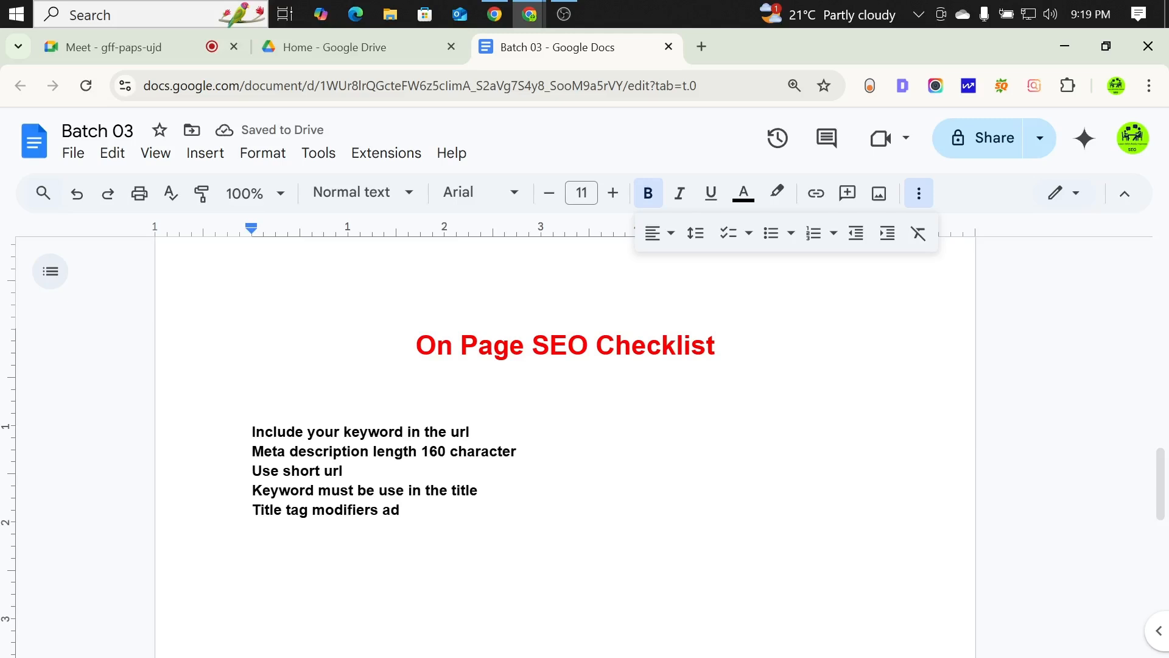
{"action": "type", "text": "d"}
Add the line "Use your keyword within the frst 150 word" beneath the title tag modifiers line.
{"action": "key", "text": "Return"}
{"action": "key", "text": "ctrl+minus"}
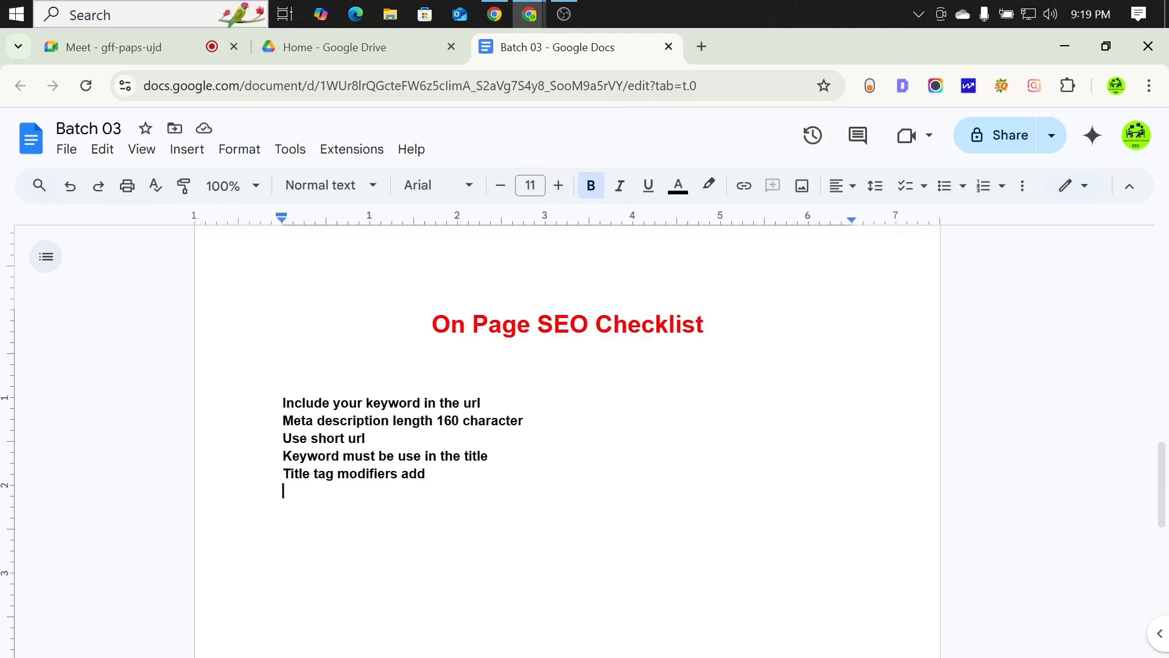
{"action": "key", "text": "ctrl+plus"}
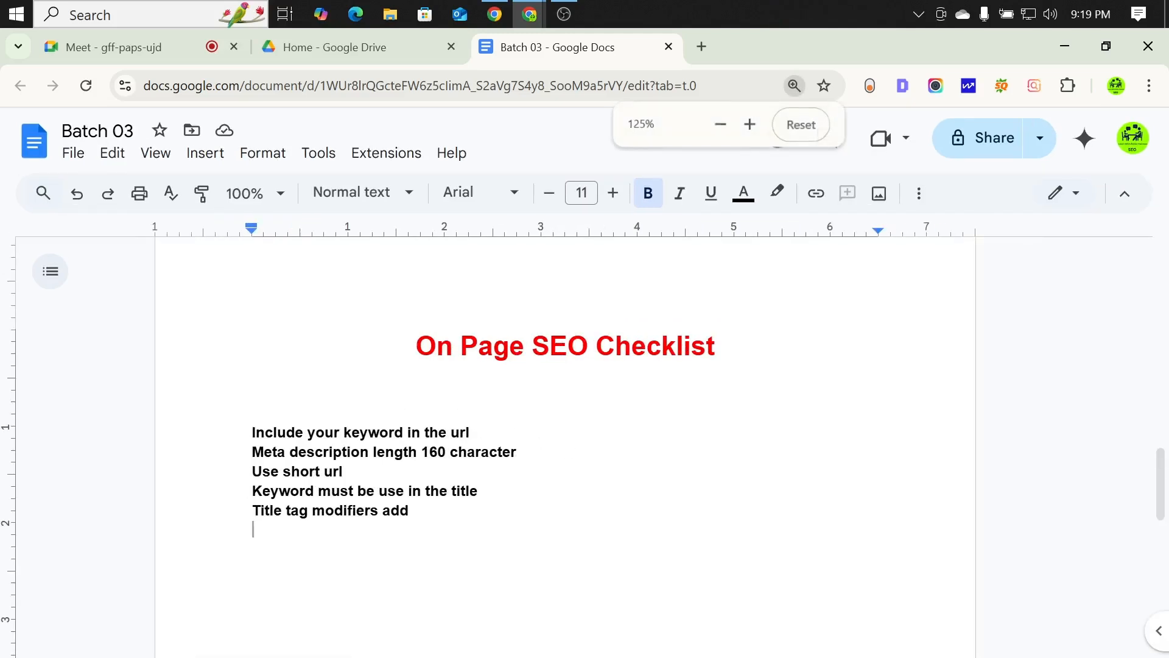
{"action": "key", "text": "ctrl+plus"}
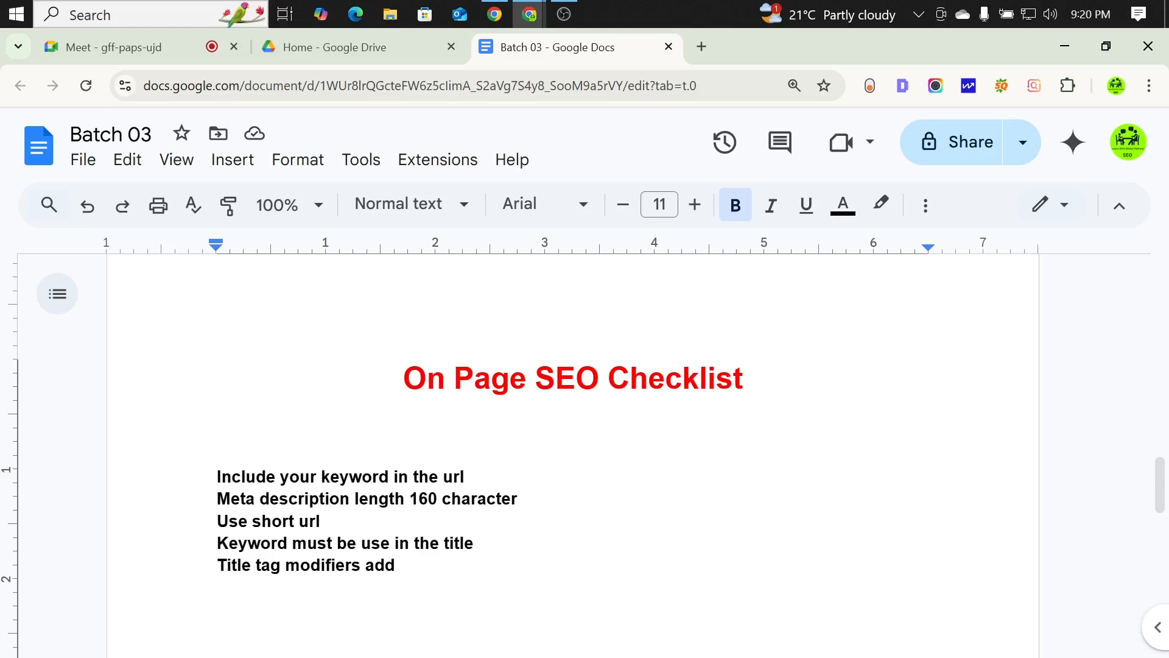
{"action": "type", "text": "use"}
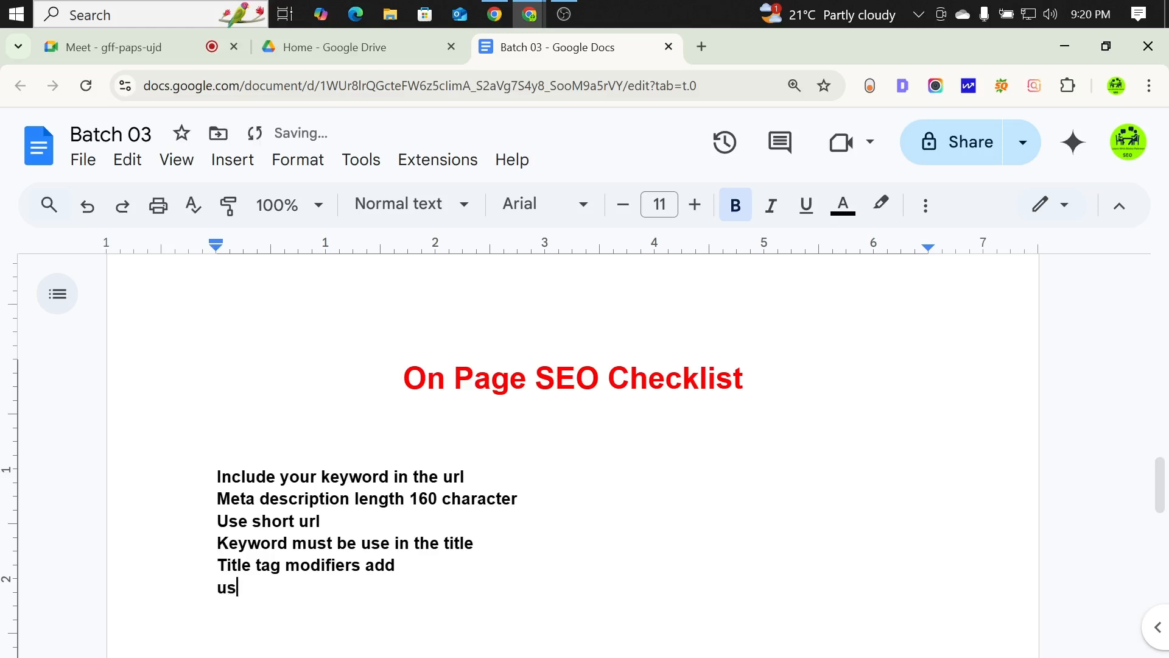
{"action": "scroll", "coordinate": [572, 426], "scroll_direction": "down", "scroll_amount": 2}
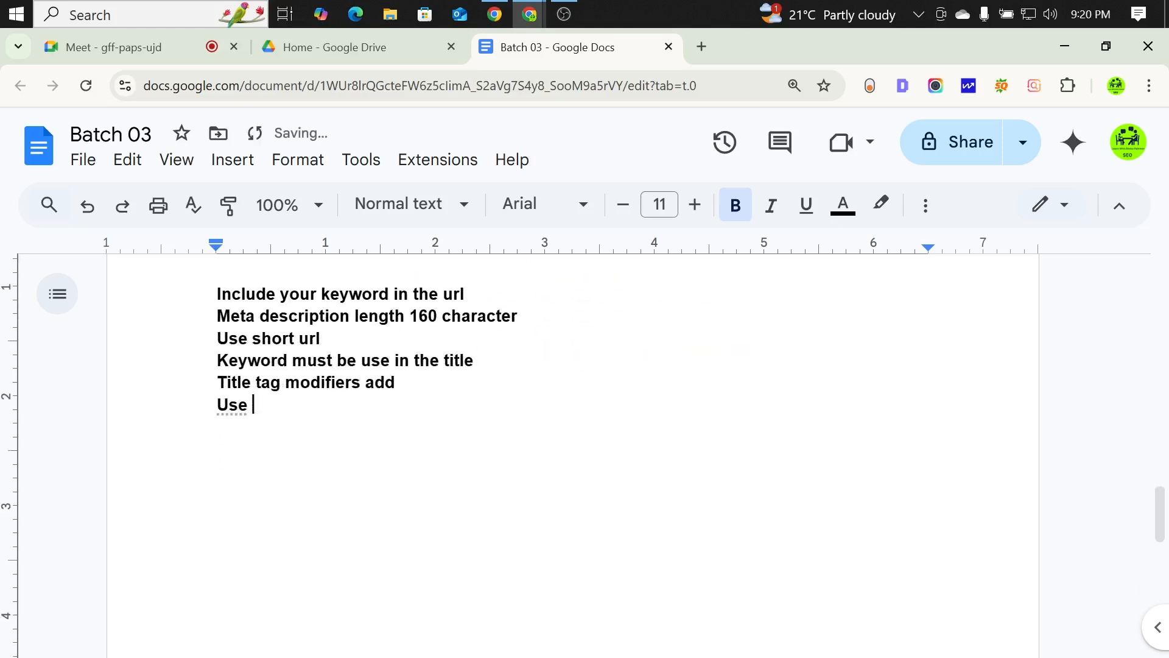
{"action": "scroll", "coordinate": [572, 426], "scroll_direction": "up", "scroll_amount": 1}
{"action": "scroll", "coordinate": [572, 426], "scroll_direction": "down", "scroll_amount": 1}
{"action": "type", "text": "your keyword"}
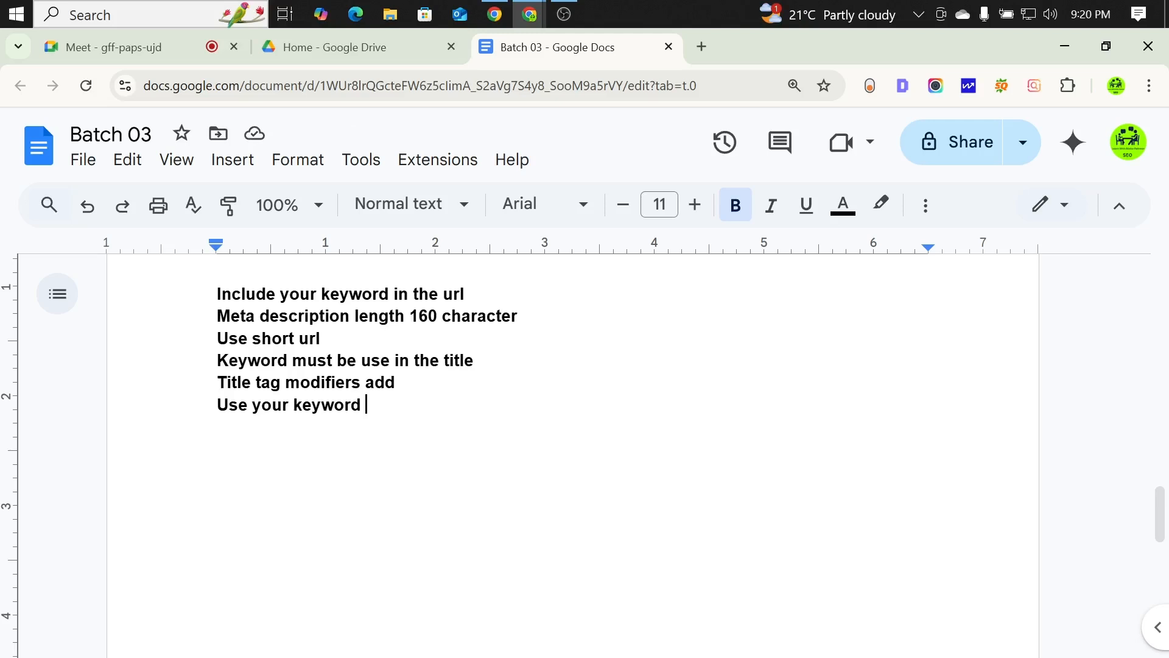
{"action": "type", "text": "w"}
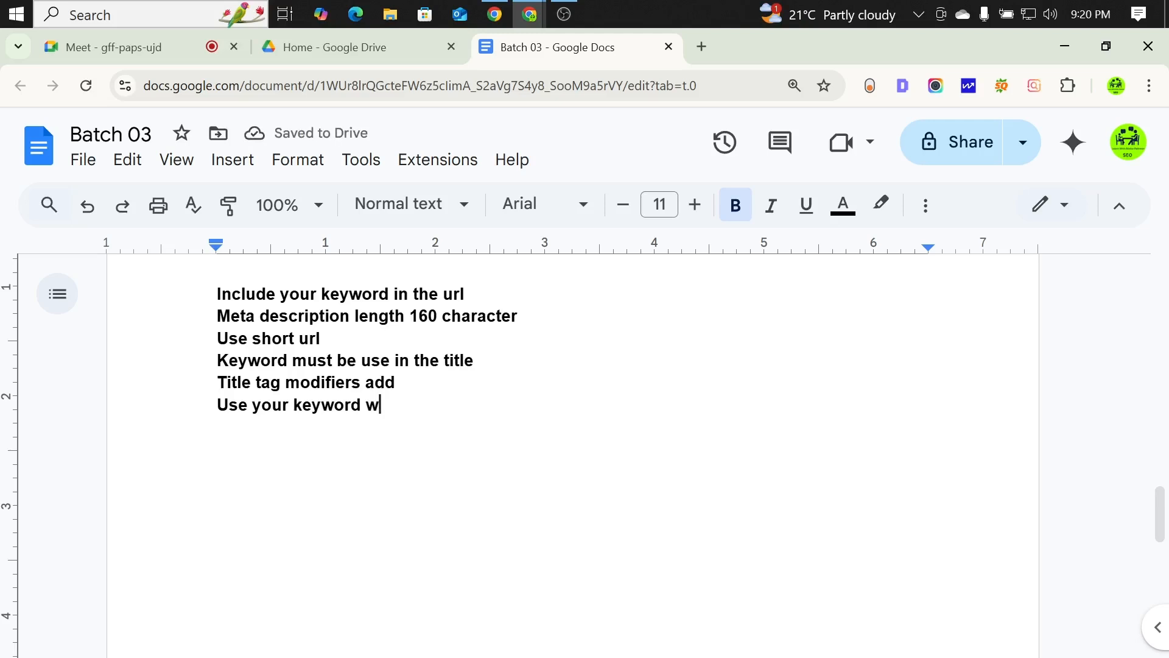
{"action": "type", "text": "w"}
{"action": "key", "text": "BackSpace"}
{"action": "type", "text": "ithin"}
{"action": "type", "text": "in"}
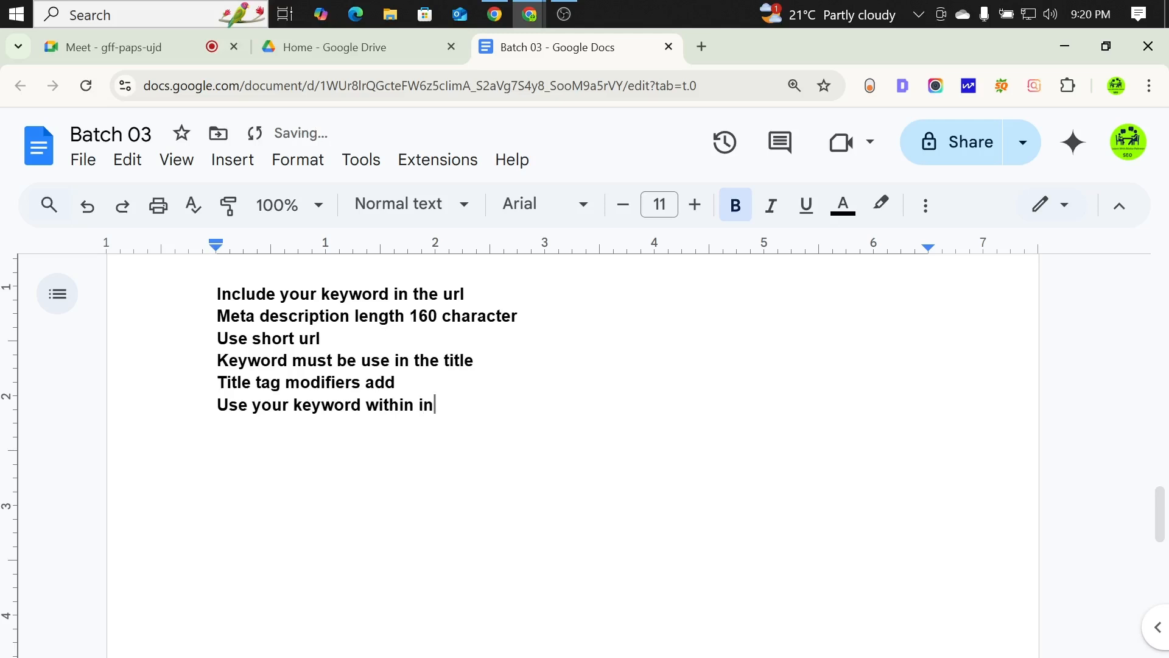
{"action": "key", "text": "BackSpace"}
{"action": "key", "text": "BackSpace"}
{"action": "type", "text": "the frst 150"}
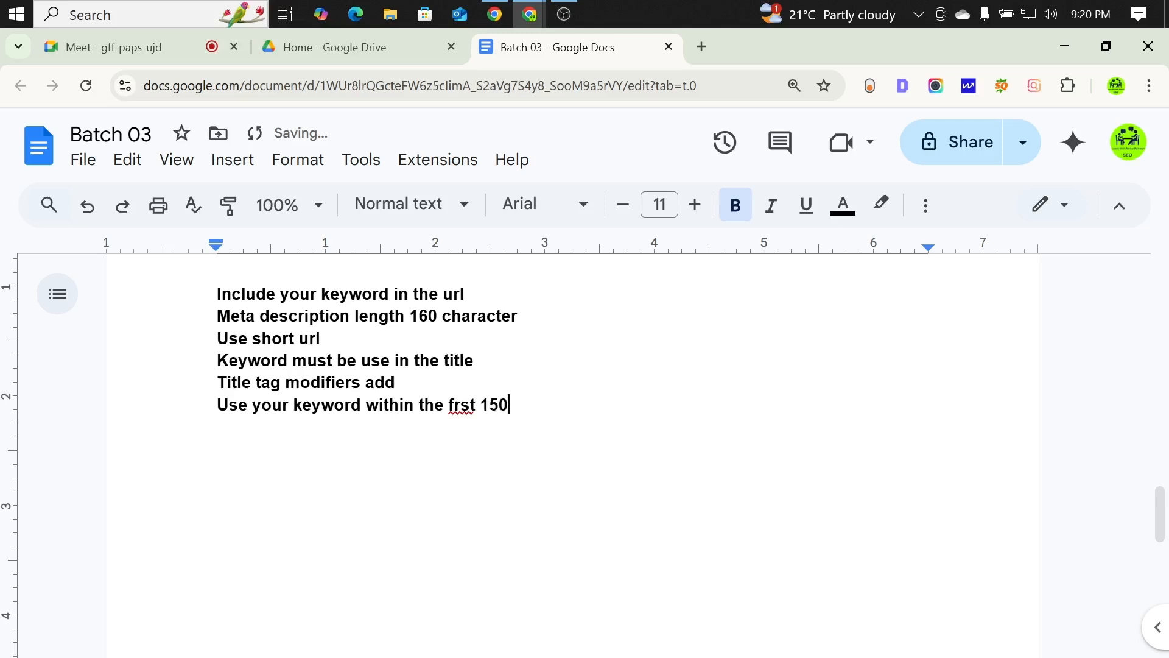
{"action": "type", "text": " word"}
Add the line "Use your target keyword in h1, h2, h3" beneath the 150-word line.
{"action": "key", "text": "Return"}
{"action": "type", "text": "Use "}
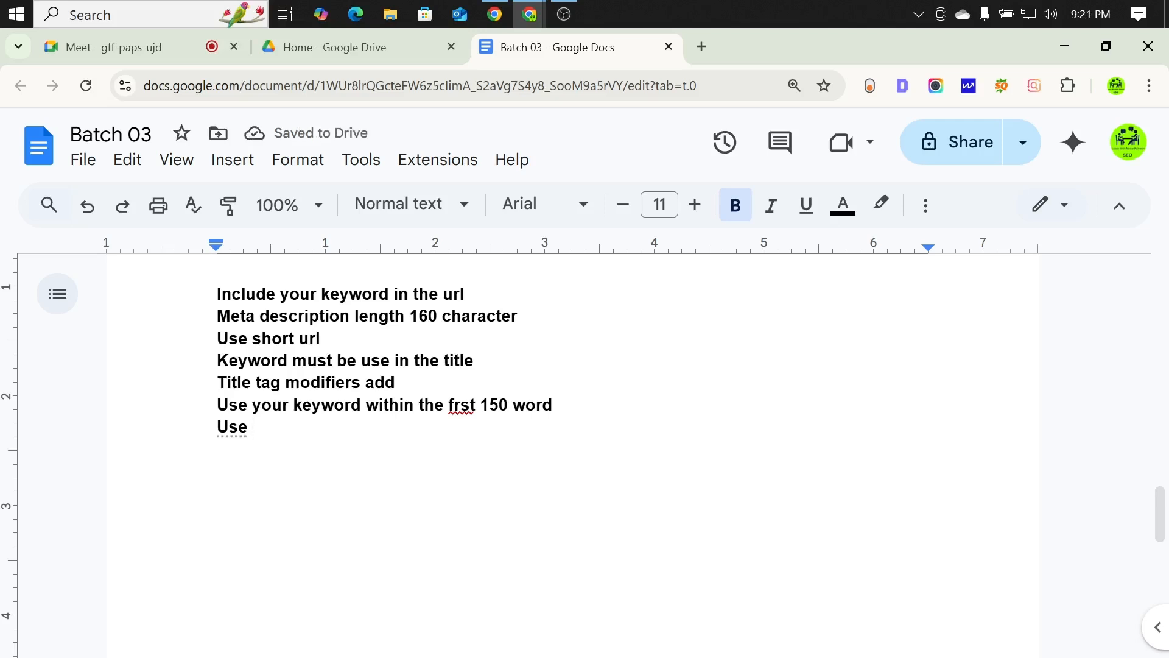
{"action": "type", "text": "your "}
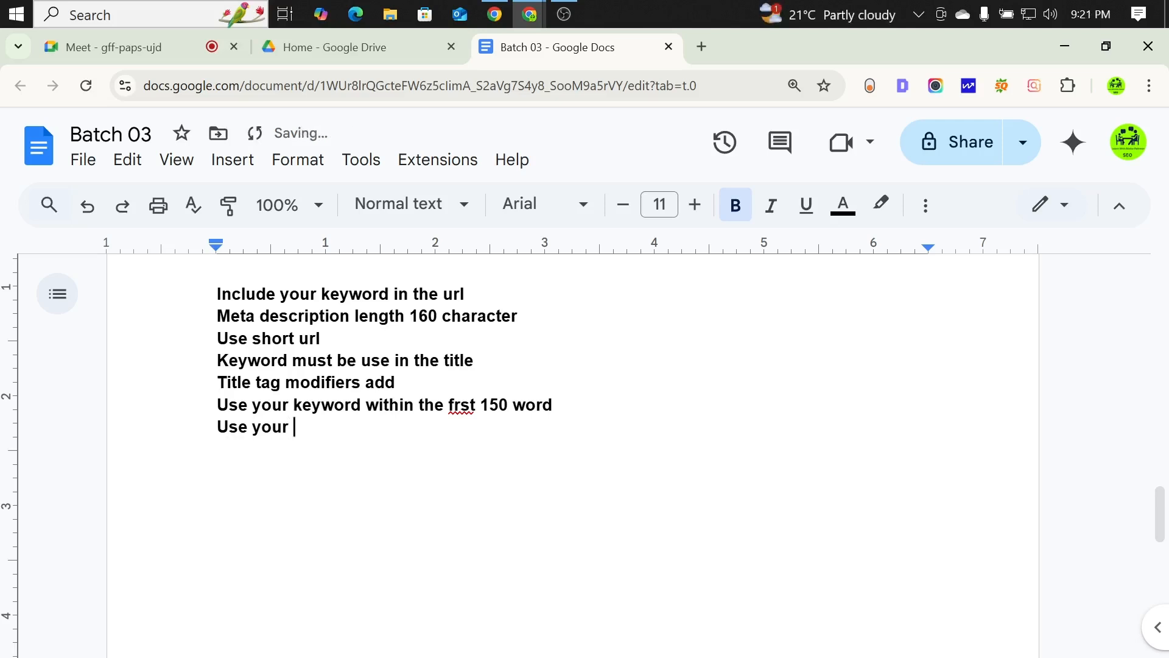
{"action": "type", "text": "keyword"}
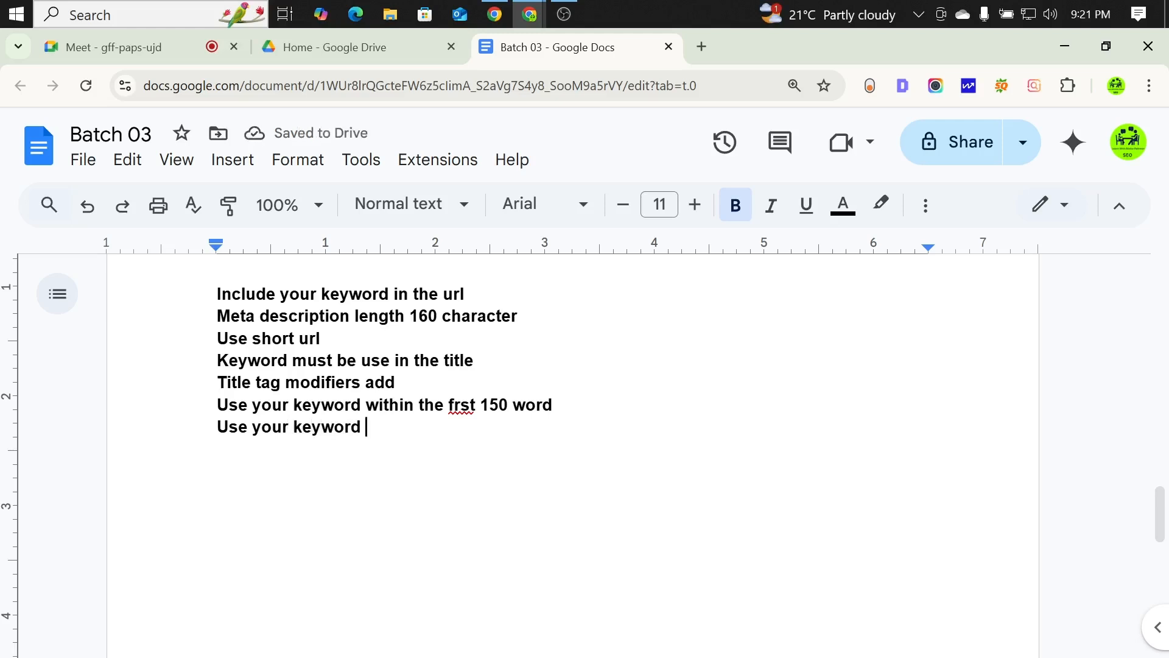
{"action": "key", "text": "BackSpace"}
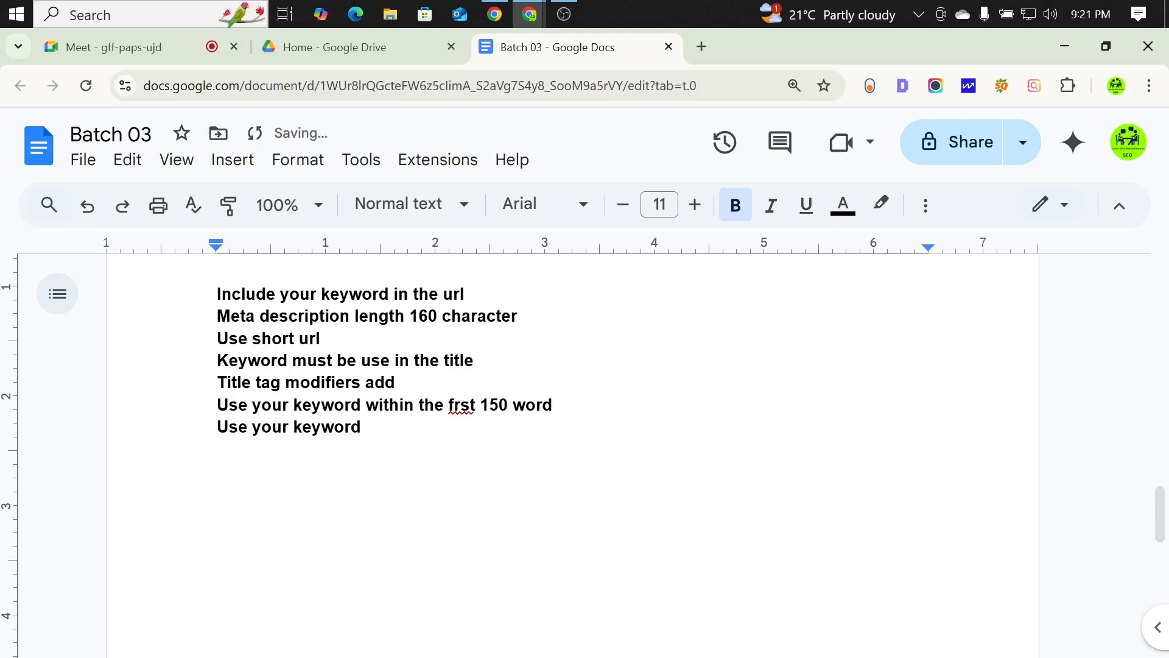
{"action": "key", "text": "BackSpace"}
{"action": "key", "text": "BackSpace"}
{"action": "key", "text": "BackSpace"}
{"action": "key", "text": "BackSpace"}
{"action": "key", "text": "BackSpace"}
{"action": "key", "text": "BackSpace"}
{"action": "key", "text": "BackSpace"}
{"action": "type", "text": "target"}
{"action": "type", "text": " k"}
{"action": "type", "text": "ewy"}
{"action": "key", "text": "BackSpace"}
{"action": "key", "text": "BackSpace"}
{"action": "type", "text": "yword"}
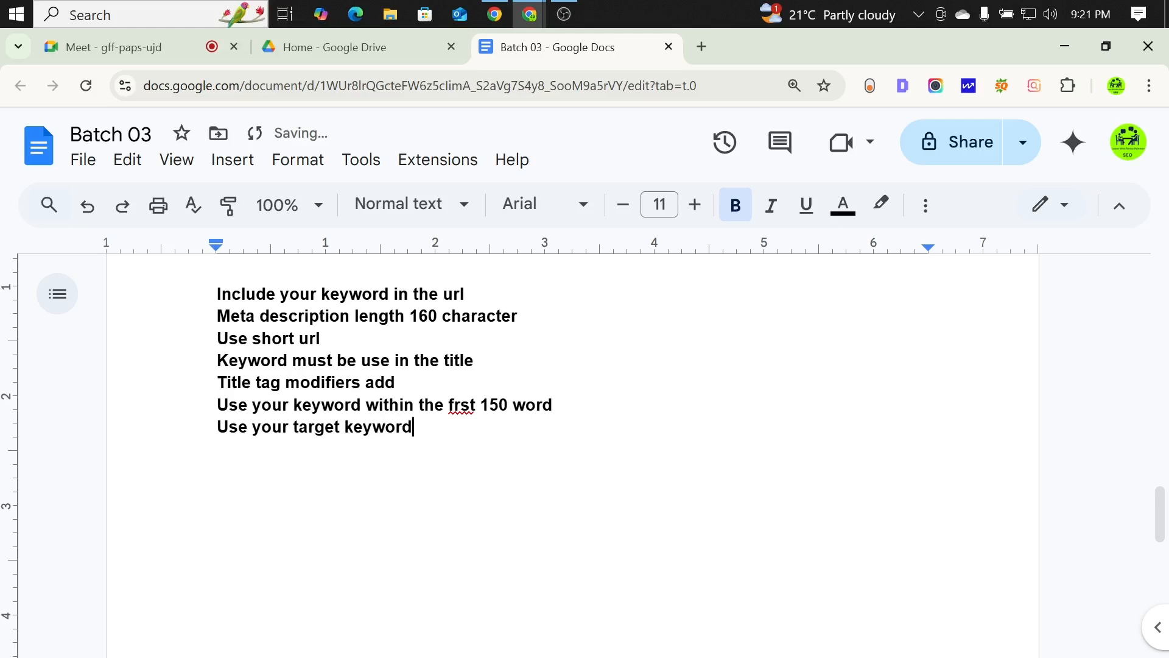
{"action": "type", "text": " in h1, h2, h"}
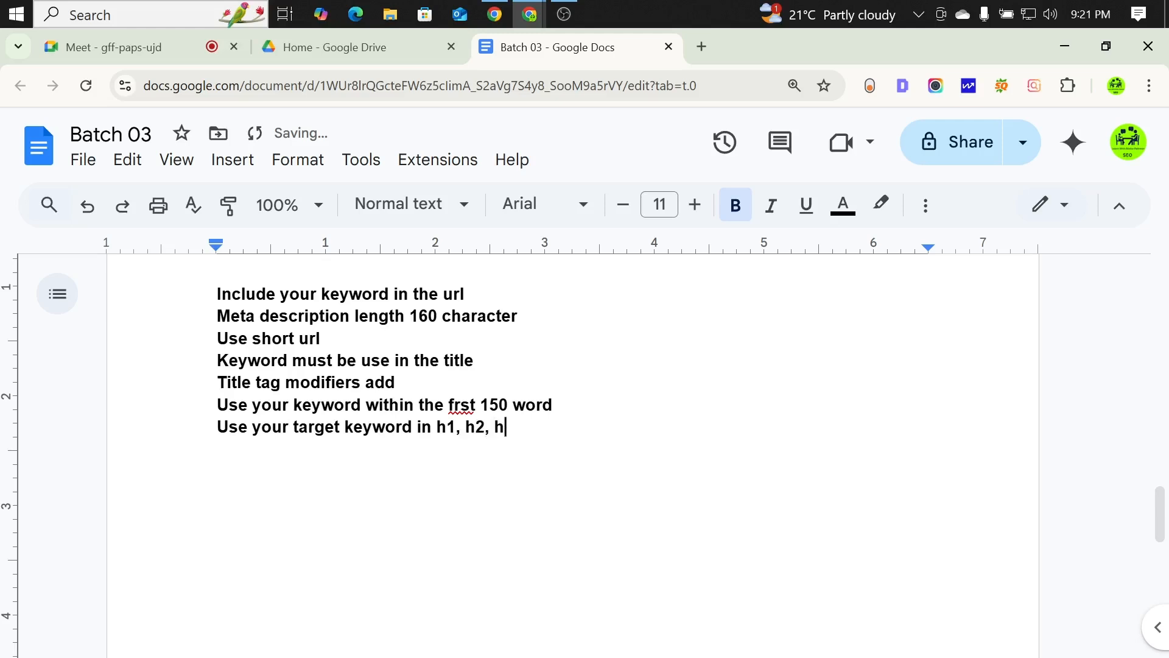
{"action": "type", "text": "3"}
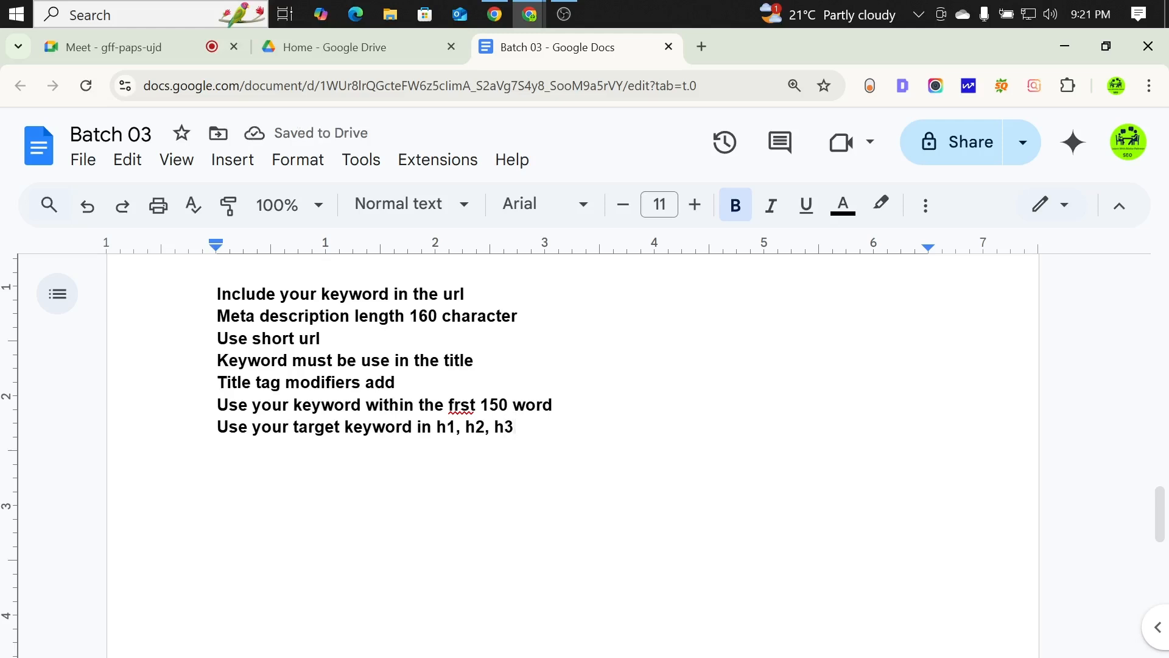
Add the lines "Optimize your image" and "Use lsi keyword" at the end of the checklist.
{"action": "key", "text": "Return"}
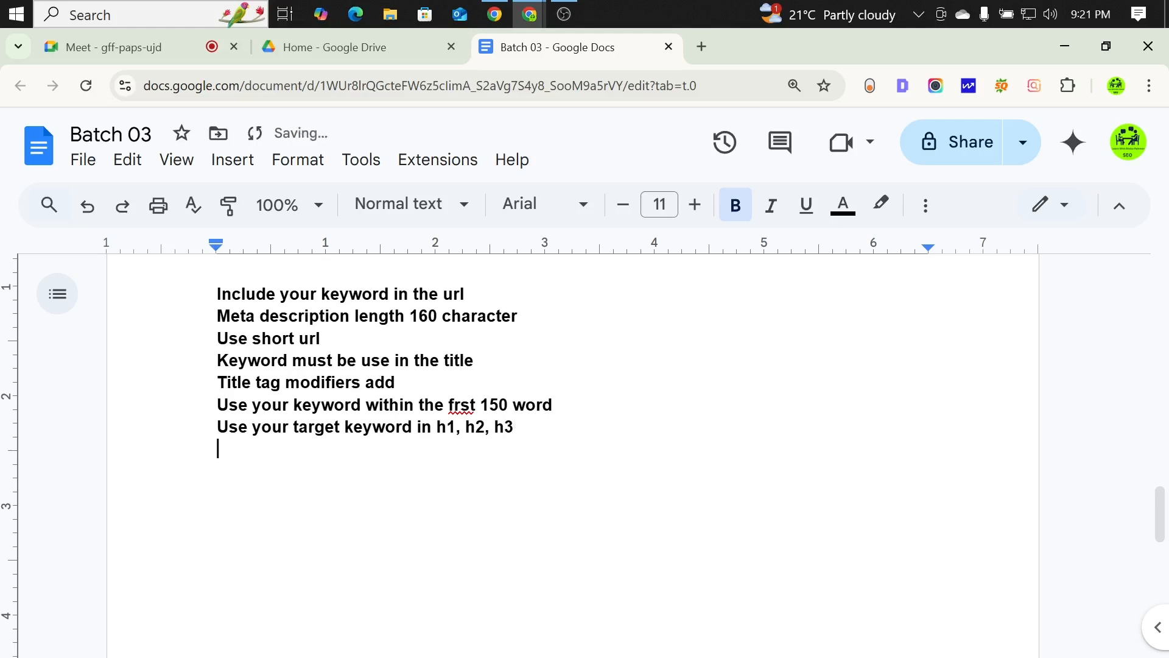
{"action": "type", "text": "optimize"}
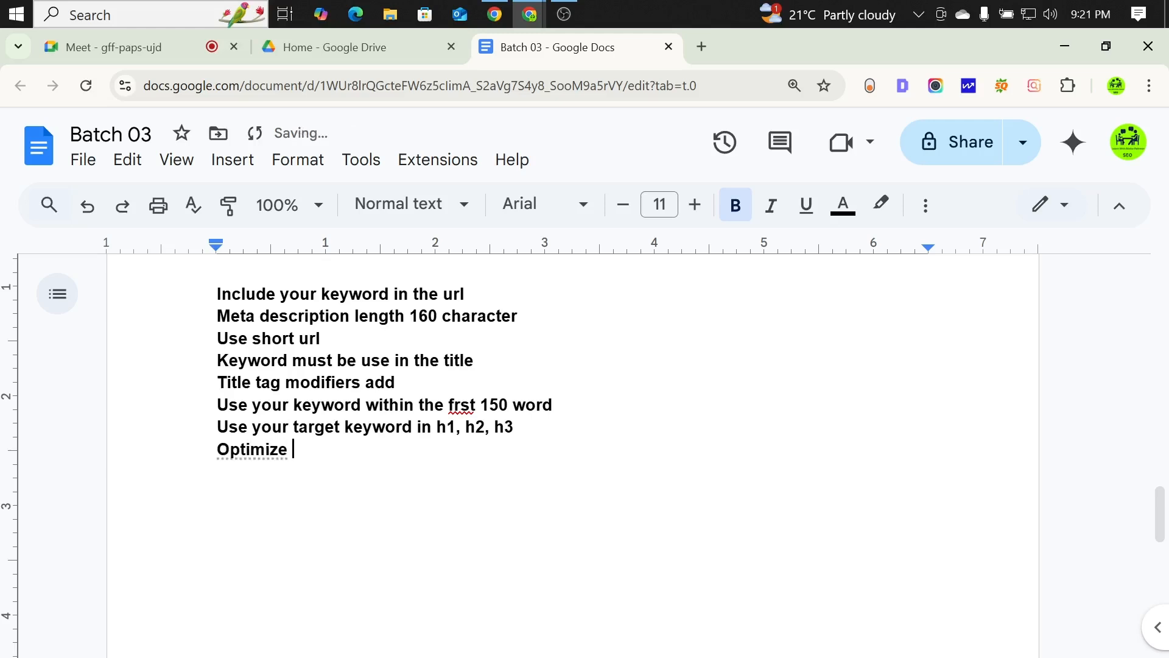
{"action": "type", "text": " your "}
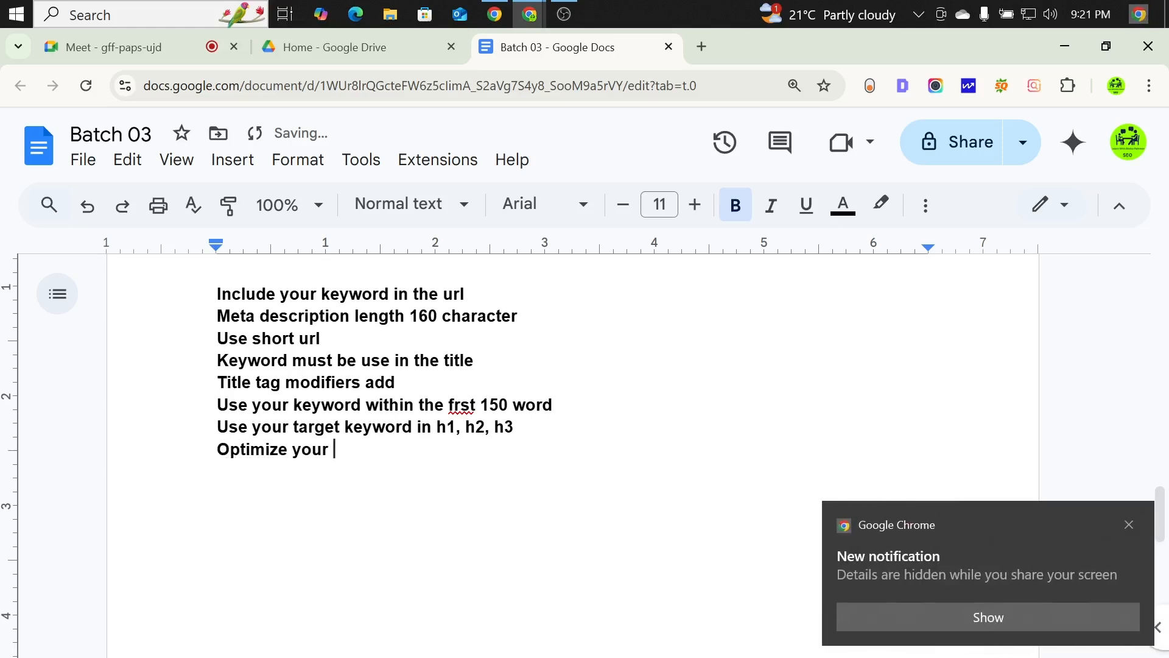
{"action": "type", "text": "tar"}
{"action": "key", "text": "BackSpace"}
{"action": "key", "text": "BackSpace"}
{"action": "key", "text": "BackSpace"}
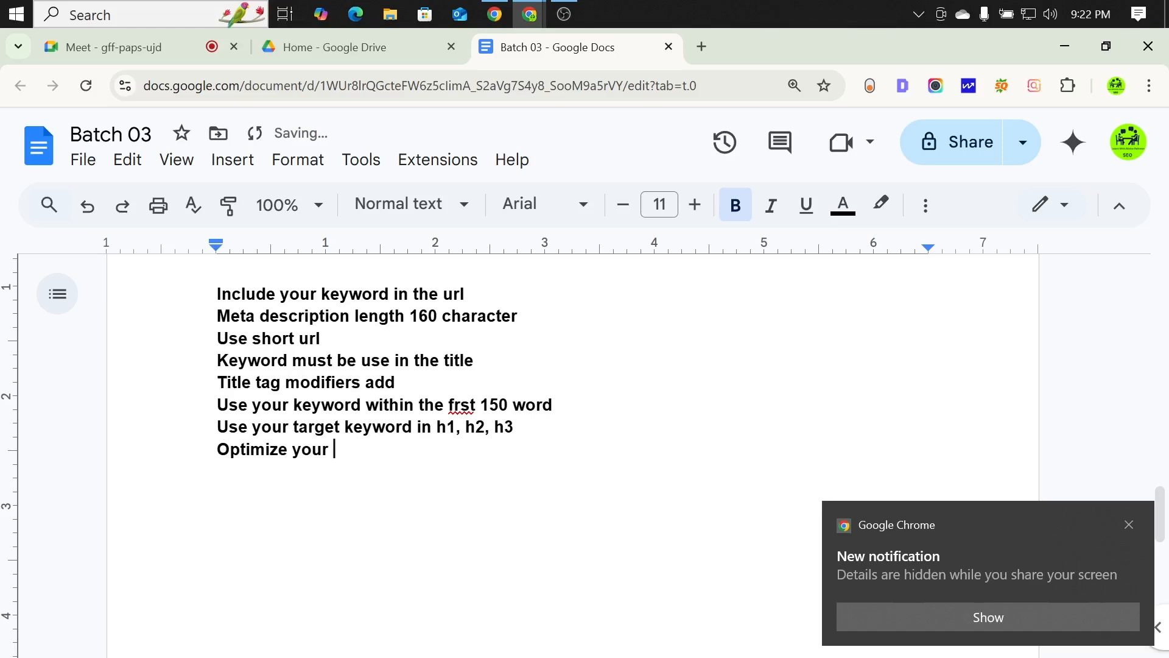
{"action": "type", "text": "image"}
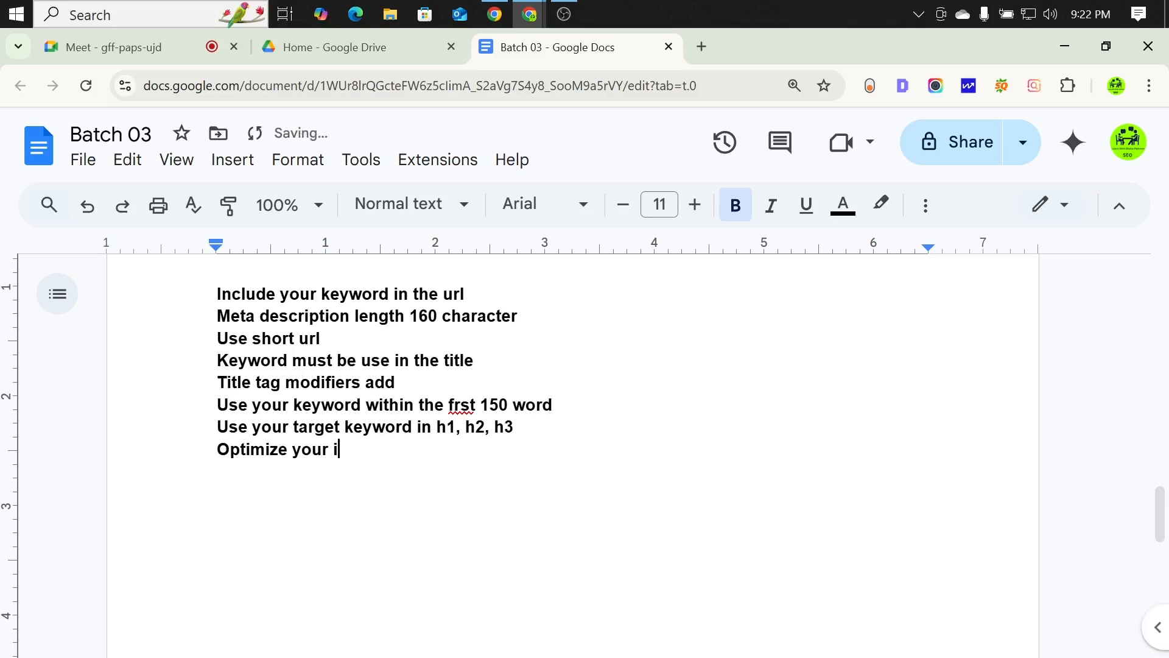
{"action": "key", "text": "Return"}
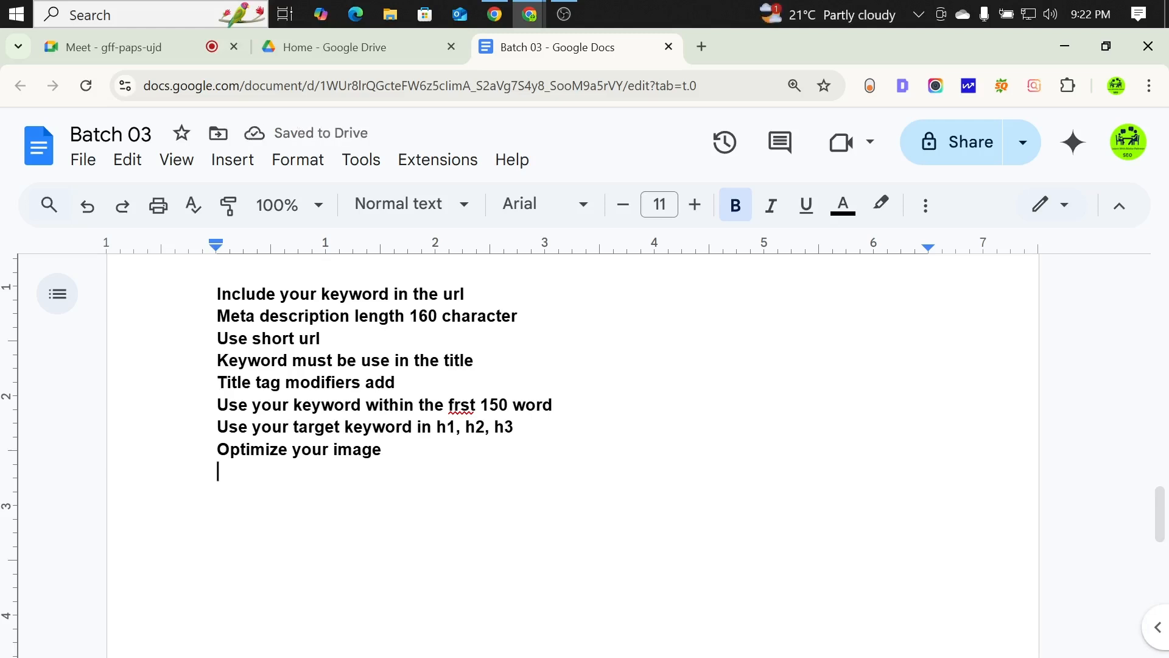
{"action": "type", "text": "use lsi keyword"}
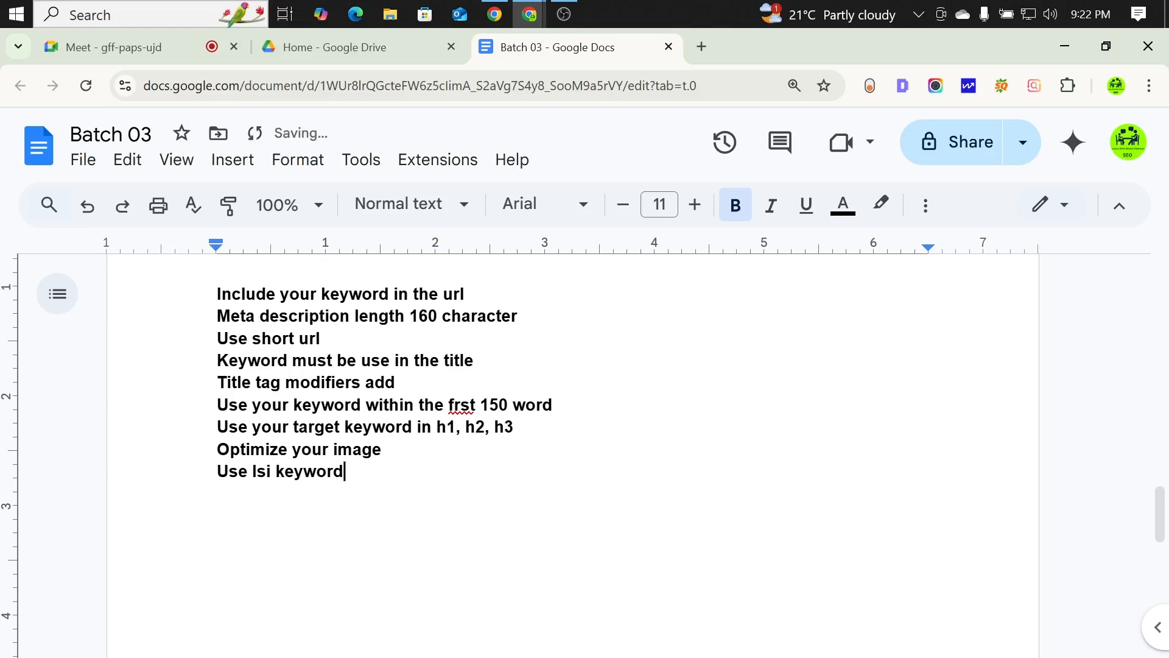
Add the lines "Use external link" and "Use internal link" beneath the lsi keyword line.
{"action": "key", "text": "Return"}
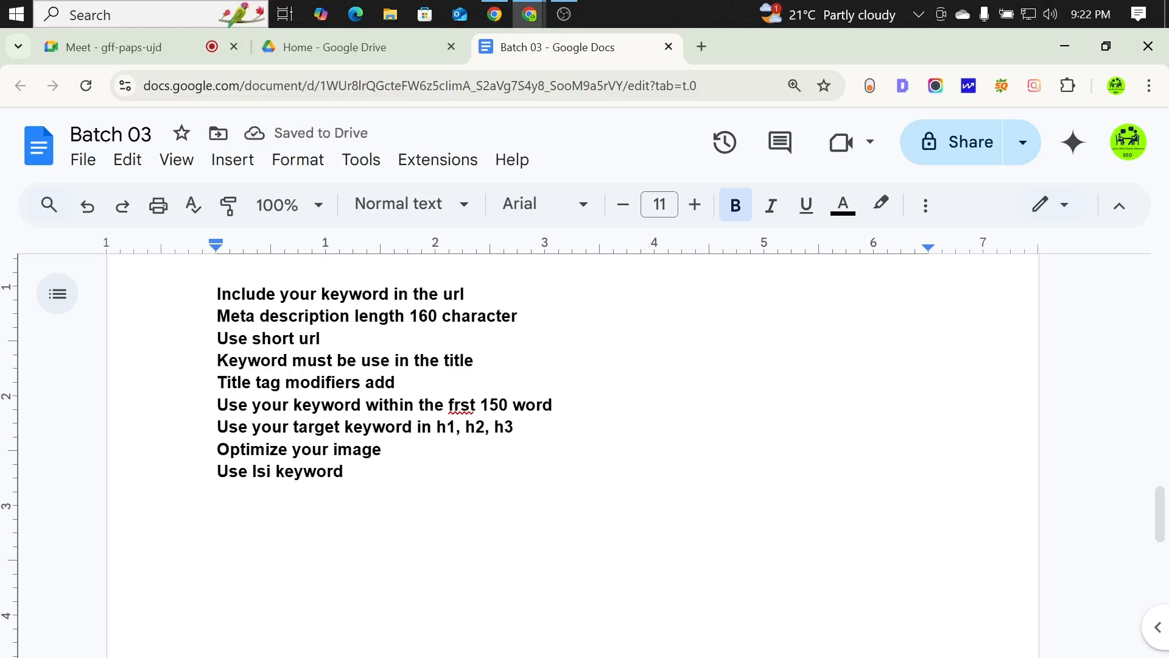
{"action": "type", "text": "use"}
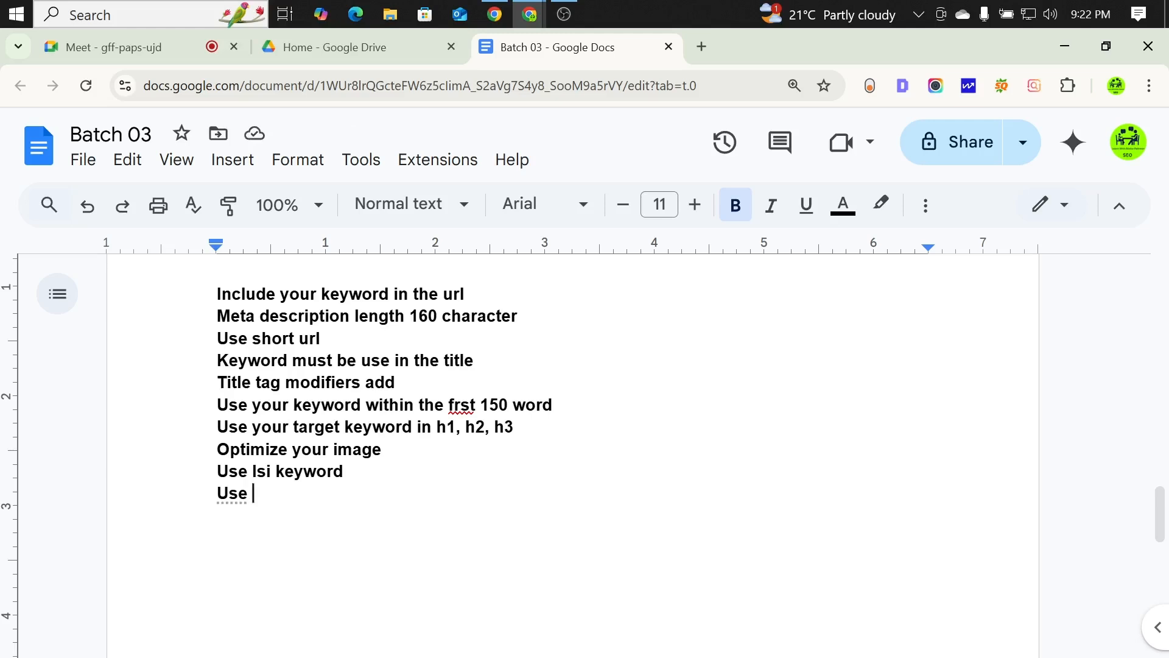
{"action": "type", "text": "ex"}
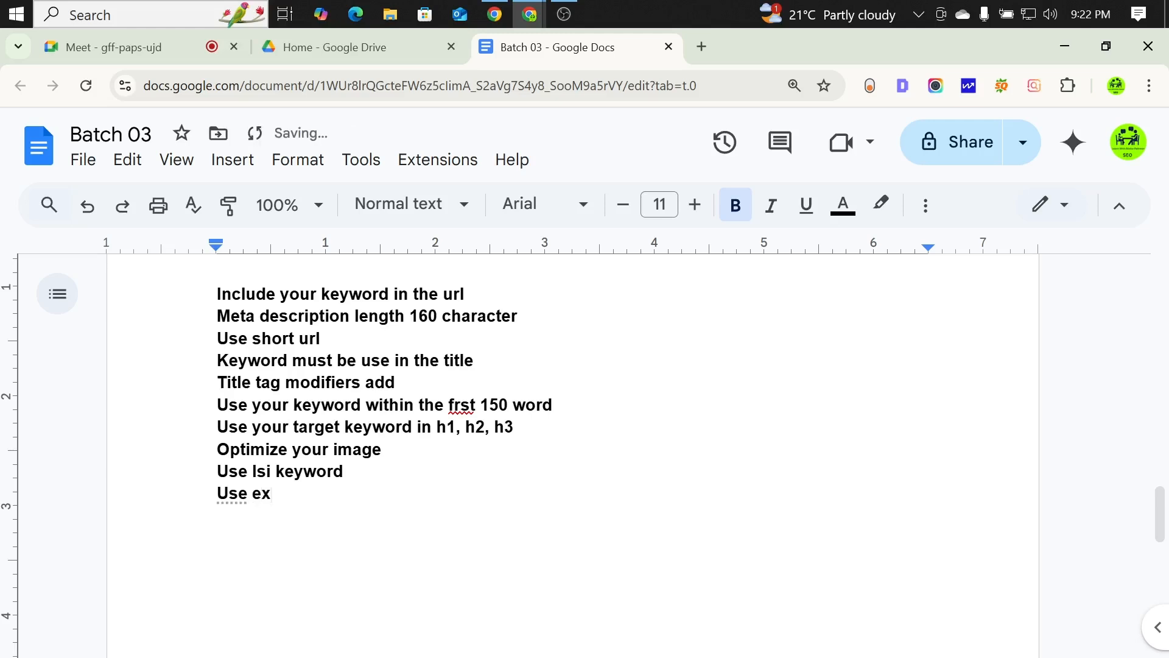
{"action": "type", "text": "ternal link"}
{"action": "key", "text": "Return"}
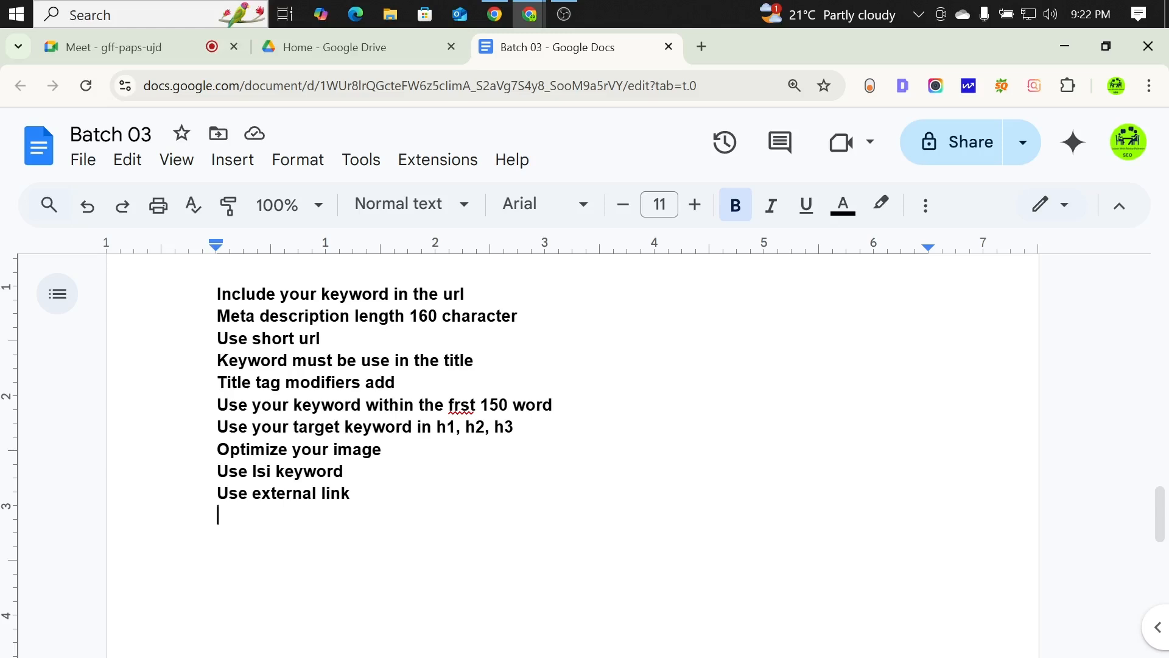
{"action": "type", "text": "use "}
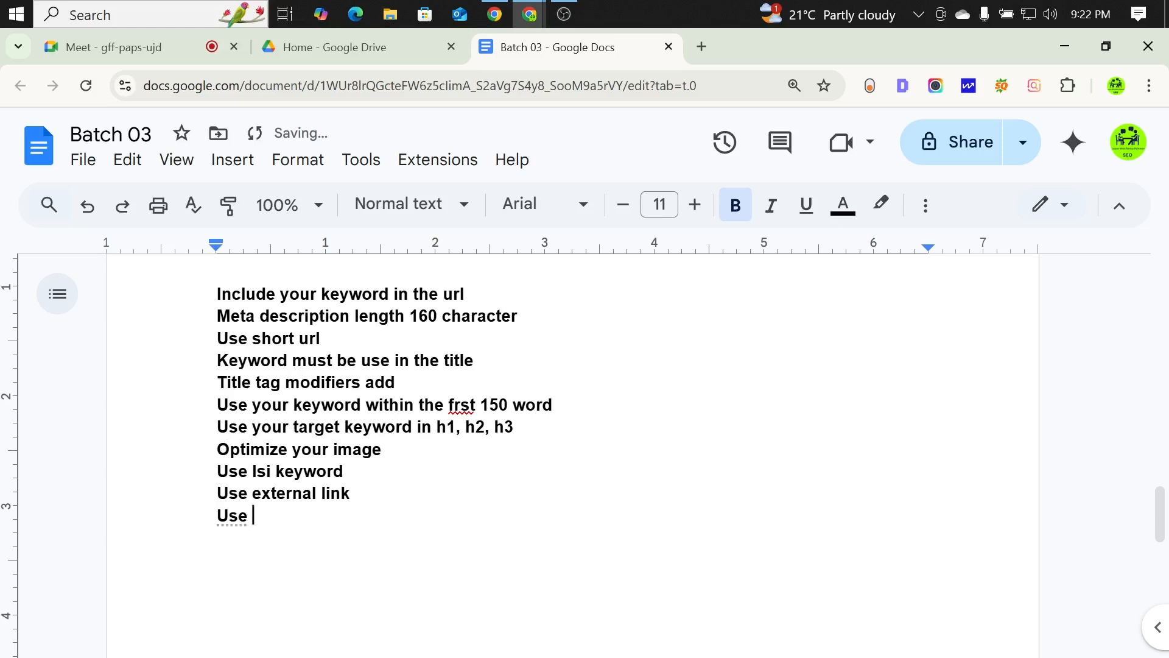
{"action": "type", "text": "internal link"}
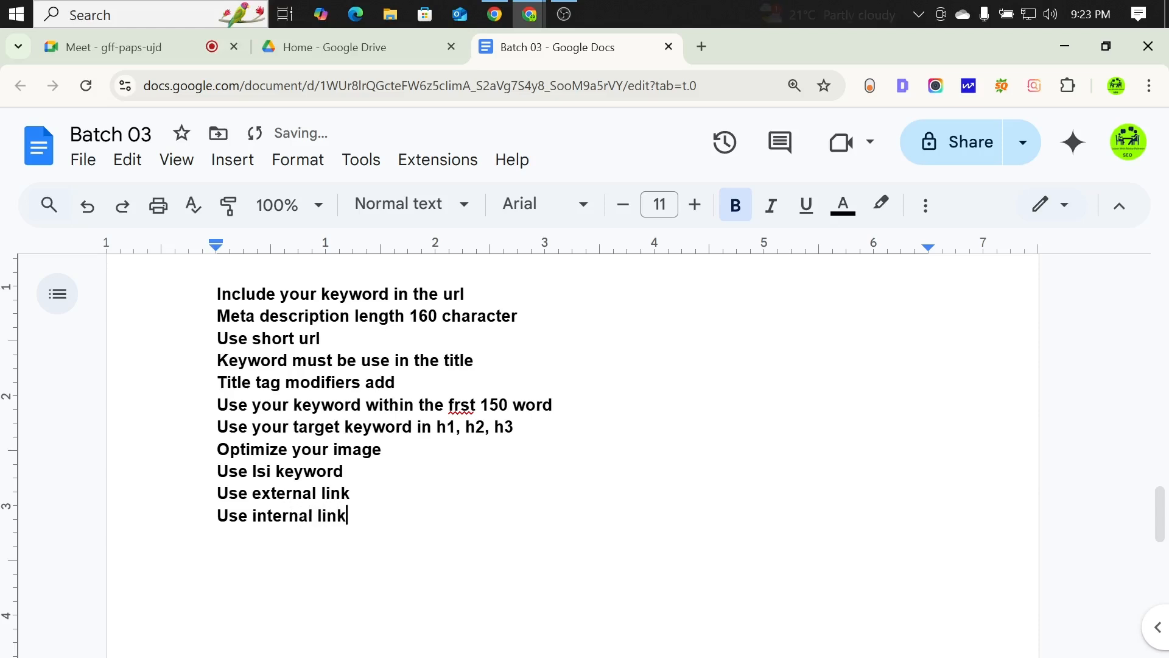
{"action": "key", "text": "Return"}
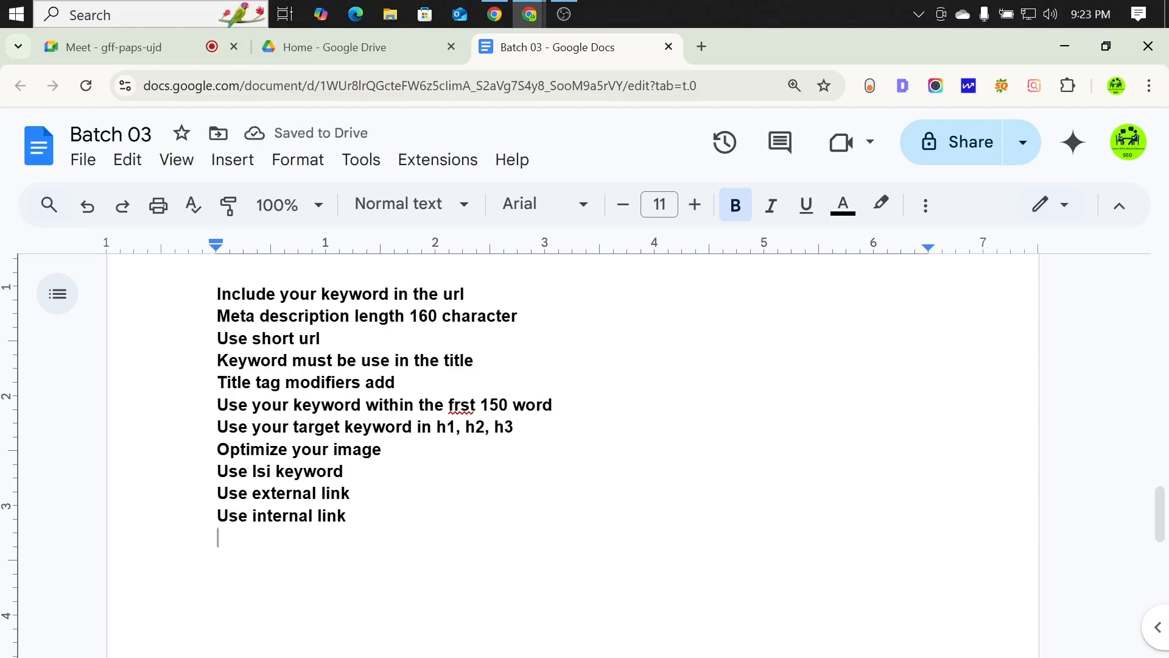
Add the line "You have to see keyword density" beneath the internal link line.
{"action": "type", "text": "You have"}
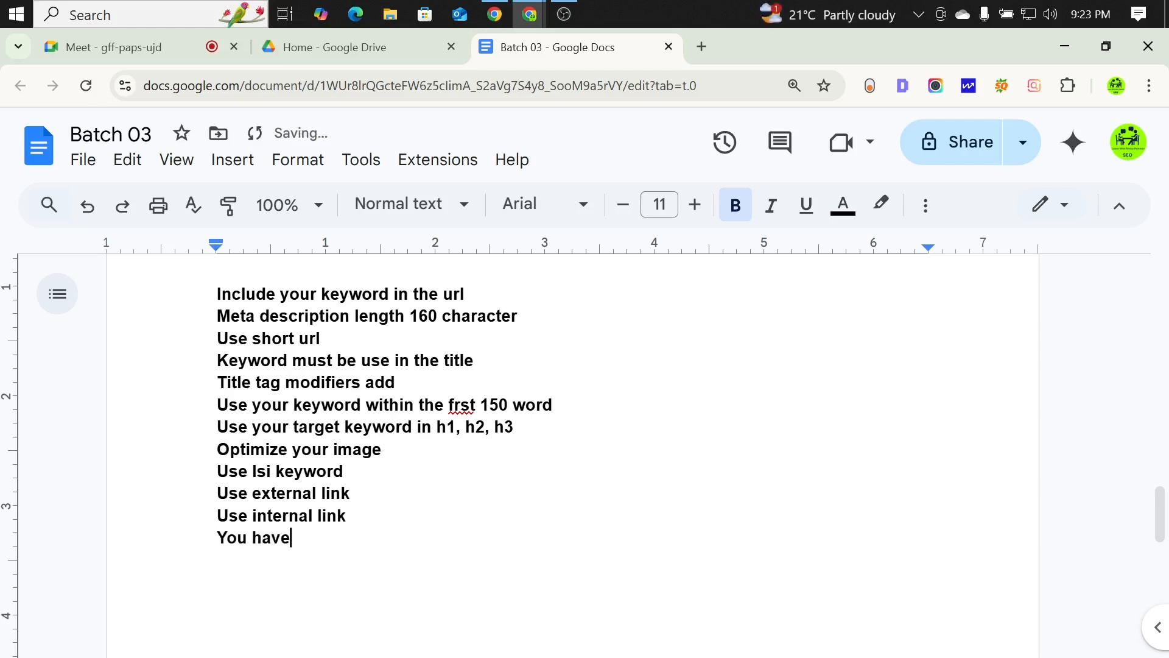
{"action": "type", "text": " to see keyword "}
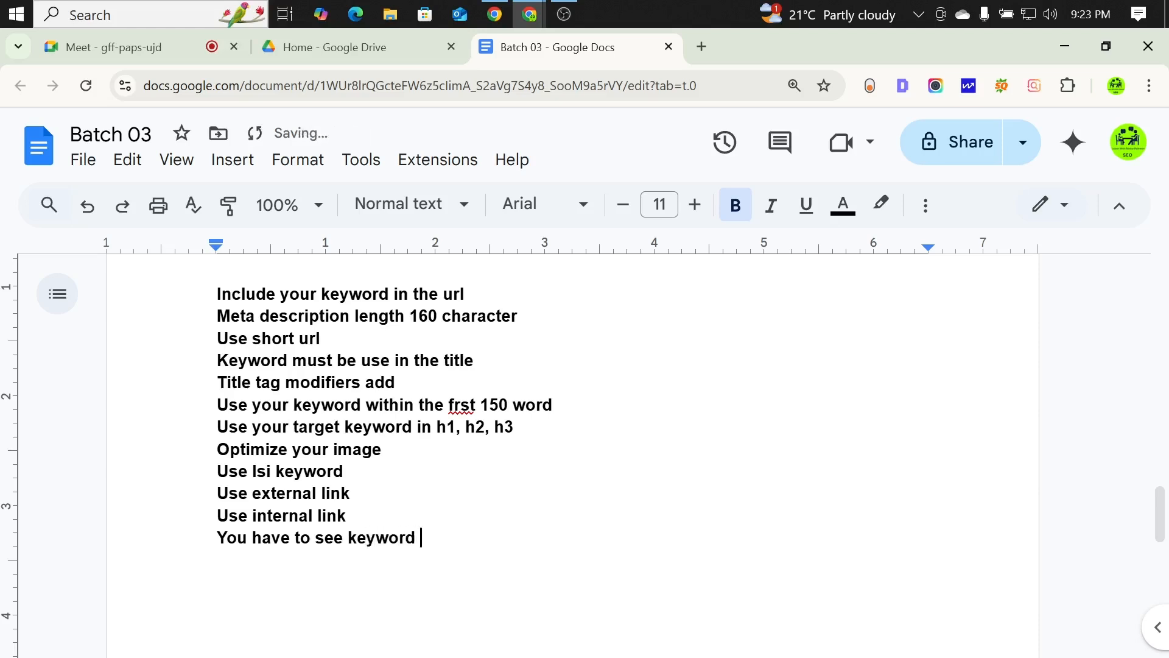
{"action": "type", "text": "density"}
{"action": "key", "text": "Return"}
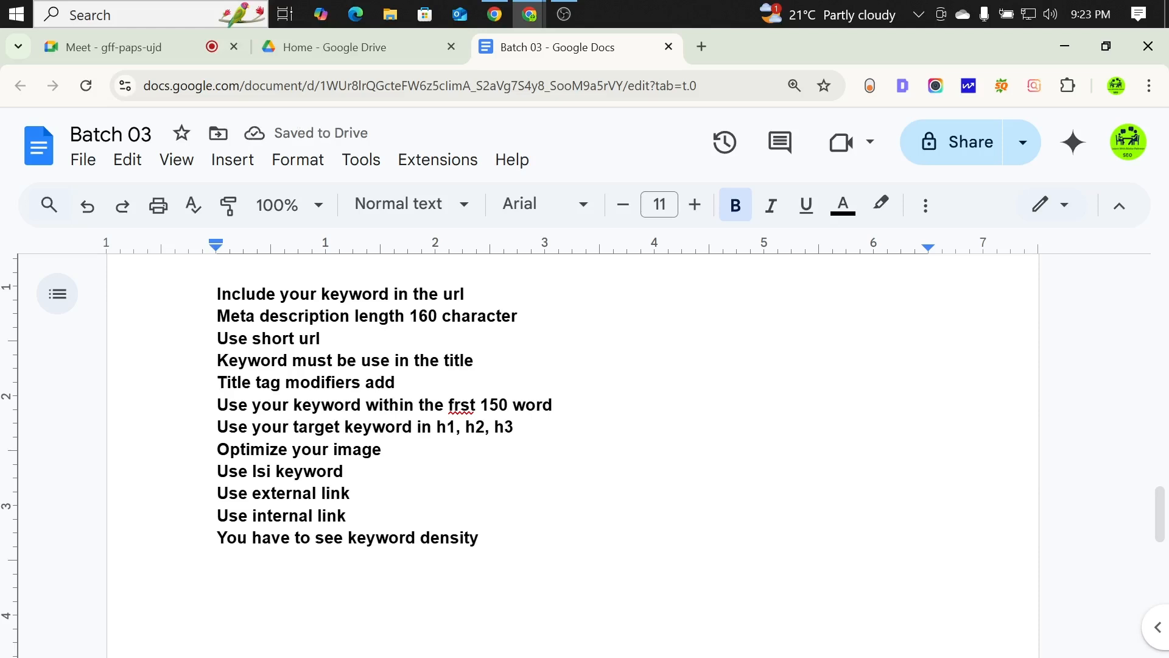
{"action": "type", "text": "im"}
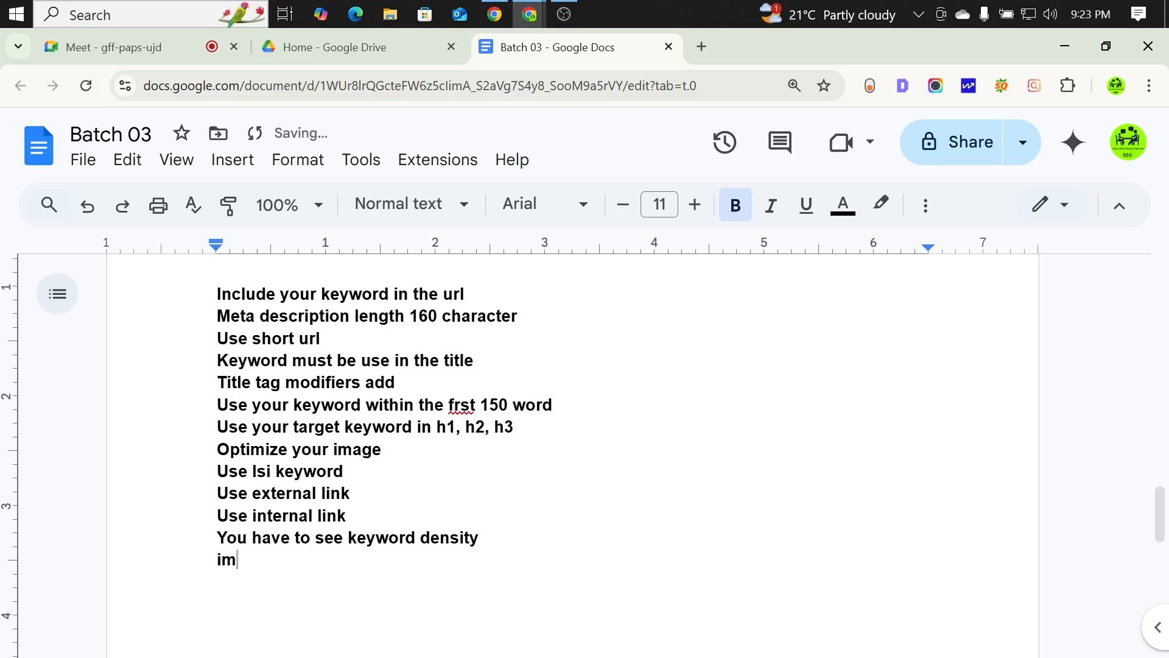
{"action": "key", "text": "BackSpace"}
{"action": "key", "text": "BackSpace"}
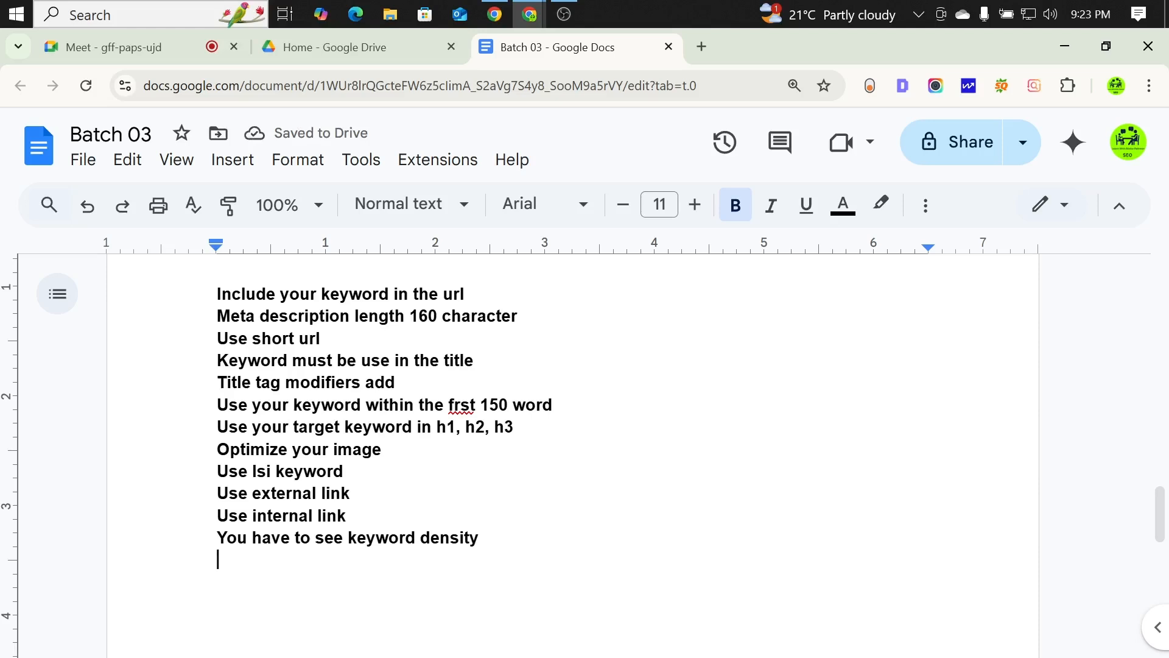
Go through the checklist line by line from the title tag modifiers item to the keyword density item.
{"action": "left_click", "coordinate": [242, 382]}
{"action": "left_click", "coordinate": [230, 404]}
{"action": "left_click", "coordinate": [230, 427]}
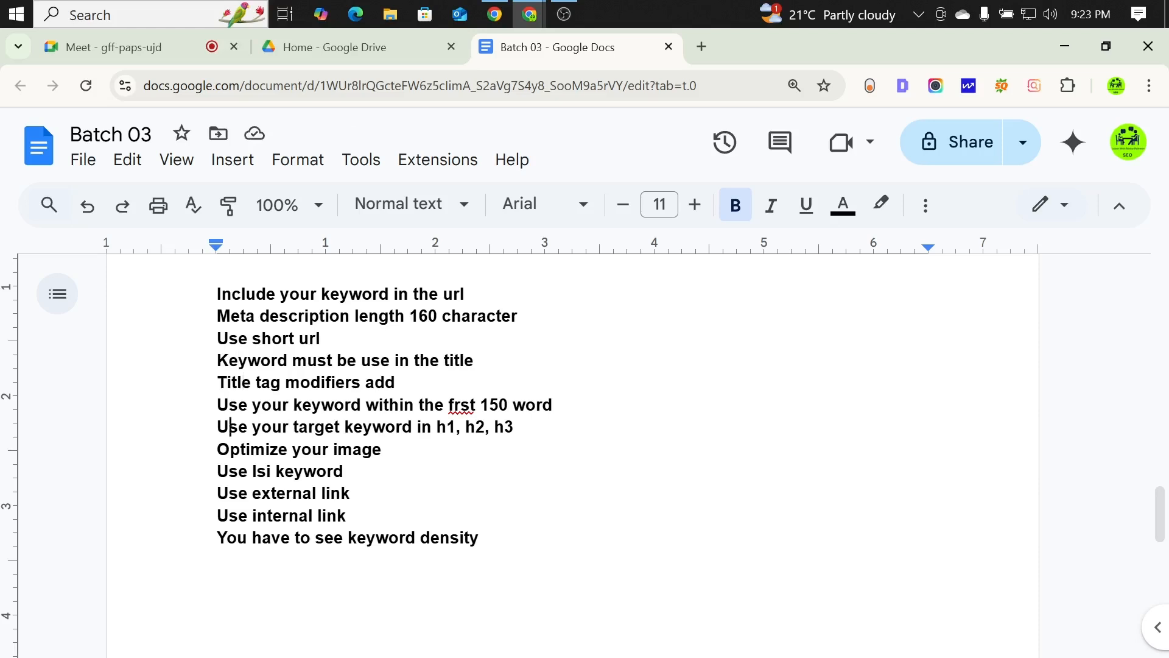
{"action": "left_click", "coordinate": [230, 449]}
{"action": "left_click", "coordinate": [230, 471]}
{"action": "left_click", "coordinate": [239, 494]}
{"action": "left_click", "coordinate": [248, 515]}
{"action": "left_click", "coordinate": [249, 537]}
{"action": "scroll", "coordinate": [573, 451], "scroll_direction": "up", "scroll_amount": 3}
{"action": "scroll", "coordinate": [573, 451], "scroll_direction": "down", "scroll_amount": 3}
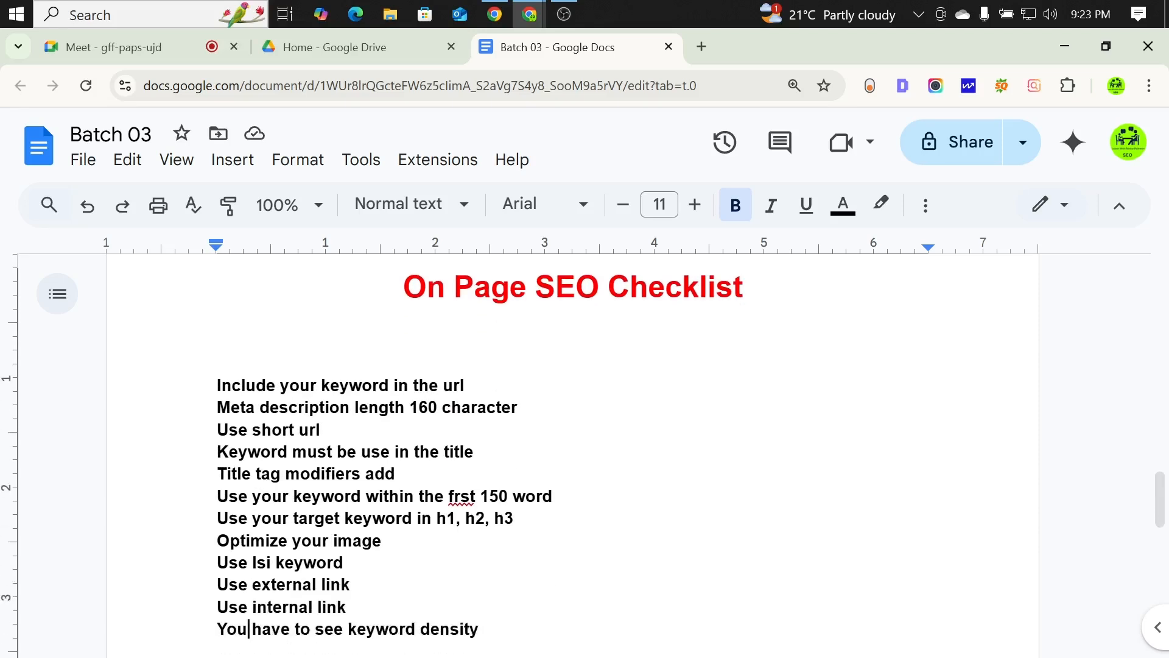
Turn all the lines under the On Page SEO Checklist heading, from url to keyword density, into a bulleted list.
{"action": "left_click_drag", "start_coordinate": [479, 538], "coordinate": [217, 294]}
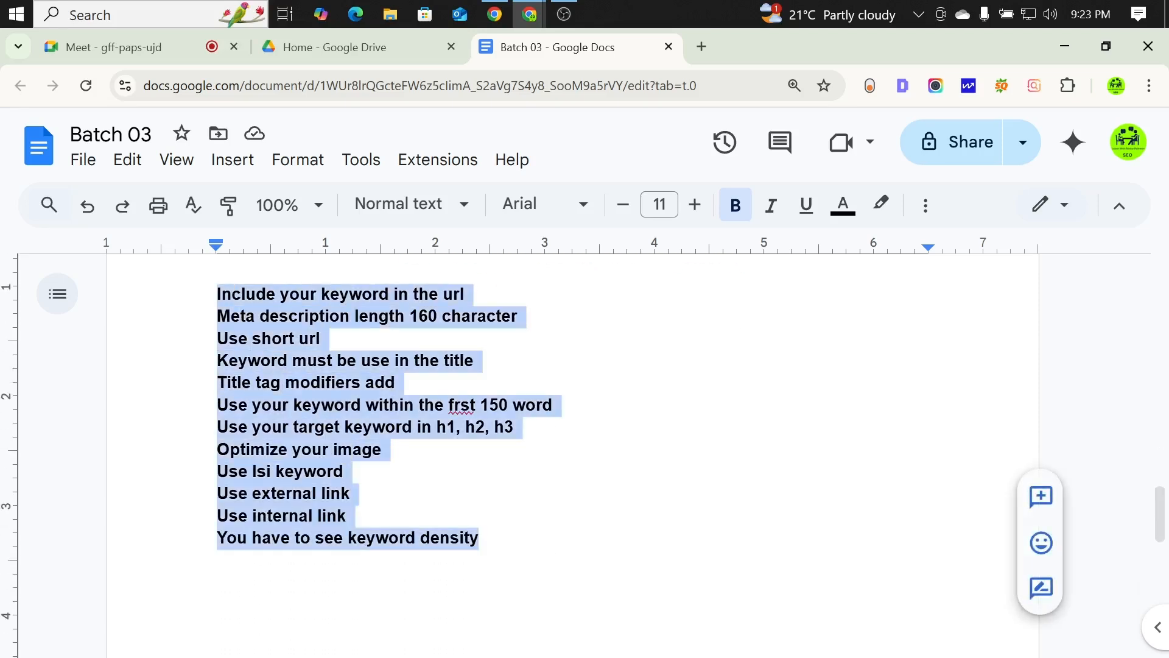
{"action": "left_click", "coordinate": [925, 205]}
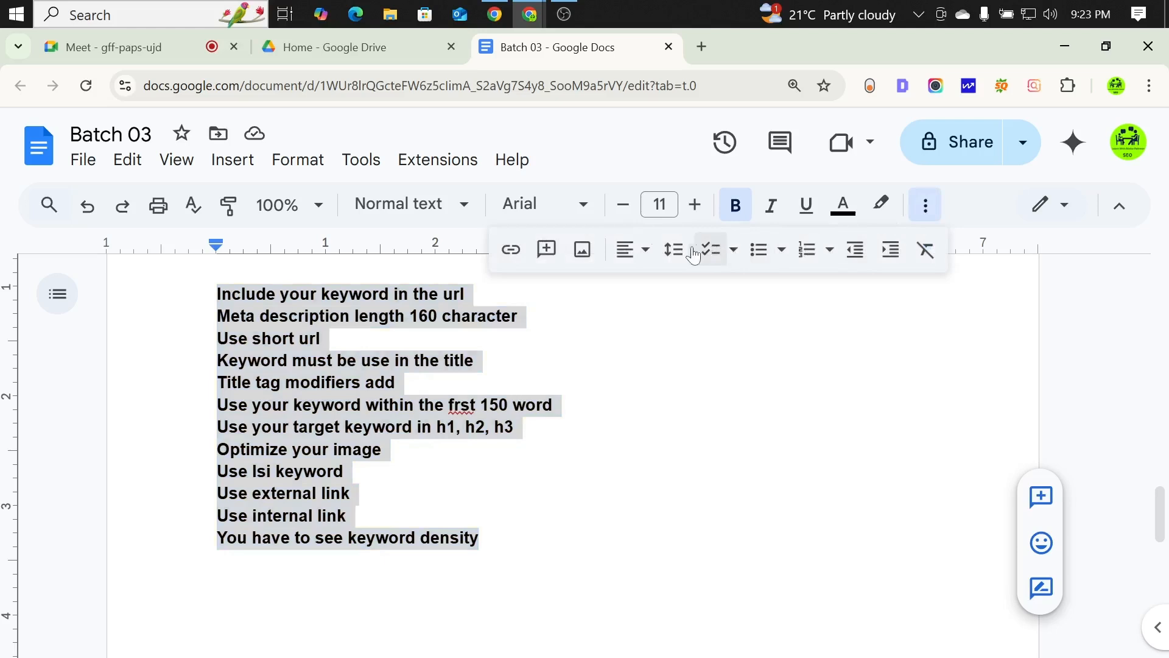
{"action": "left_click", "coordinate": [758, 249]}
{"action": "left_click", "coordinate": [377, 382]}
{"action": "scroll", "coordinate": [376, 382], "scroll_direction": "up", "scroll_amount": 2}
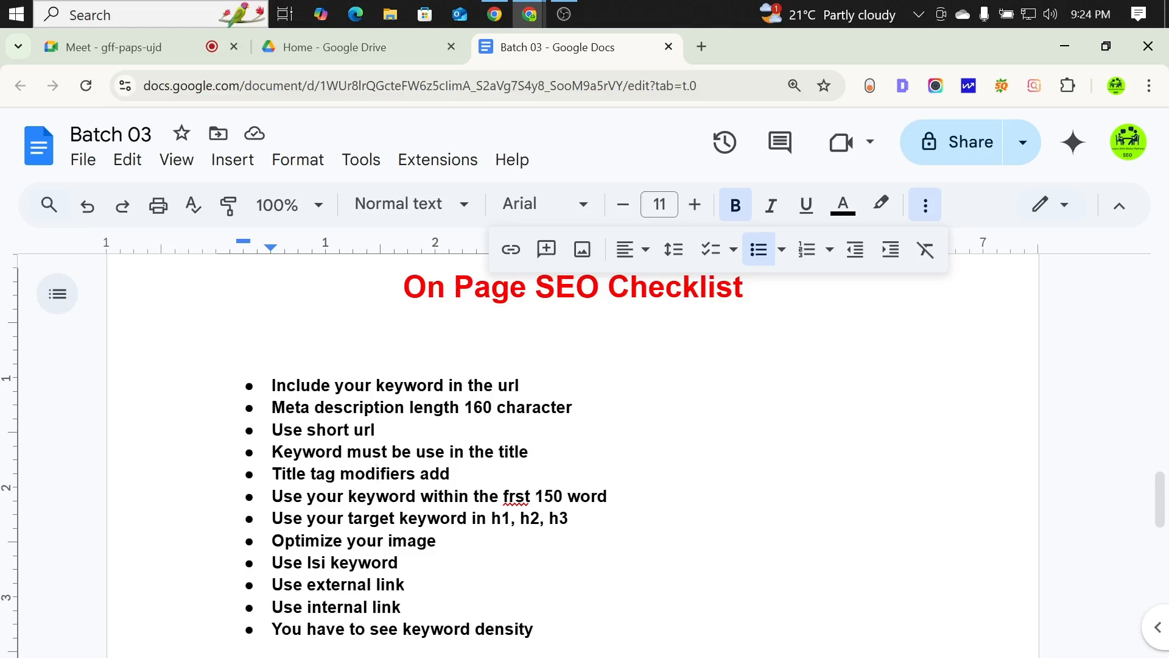
{"action": "scroll", "coordinate": [573, 456], "scroll_direction": "down", "scroll_amount": 1}
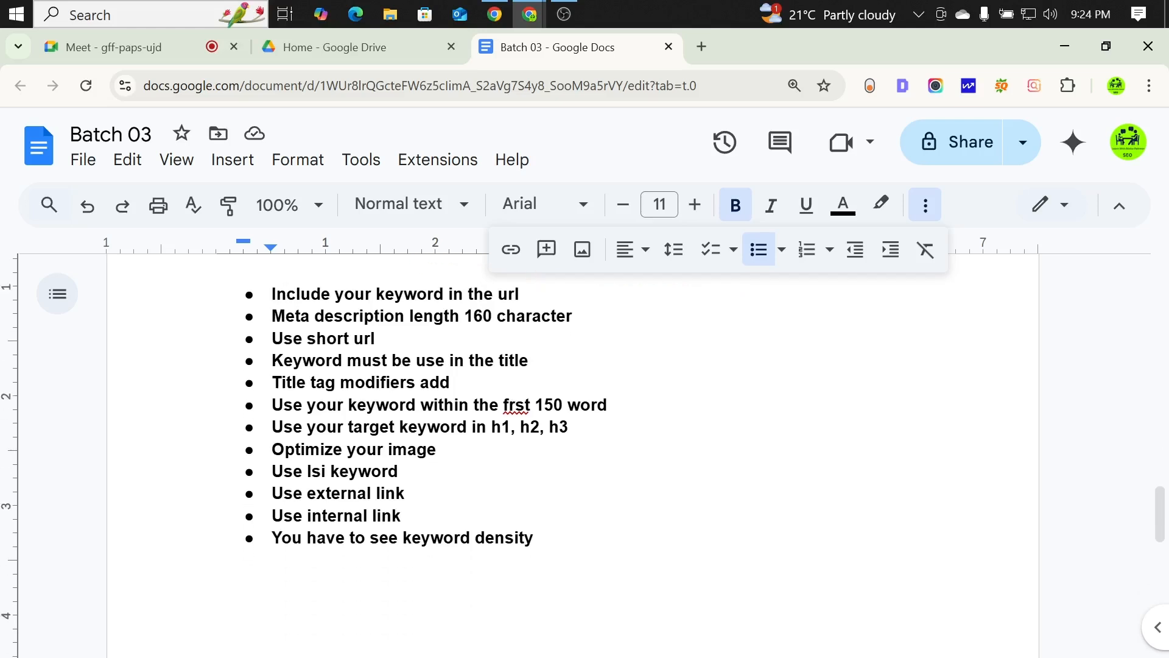
{"action": "scroll", "coordinate": [572, 457], "scroll_direction": "up", "scroll_amount": 1}
{"action": "scroll", "coordinate": [573, 457], "scroll_direction": "down", "scroll_amount": 1}
Set the font size of all the bulleted checklist items to 15.
{"action": "left_click_drag", "start_coordinate": [534, 538], "coordinate": [271, 294]}
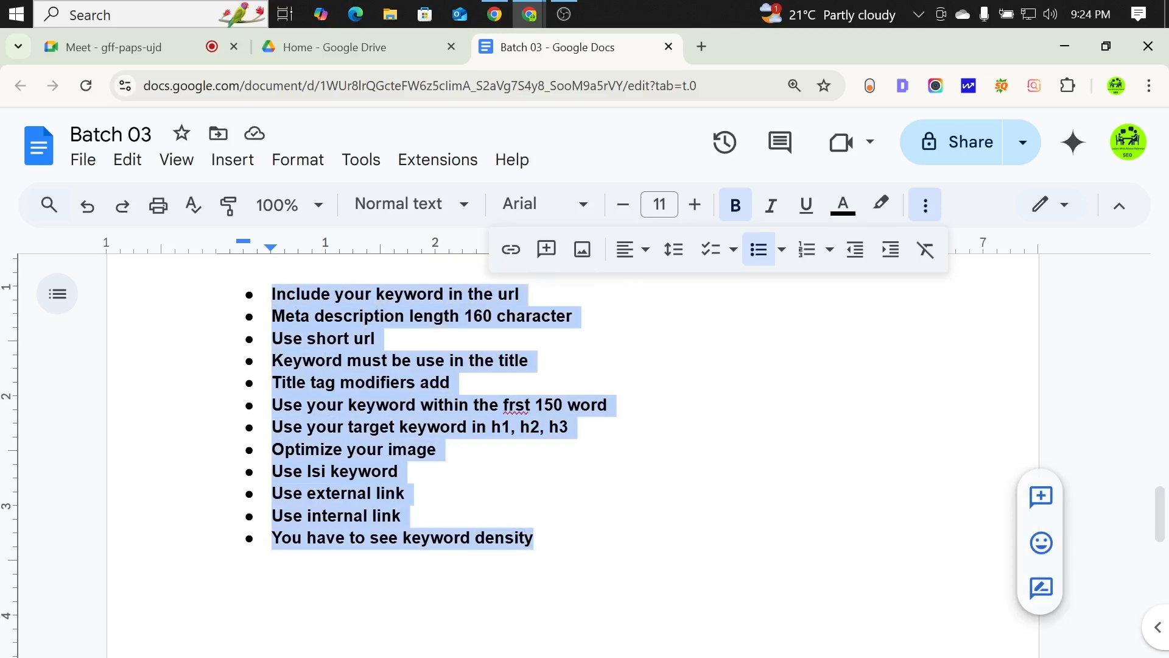
{"action": "left_click", "coordinate": [694, 204]}
{"action": "left_click", "coordinate": [694, 204]}
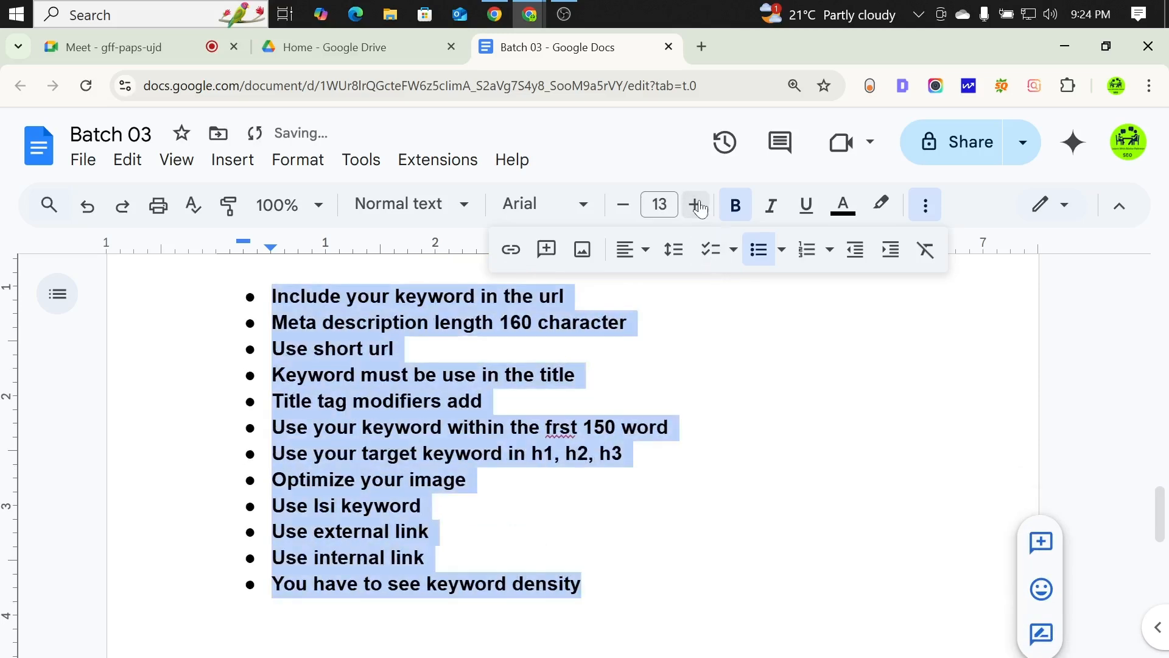
{"action": "left_click", "coordinate": [695, 205]}
{"action": "left_click", "coordinate": [694, 205]}
{"action": "scroll", "coordinate": [572, 456], "scroll_direction": "up", "scroll_amount": 2}
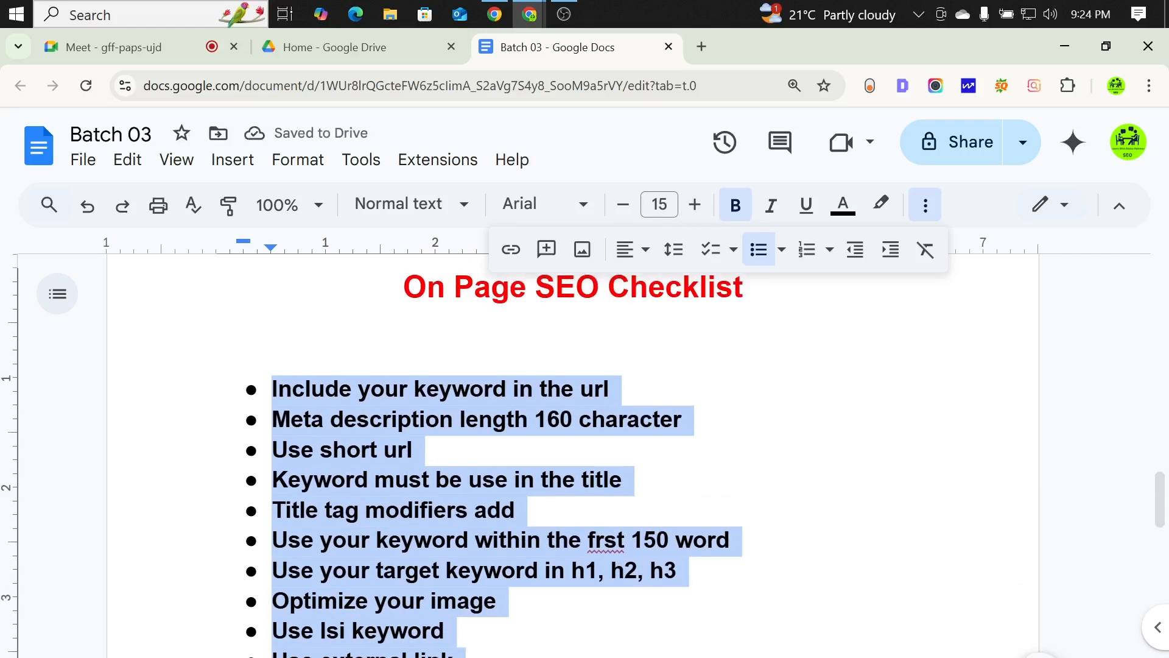
{"action": "left_click", "coordinate": [572, 351]}
{"action": "scroll", "coordinate": [572, 351], "scroll_direction": "up", "scroll_amount": 1}
{"action": "scroll", "coordinate": [572, 350], "scroll_direction": "down", "scroll_amount": 1}
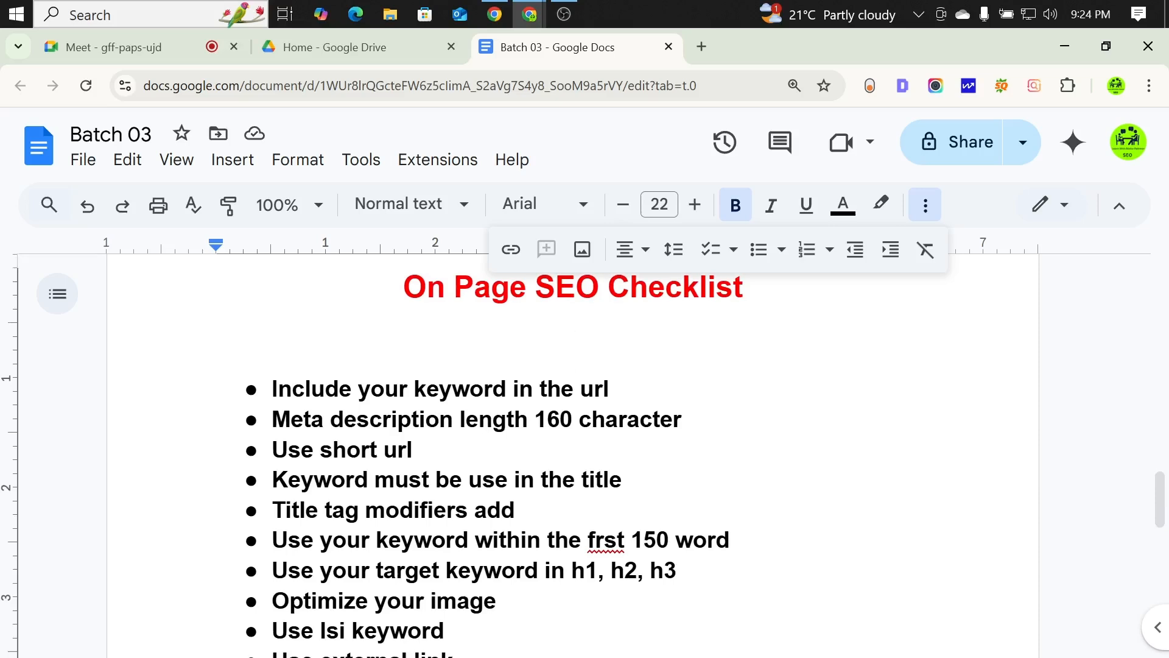
Review the checklist, highlighting the meta description item and its 160 character length, and examine the document's URL as an example.
{"action": "scroll", "coordinate": [572, 457], "scroll_direction": "down", "scroll_amount": 1}
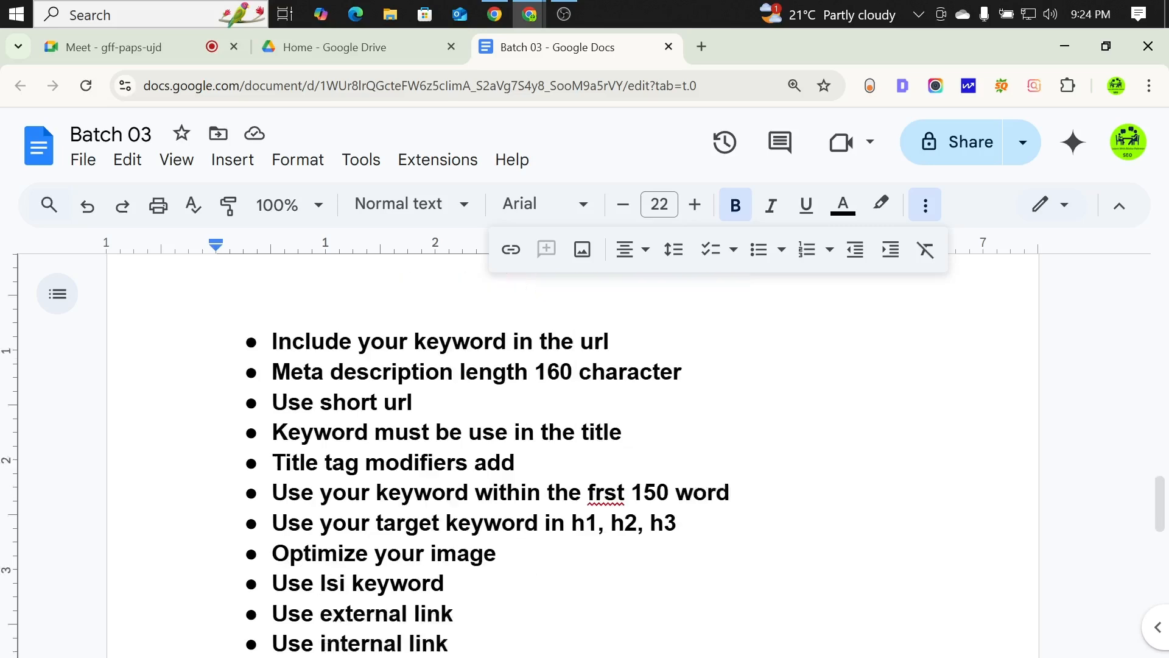
{"action": "scroll", "coordinate": [572, 457], "scroll_direction": "down", "scroll_amount": 3}
{"action": "scroll", "coordinate": [573, 457], "scroll_direction": "up", "scroll_amount": 3}
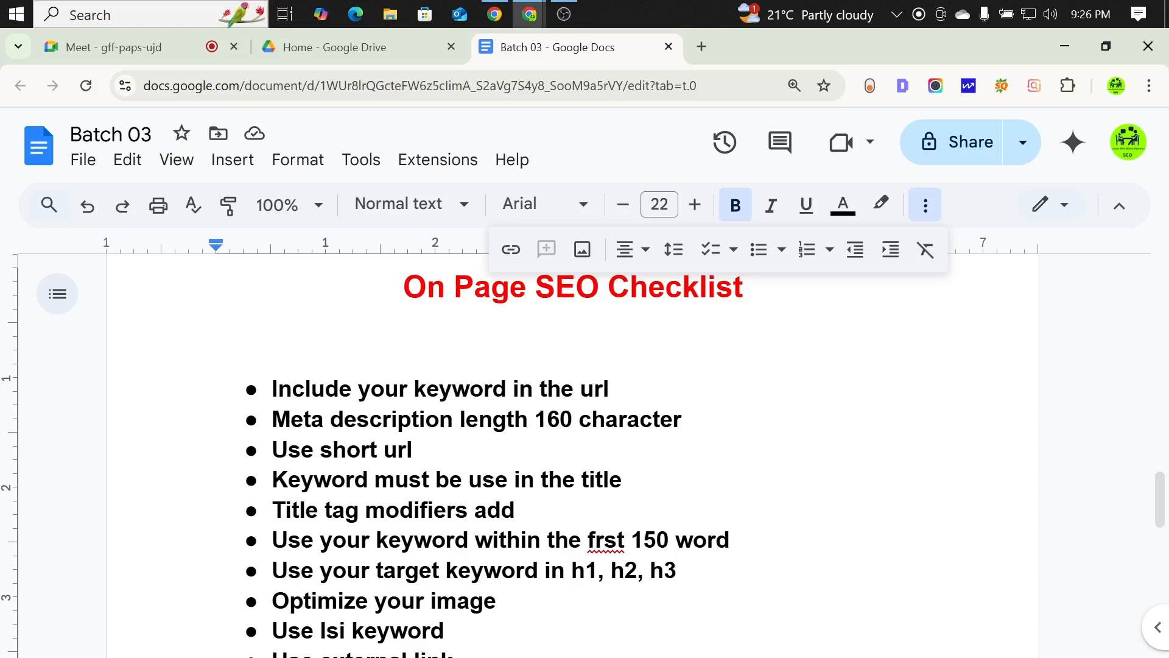
{"action": "left_click_drag", "start_coordinate": [272, 420], "coordinate": [290, 421]}
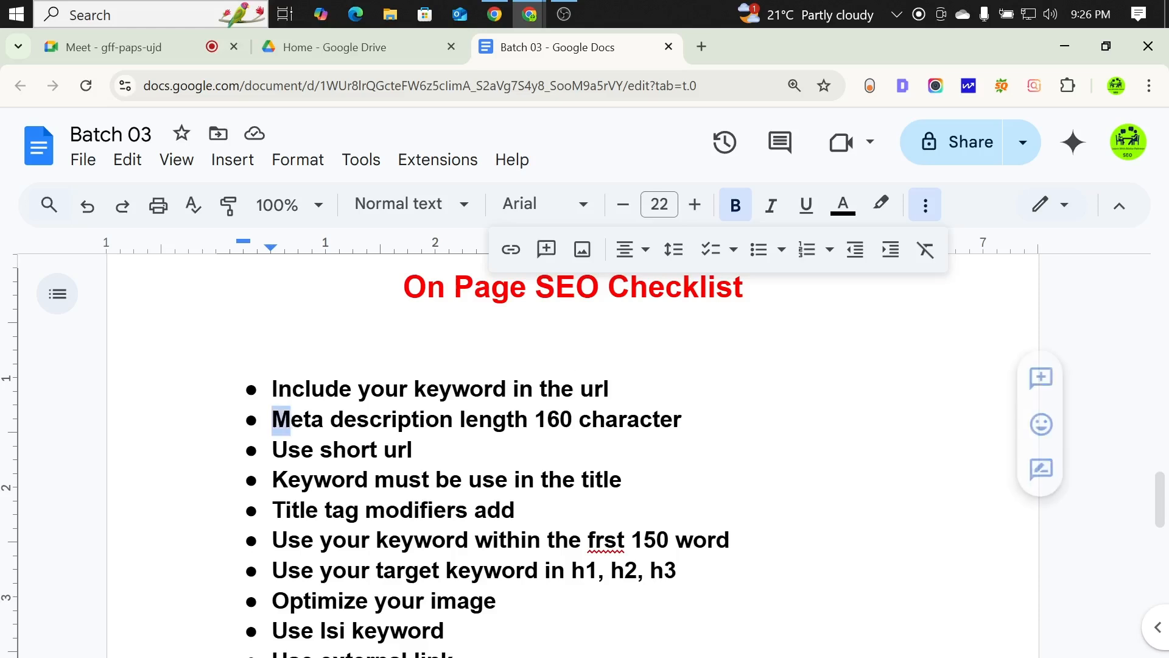
{"action": "left_click", "coordinate": [304, 420]}
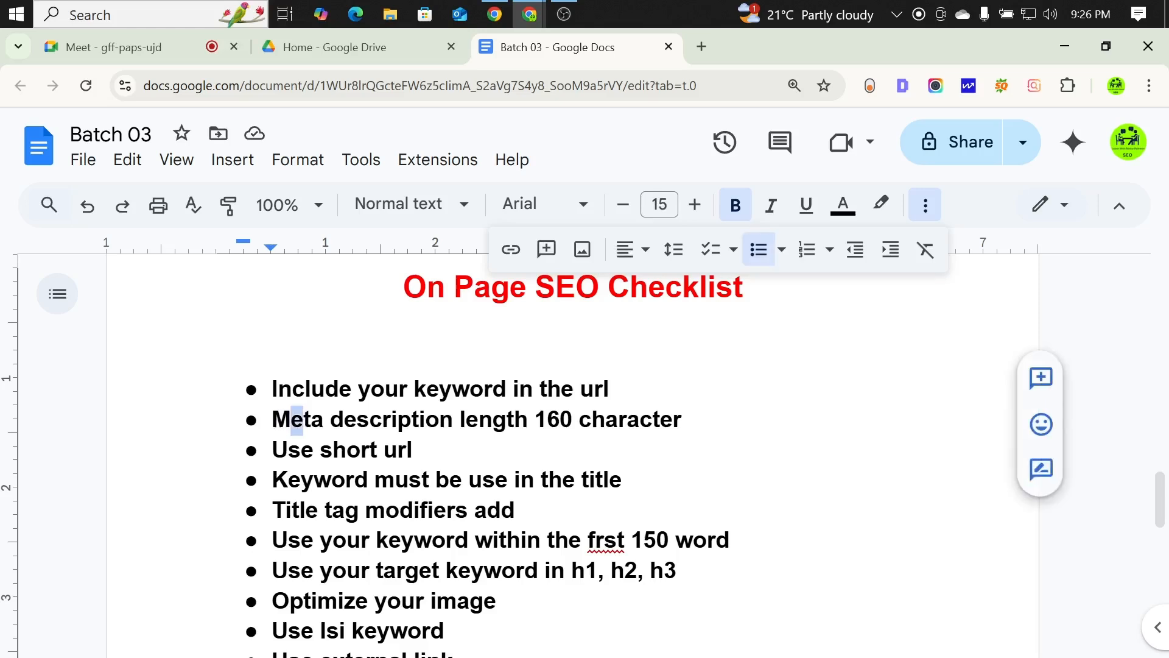
{"action": "left_click_drag", "start_coordinate": [303, 420], "coordinate": [439, 420]}
{"action": "left_click", "coordinate": [324, 421]}
{"action": "left_click", "coordinate": [273, 420]}
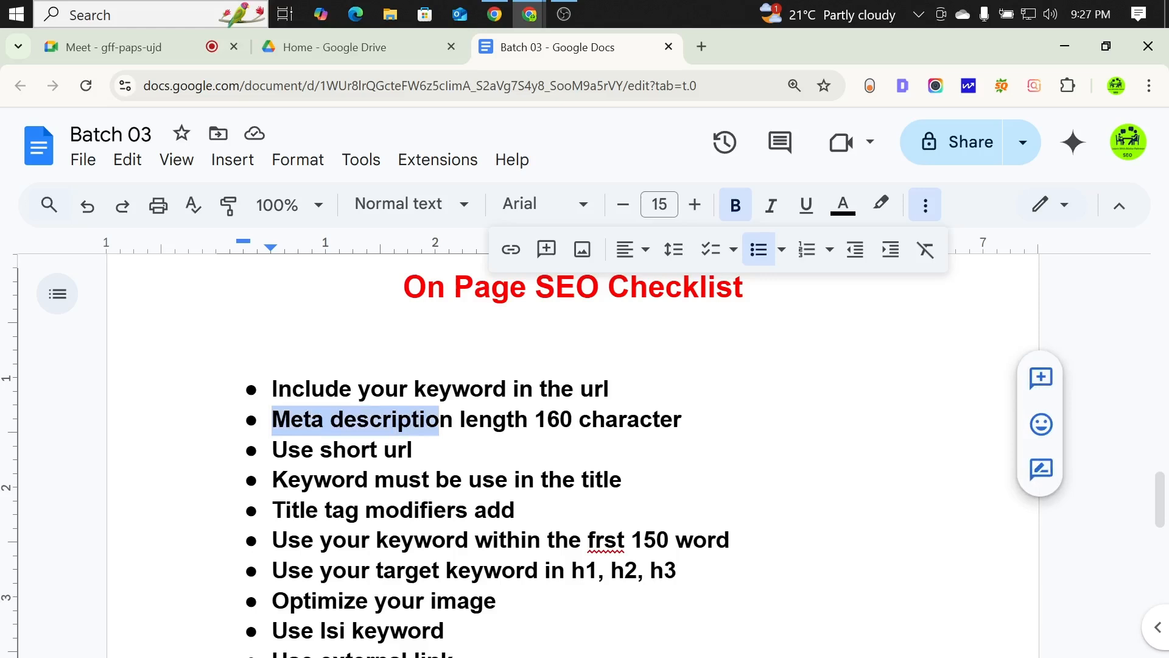
{"action": "left_click_drag", "start_coordinate": [535, 420], "coordinate": [572, 421]}
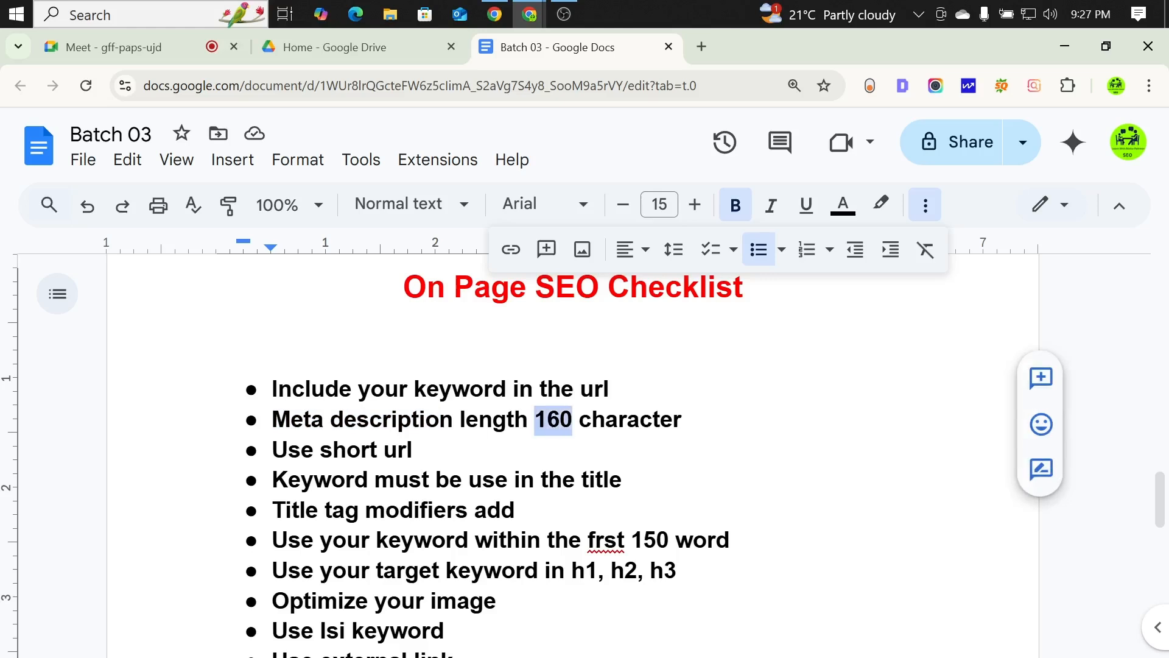
{"action": "left_click", "coordinate": [386, 389]}
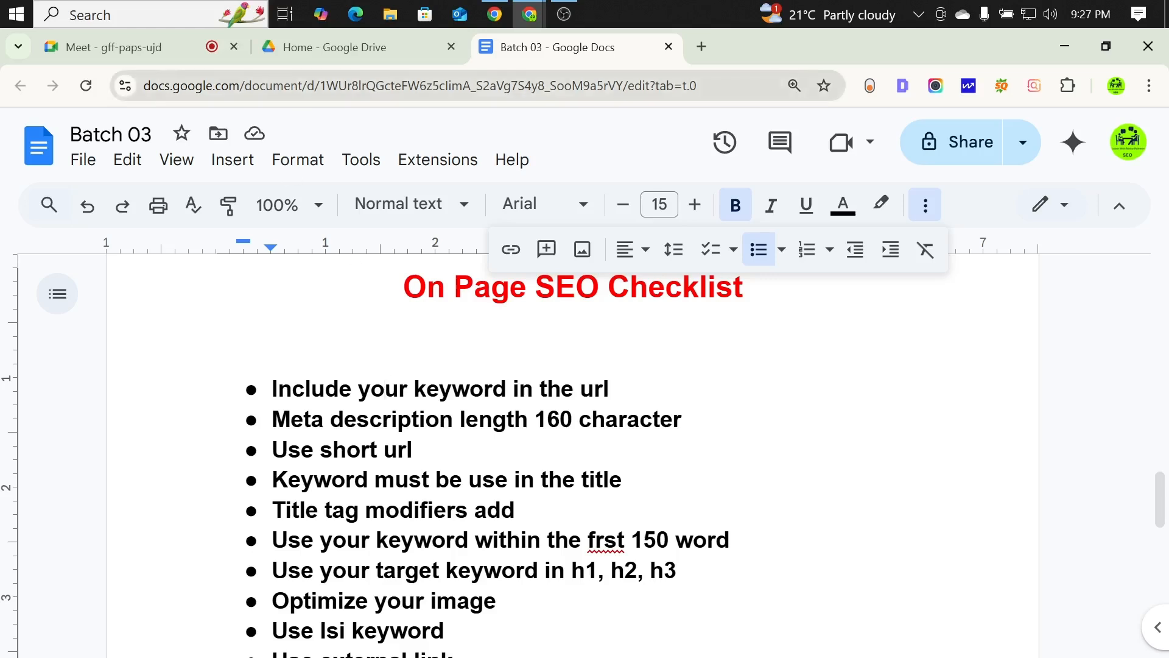
{"action": "triple_click", "coordinate": [356, 86]}
{"action": "triple_click", "coordinate": [284, 89]}
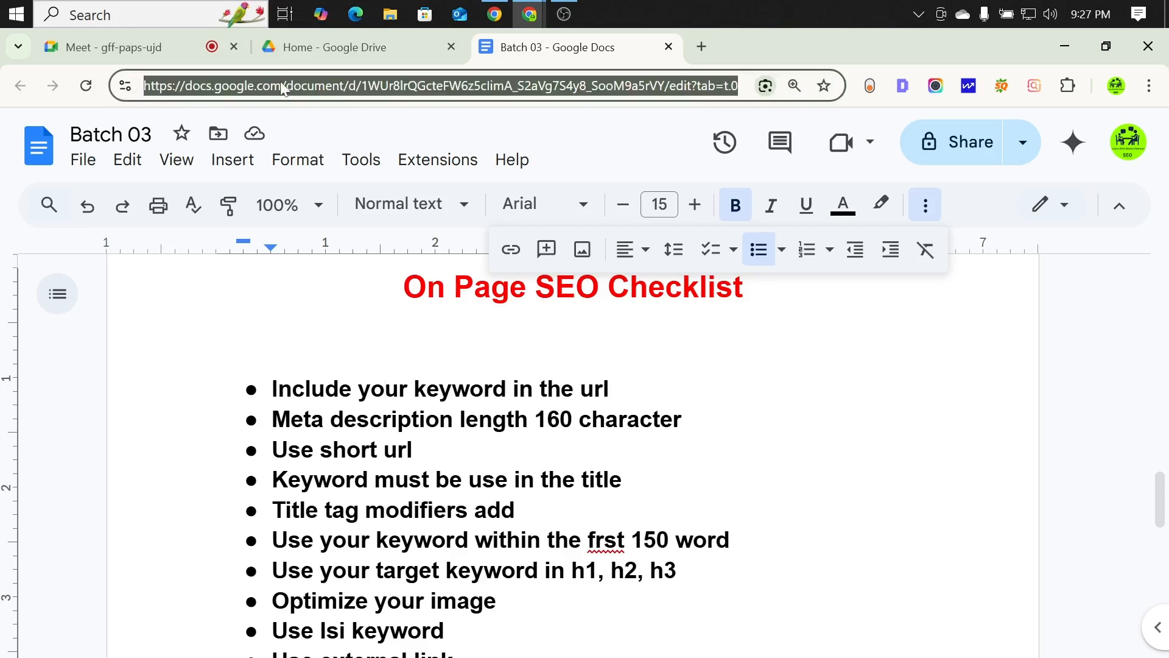
{"action": "left_click", "coordinate": [575, 350]}
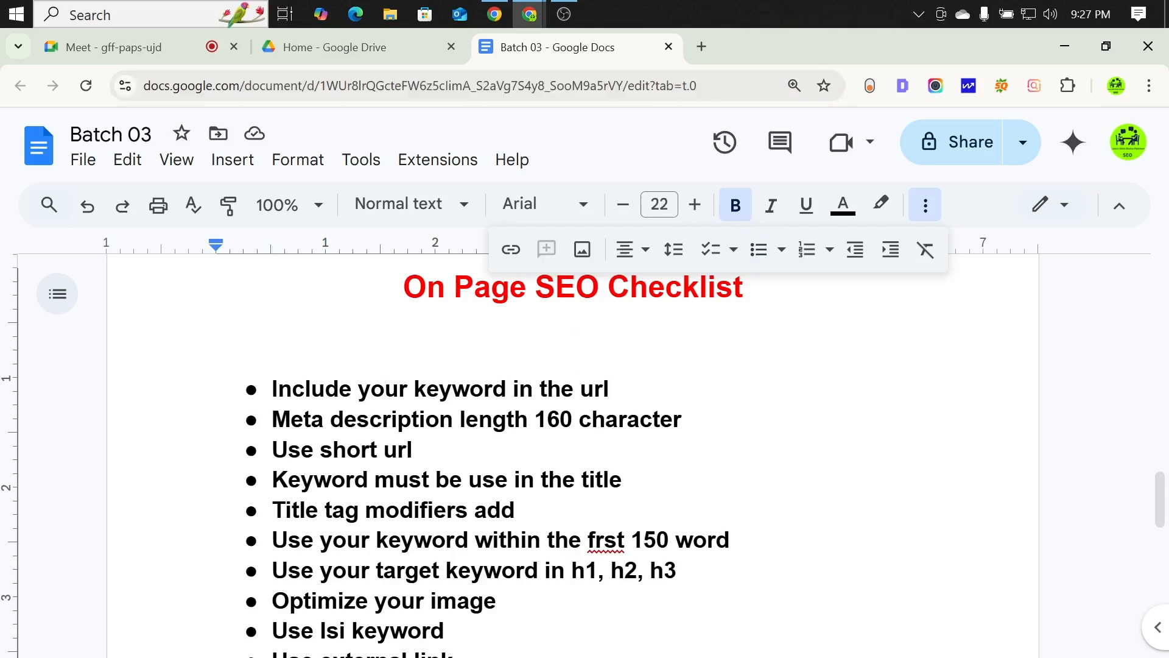
Open a new browser tab, return to the Batch 03 document and dismiss the browser notification.
{"action": "left_click", "coordinate": [706, 49]}
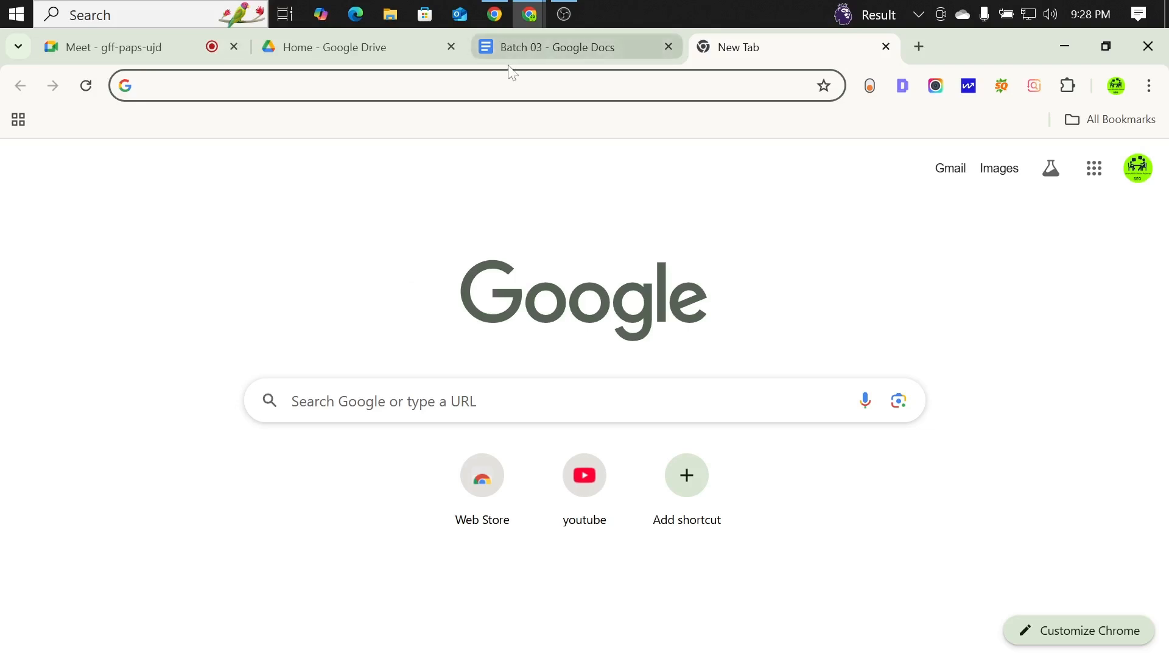
{"action": "left_click", "coordinate": [522, 53]}
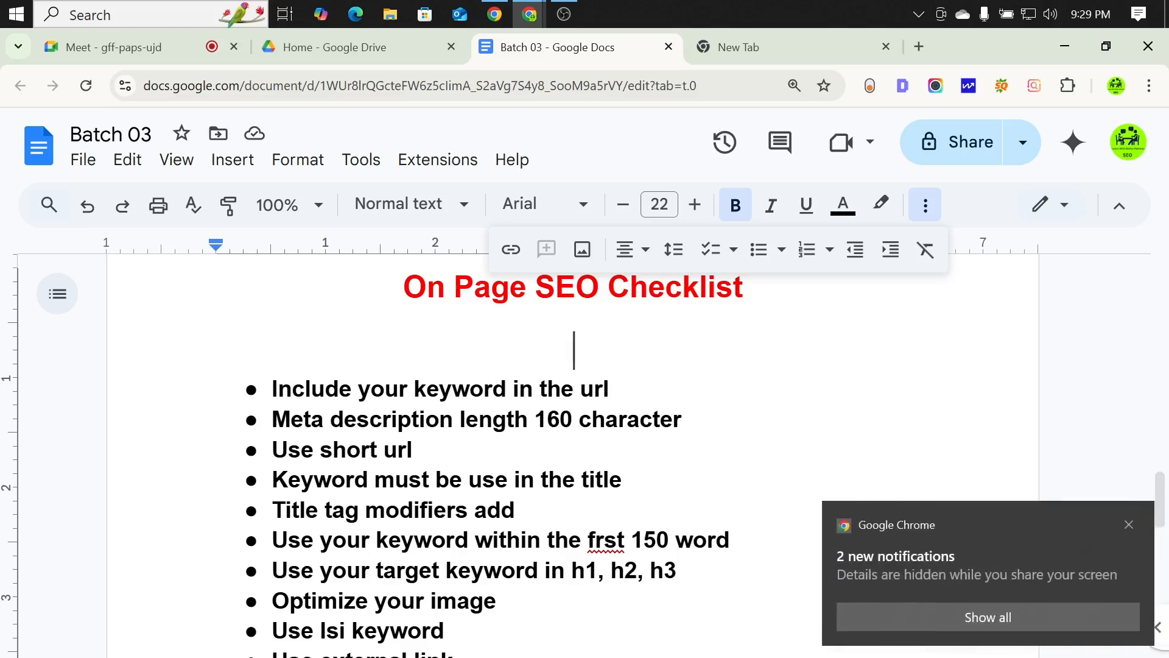
{"action": "left_click", "coordinate": [1129, 525]}
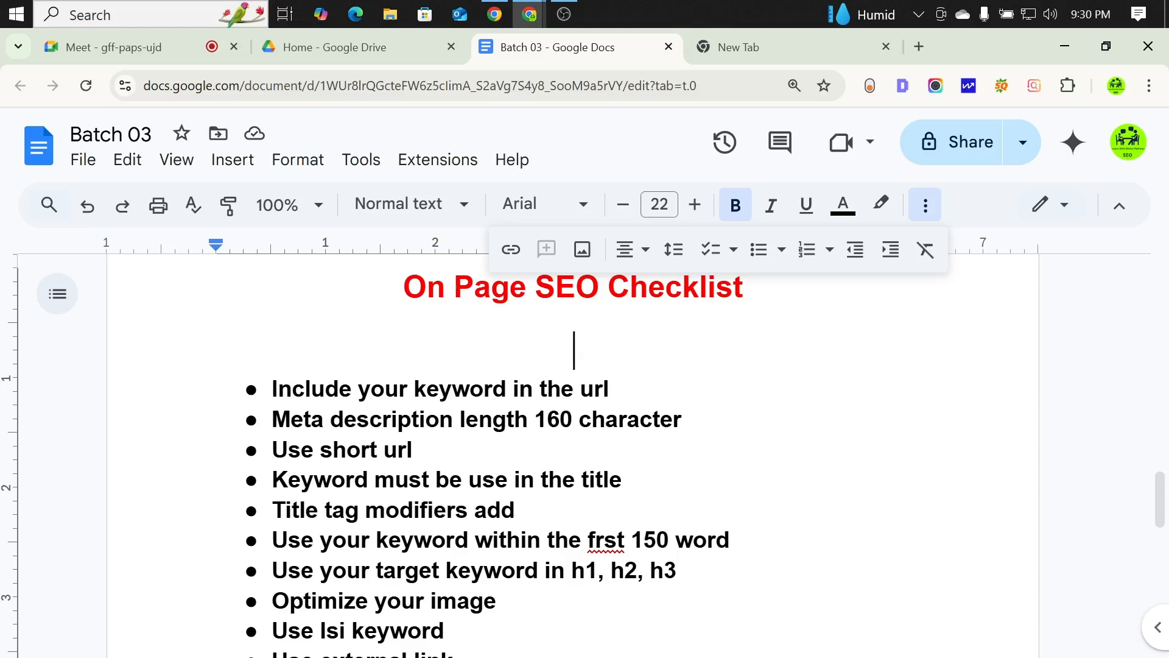
{"action": "scroll", "coordinate": [572, 457], "scroll_direction": "down", "scroll_amount": 1}
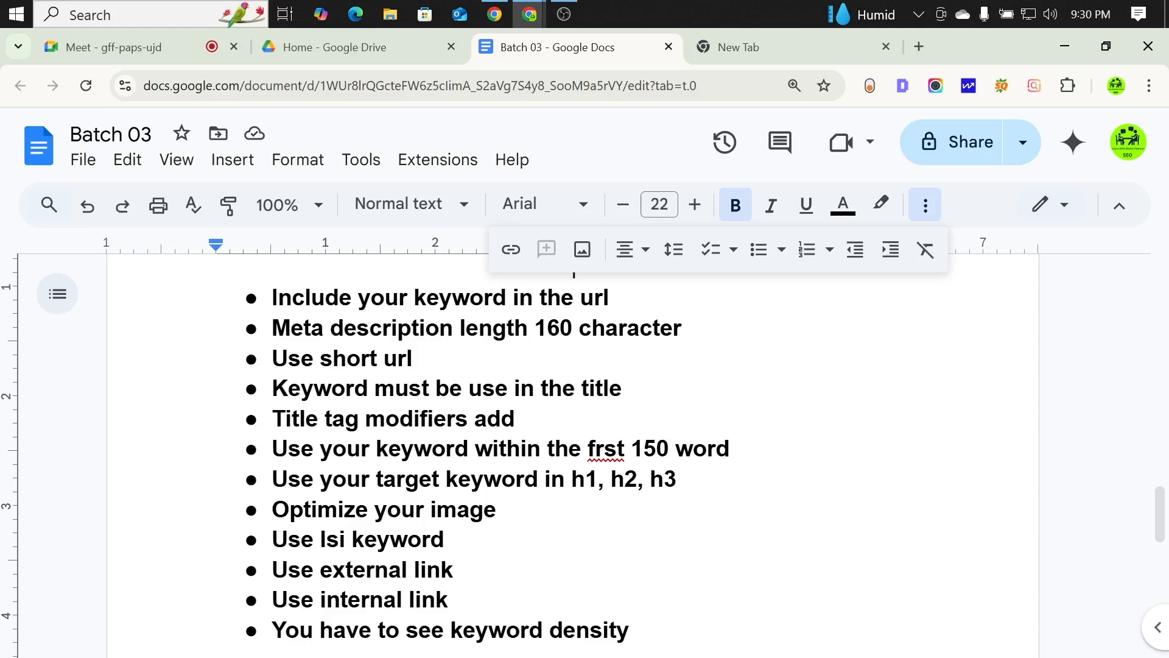
Review the checklist items down to keyword density in the Batch 03 document and dismiss the browser notification.
{"action": "scroll", "coordinate": [573, 456], "scroll_direction": "down", "scroll_amount": 1}
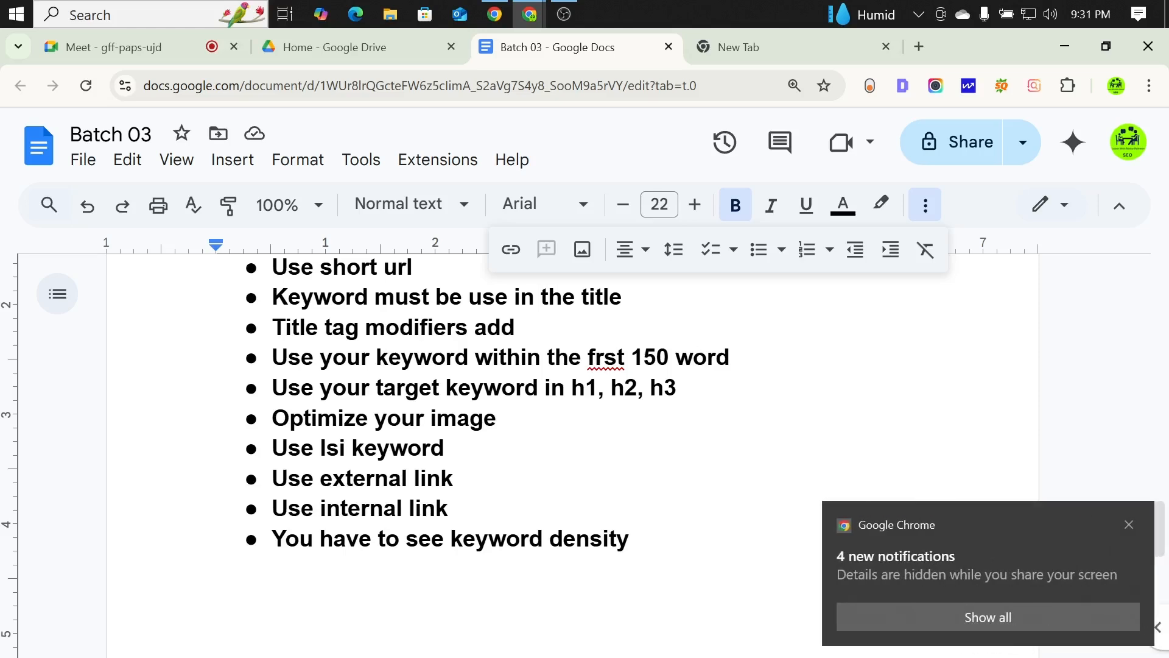
{"action": "left_click", "coordinate": [1130, 524]}
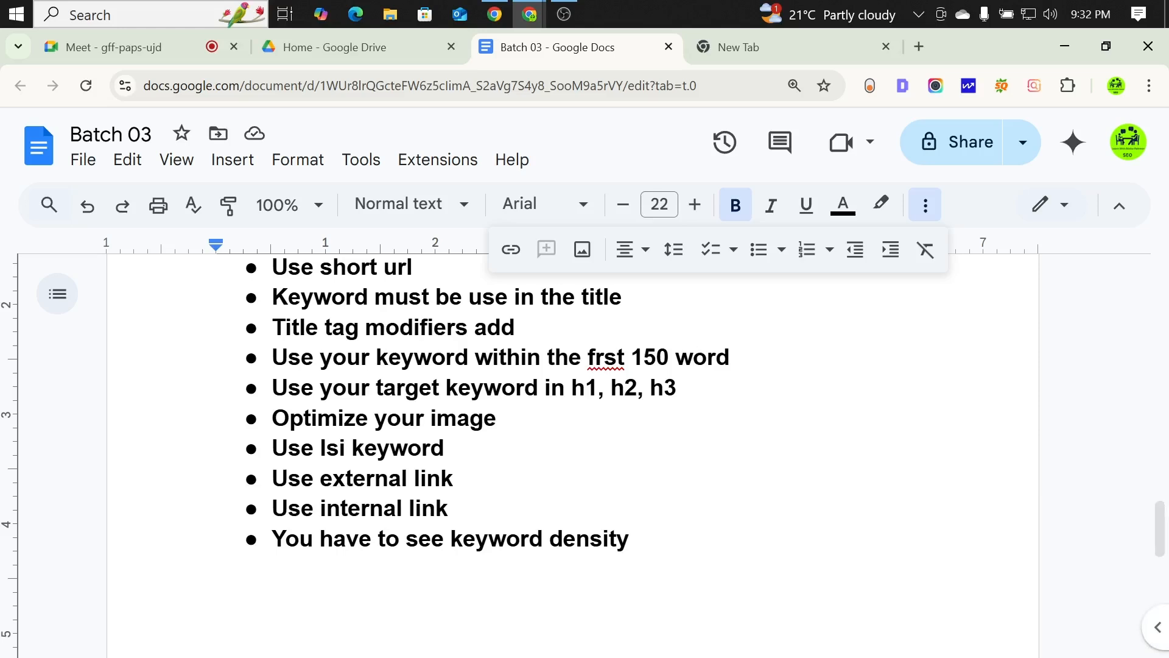
{"action": "left_click", "coordinate": [778, 54]}
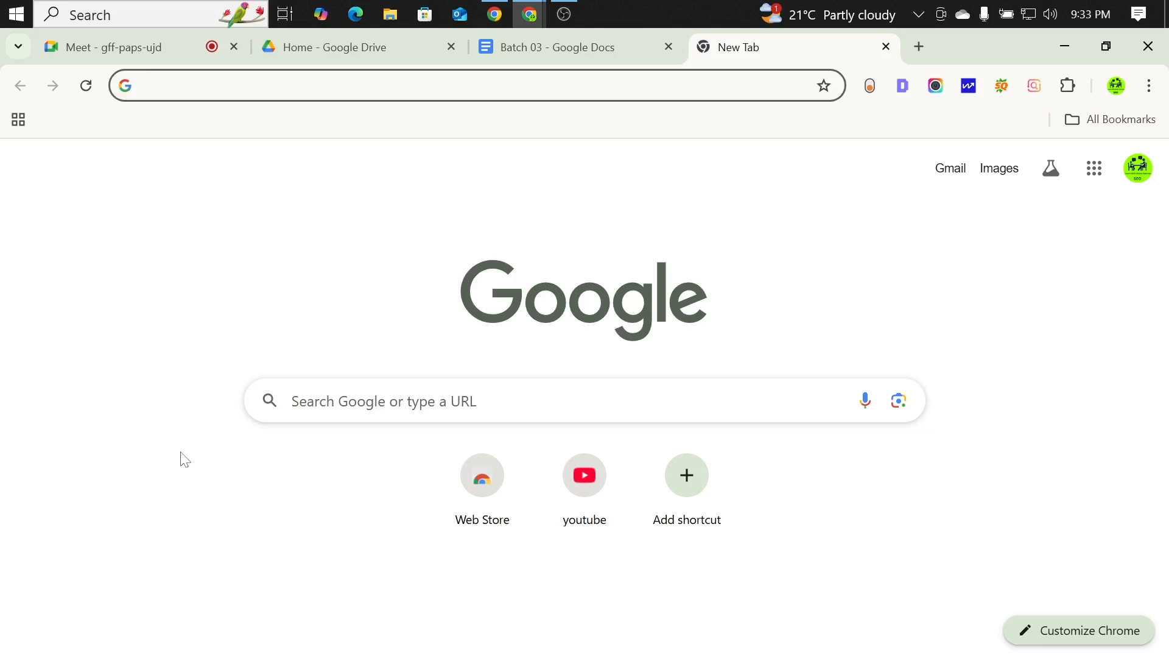
{"action": "left_click", "coordinate": [524, 43]}
Search Google for "carpet cleaning service" in the empty browser tab and dismiss the browser notification.
{"action": "left_click", "coordinate": [738, 49]}
{"action": "type", "text": "c"}
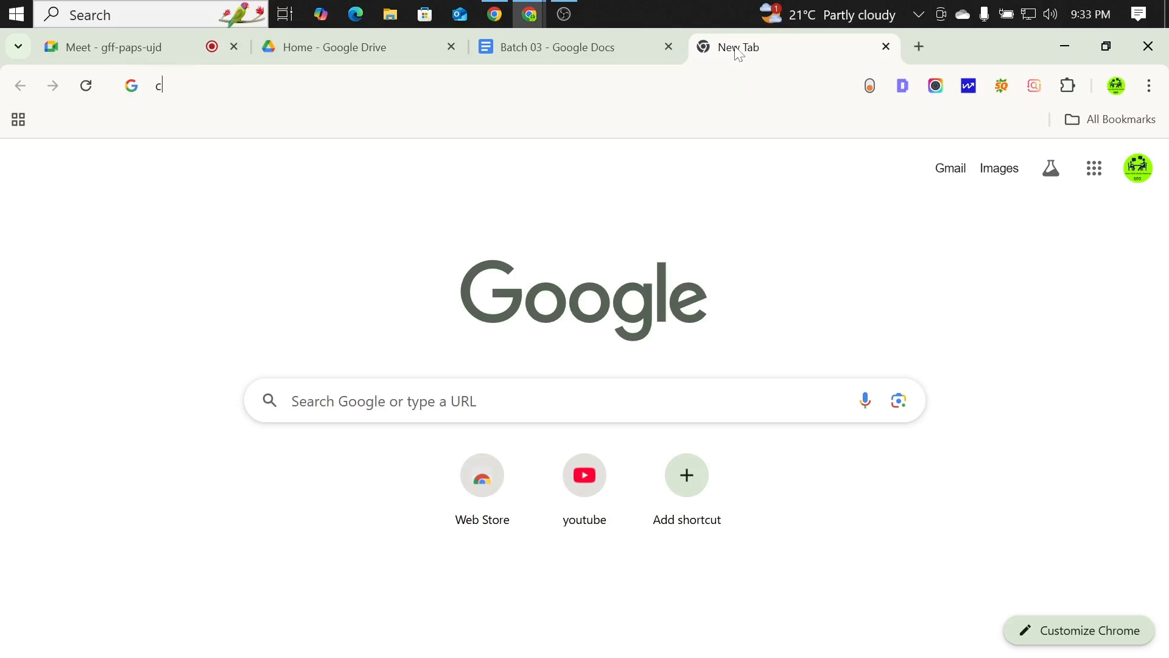
{"action": "type", "text": "arpe"}
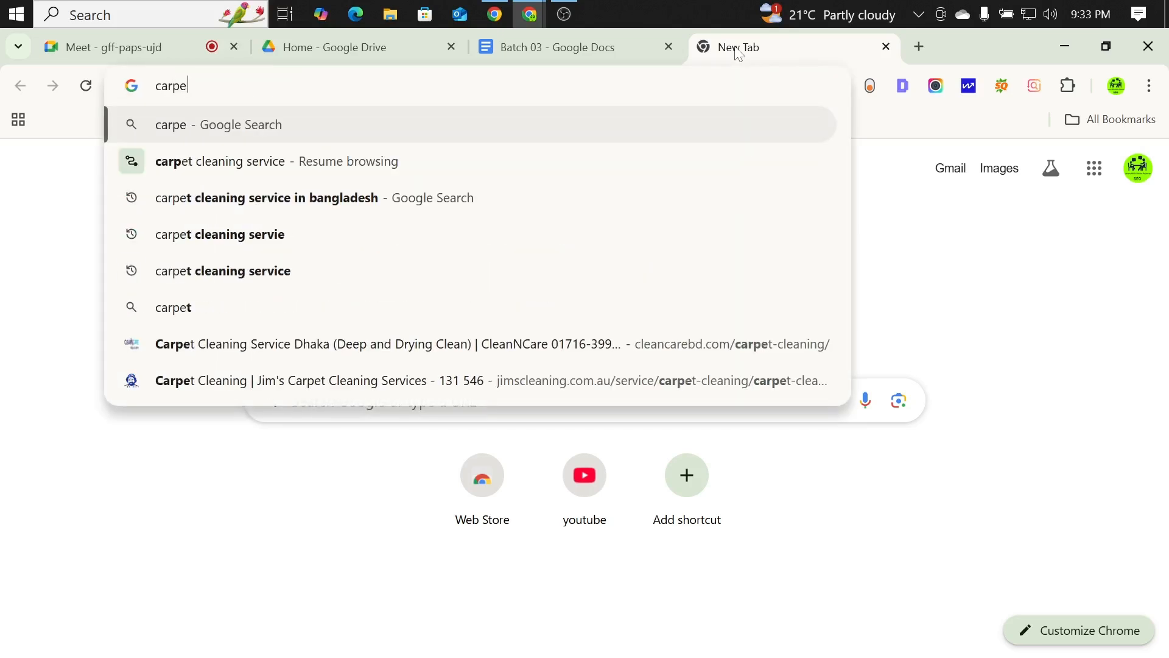
{"action": "type", "text": "t cleani"}
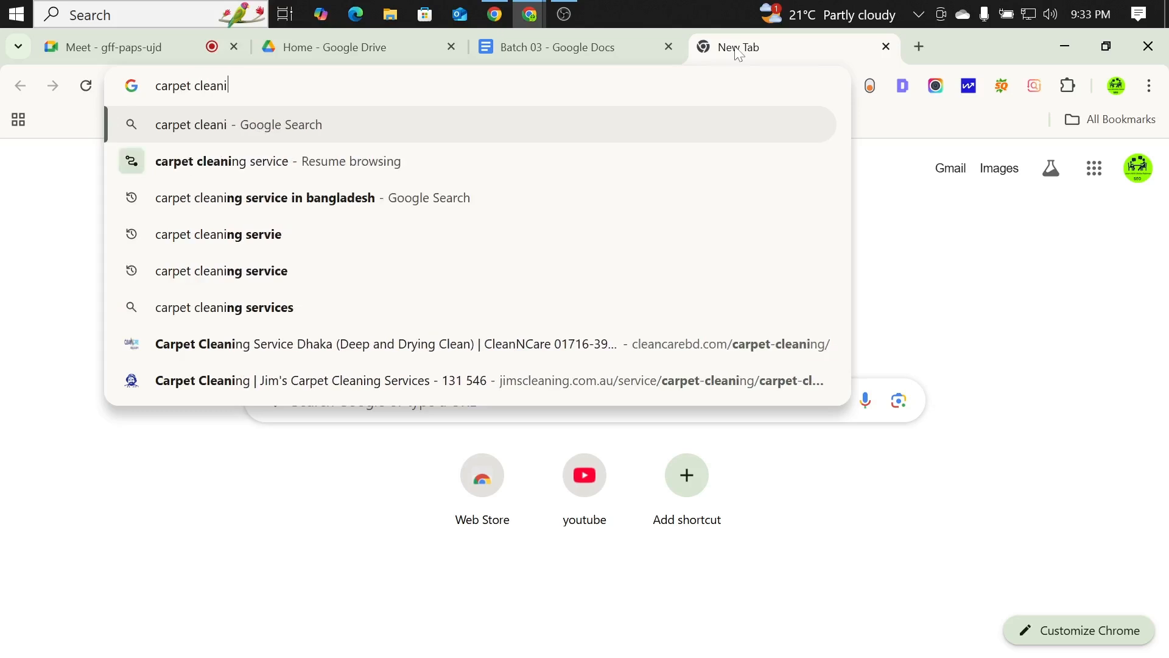
{"action": "type", "text": "ng sr"}
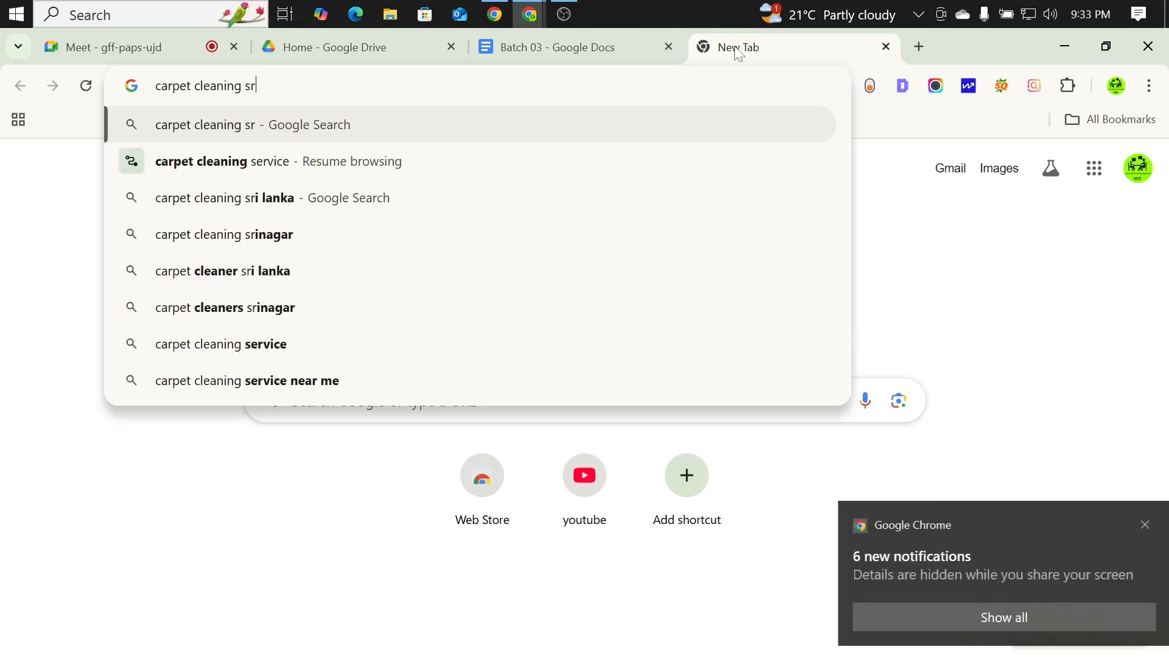
{"action": "key", "text": "BackSpace"}
{"action": "type", "text": "ervice"}
{"action": "key", "text": "Return"}
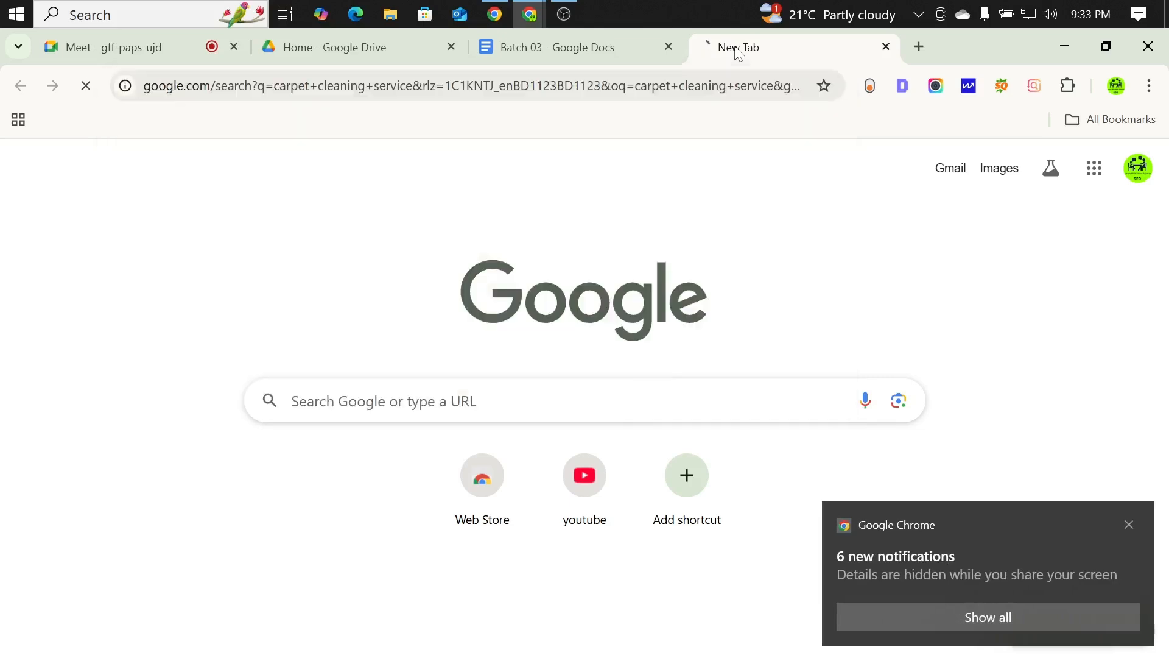
{"action": "left_click", "coordinate": [1129, 525]}
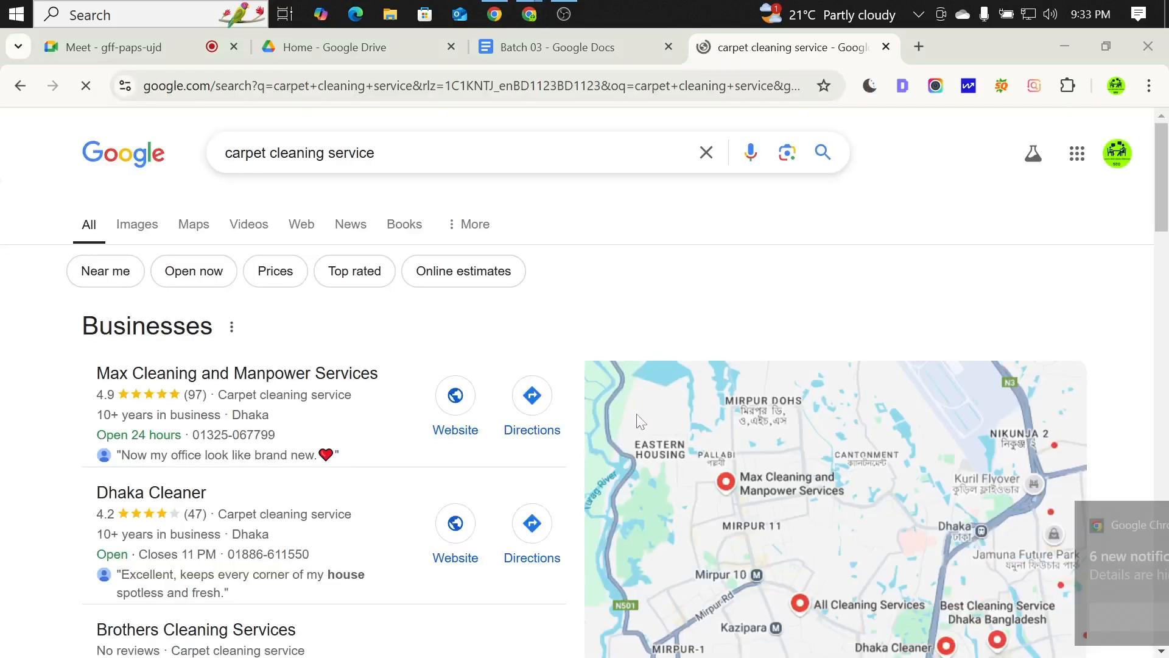
Open the cleancarebd.com carpet cleaning page from the search results and show its list of services.
{"action": "scroll", "coordinate": [486, 370], "scroll_direction": "down", "scroll_amount": 10}
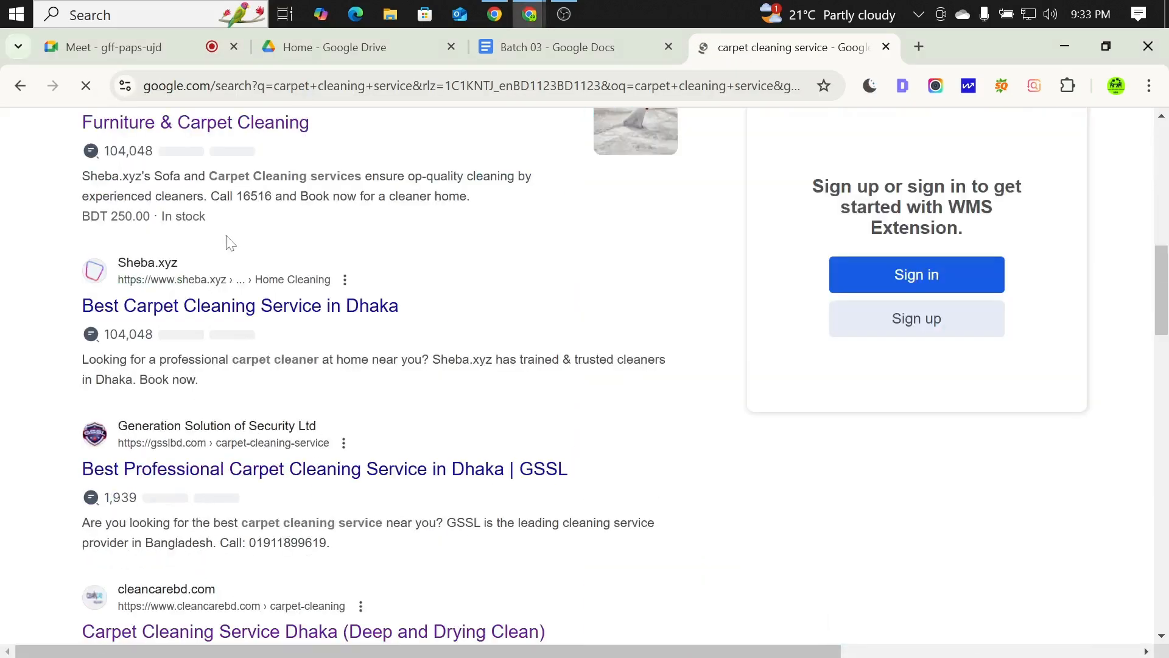
{"action": "scroll", "coordinate": [228, 243], "scroll_direction": "down", "scroll_amount": 5}
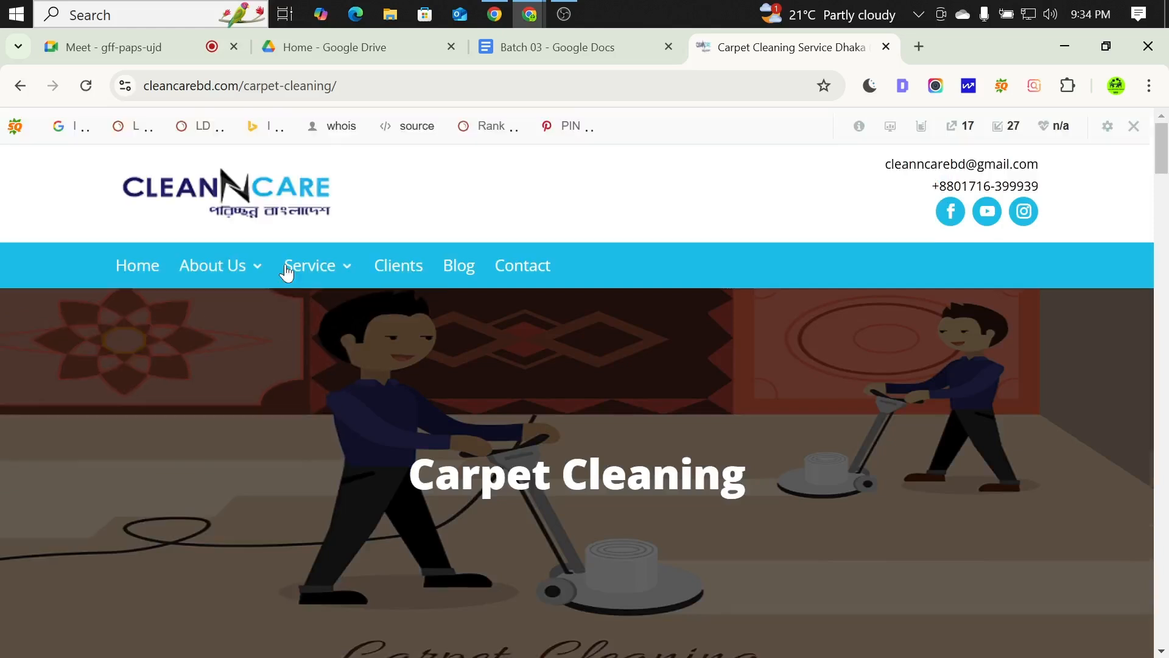
{"action": "mouse_move", "coordinate": [286, 272]}
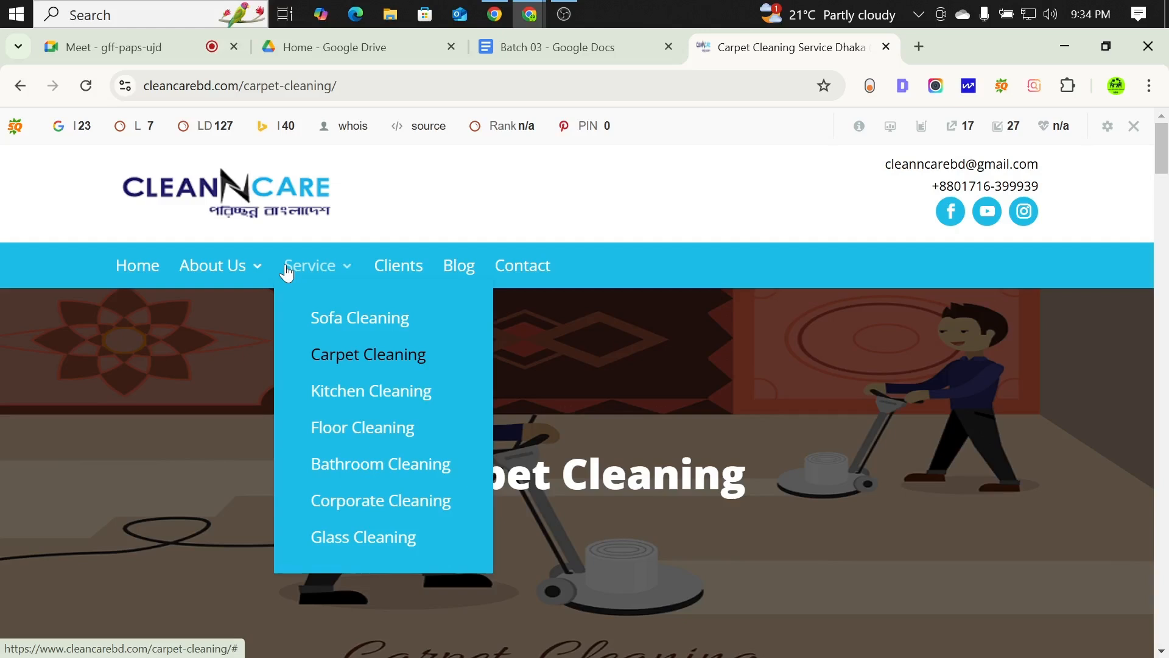
Examine the carpet cleaning page's text, highlighting the words "nontoxic" and "inscription" in the paragraphs above Our Portfolio.
{"action": "scroll", "coordinate": [580, 356], "scroll_direction": "down", "scroll_amount": 10}
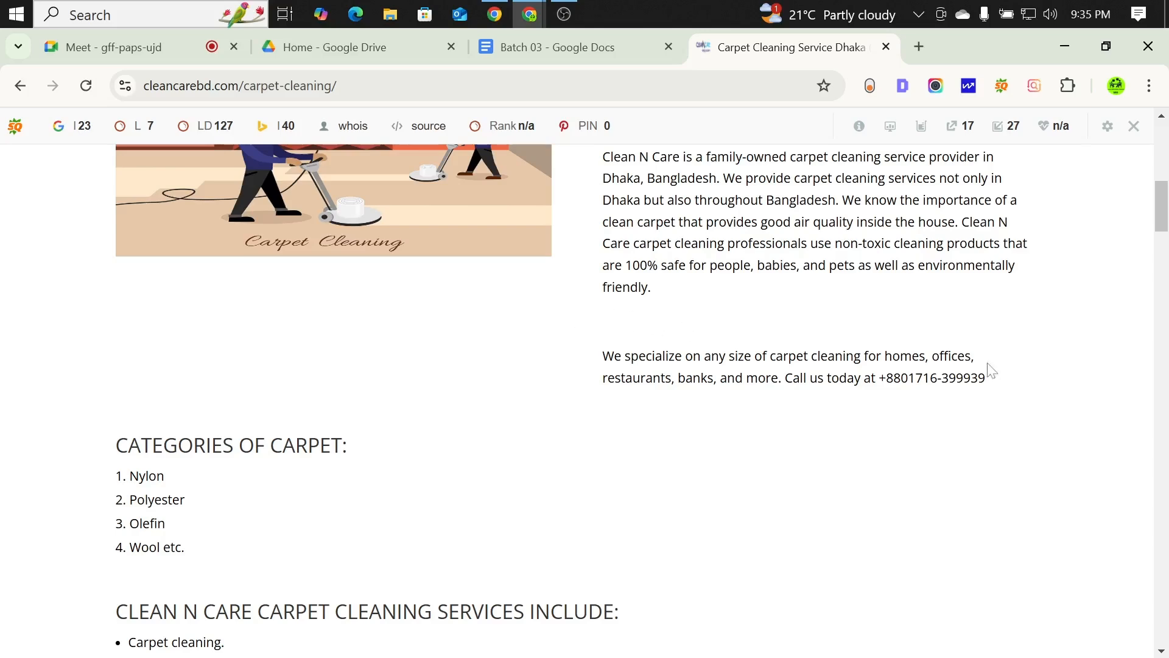
{"action": "scroll", "coordinate": [741, 253], "scroll_direction": "up", "scroll_amount": 10}
{"action": "scroll", "coordinate": [451, 275], "scroll_direction": "down", "scroll_amount": 7}
{"action": "scroll", "coordinate": [451, 275], "scroll_direction": "down", "scroll_amount": 12}
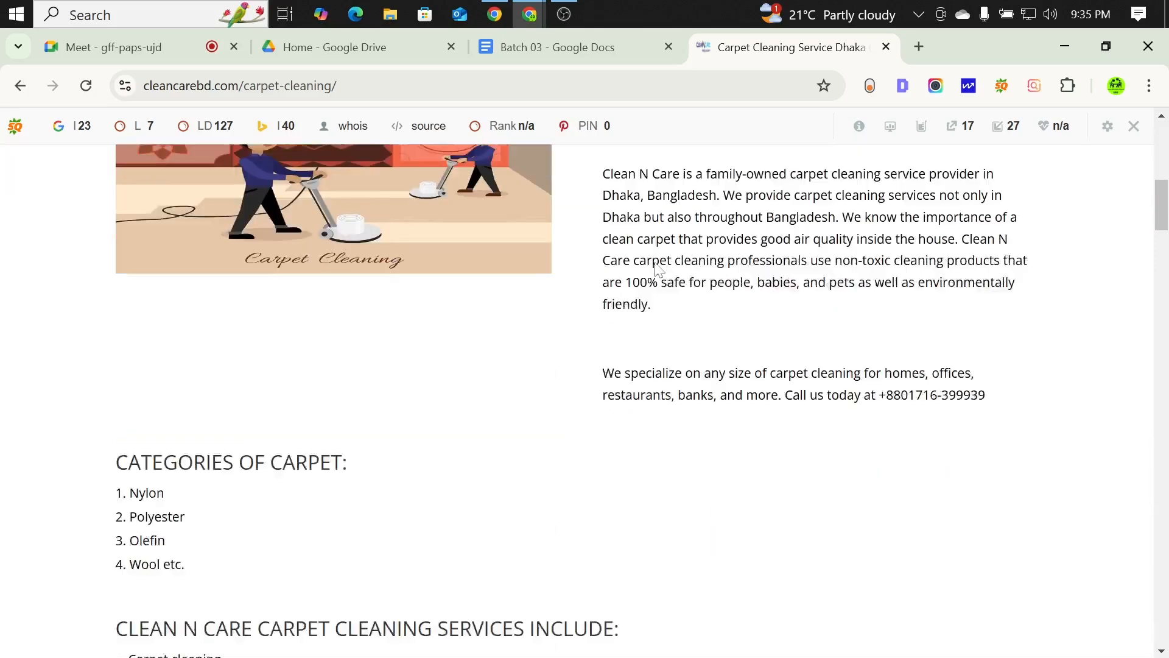
{"action": "scroll", "coordinate": [559, 244], "scroll_direction": "down", "scroll_amount": 10}
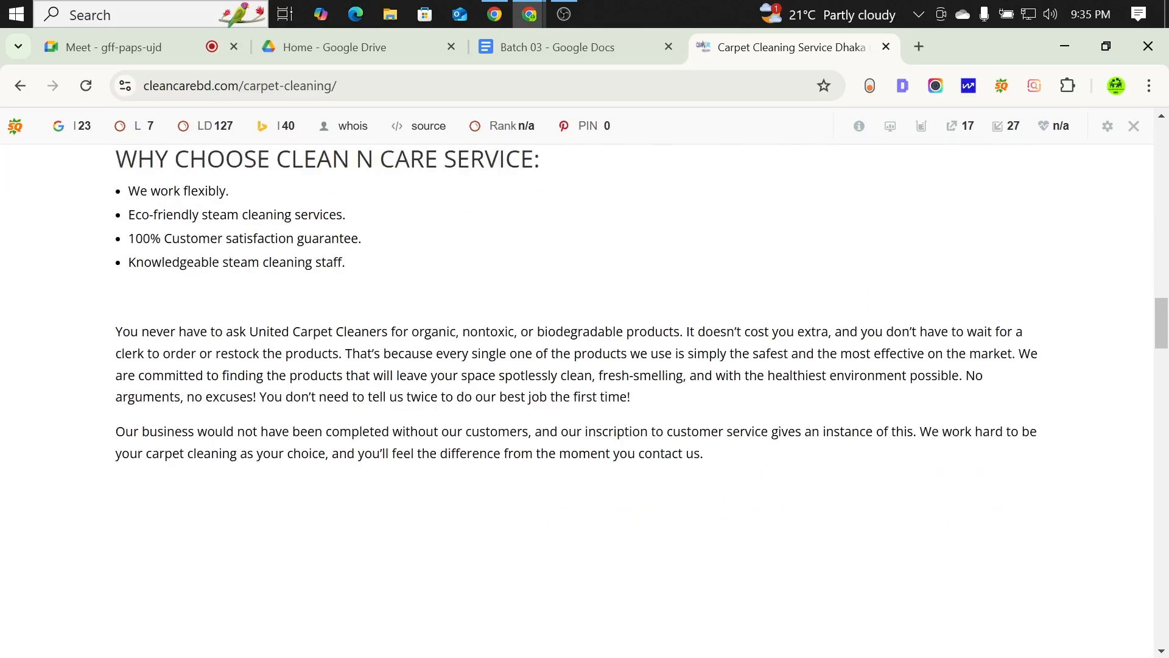
{"action": "scroll", "coordinate": [512, 247], "scroll_direction": "up", "scroll_amount": 1}
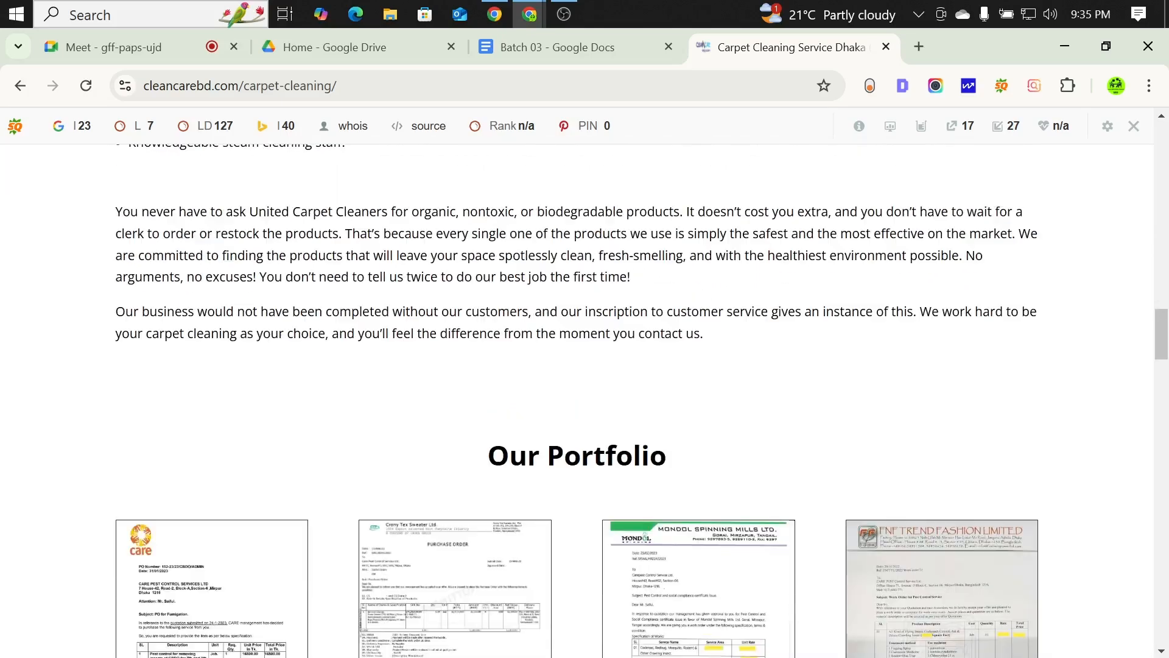
{"action": "left_click_drag", "start_coordinate": [464, 240], "coordinate": [514, 241]}
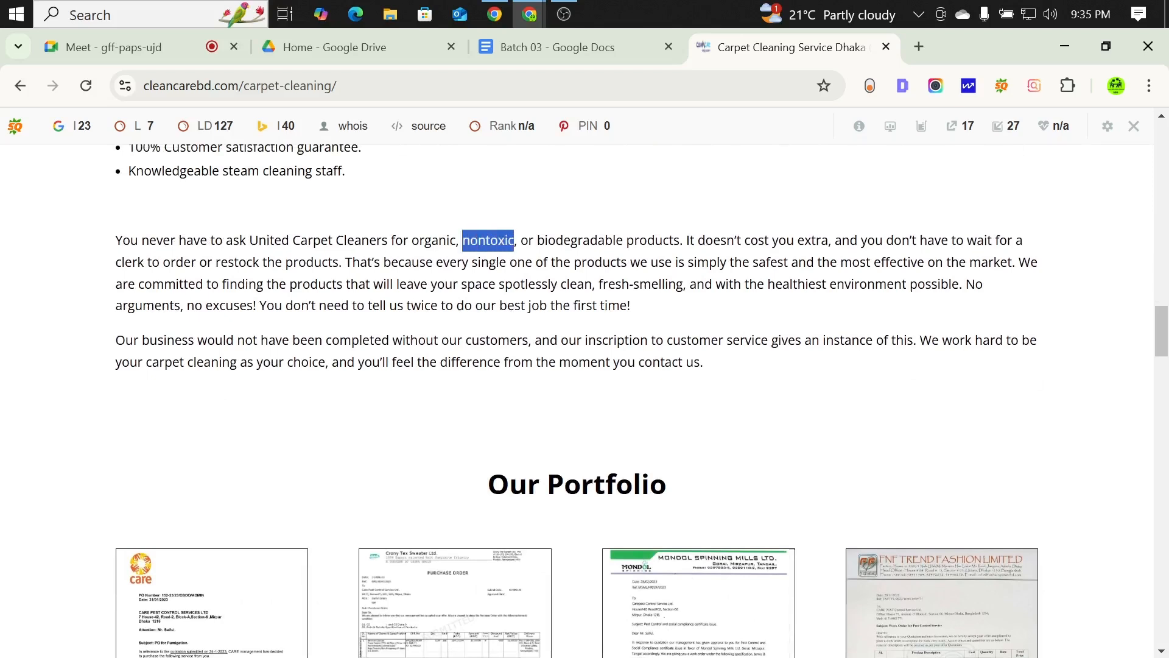
{"action": "left_click_drag", "start_coordinate": [585, 340], "coordinate": [648, 339]}
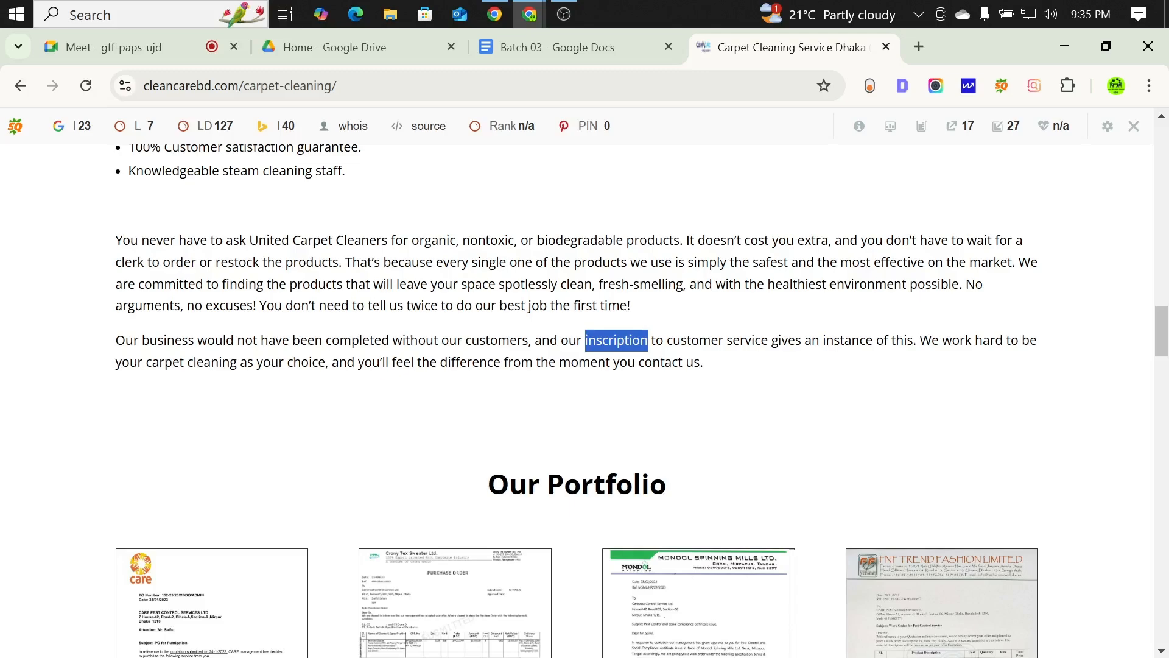
Look through the rest of the page, from the Our Services images to the footer links, and return to the body text.
{"action": "scroll", "coordinate": [556, 392], "scroll_direction": "down", "scroll_amount": 20}
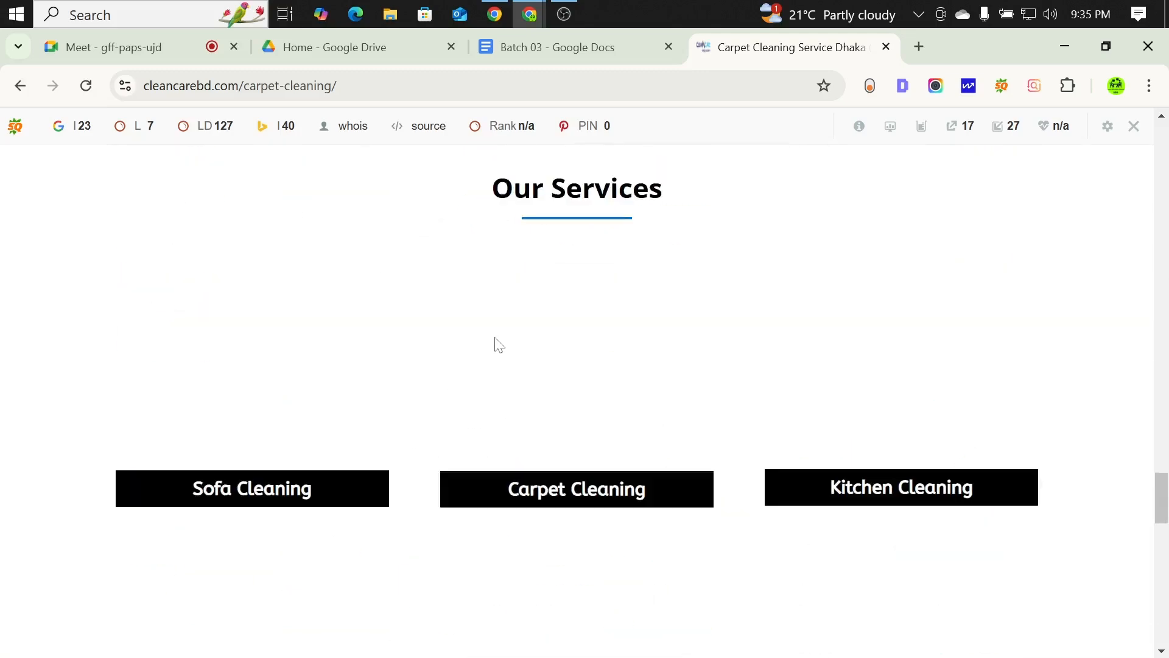
{"action": "scroll", "coordinate": [498, 344], "scroll_direction": "down", "scroll_amount": 15}
{"action": "scroll", "coordinate": [488, 339], "scroll_direction": "up", "scroll_amount": 13}
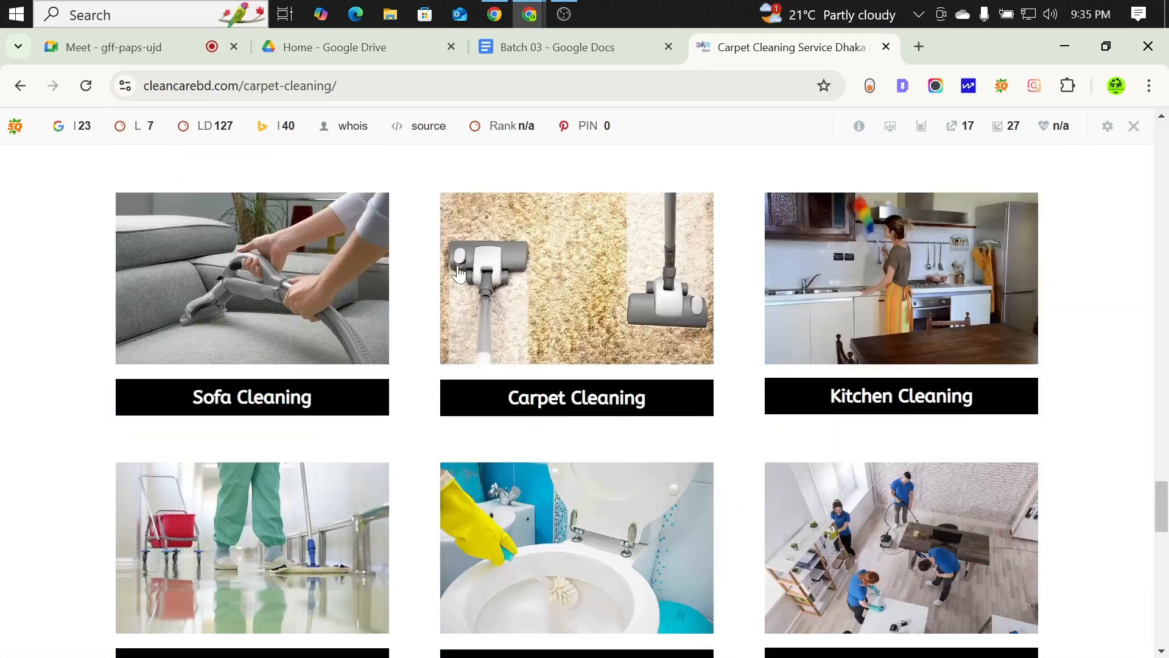
{"action": "scroll", "coordinate": [453, 287], "scroll_direction": "down", "scroll_amount": 15}
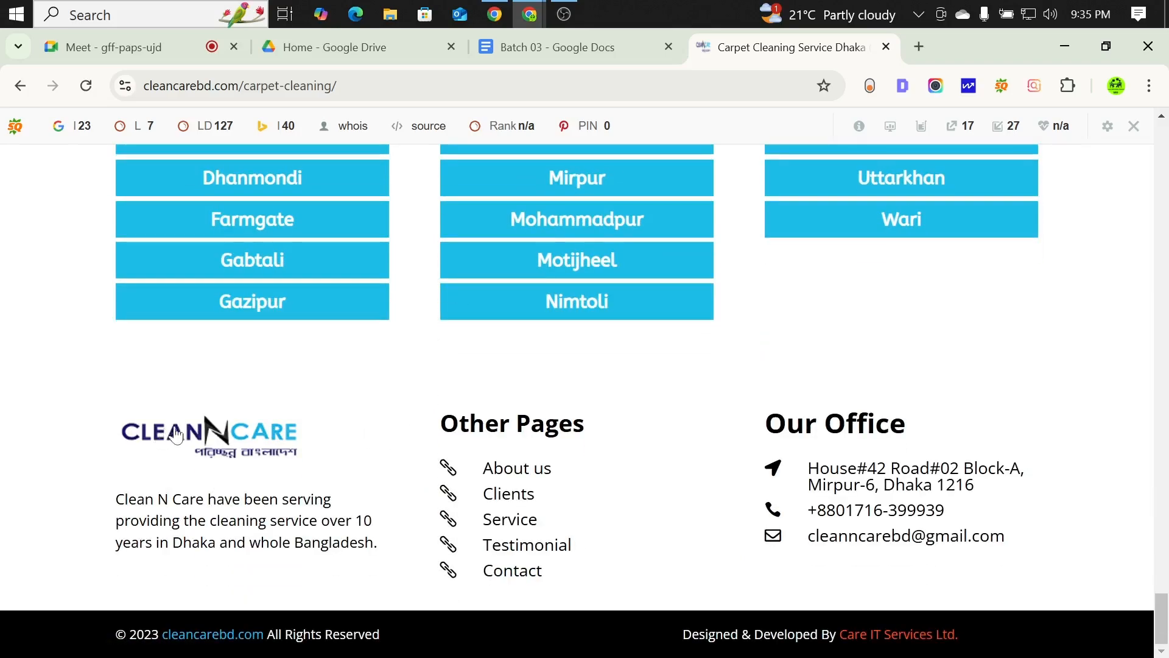
{"action": "scroll", "coordinate": [213, 372], "scroll_direction": "up", "scroll_amount": 20}
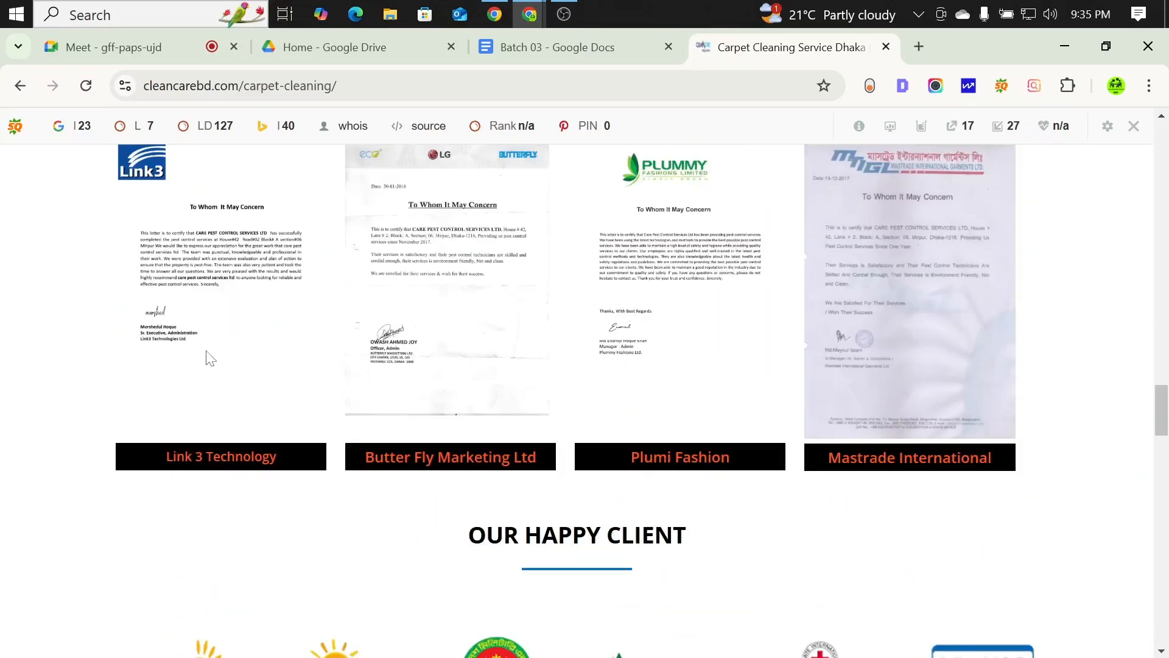
{"action": "scroll", "coordinate": [207, 358], "scroll_direction": "up", "scroll_amount": 10}
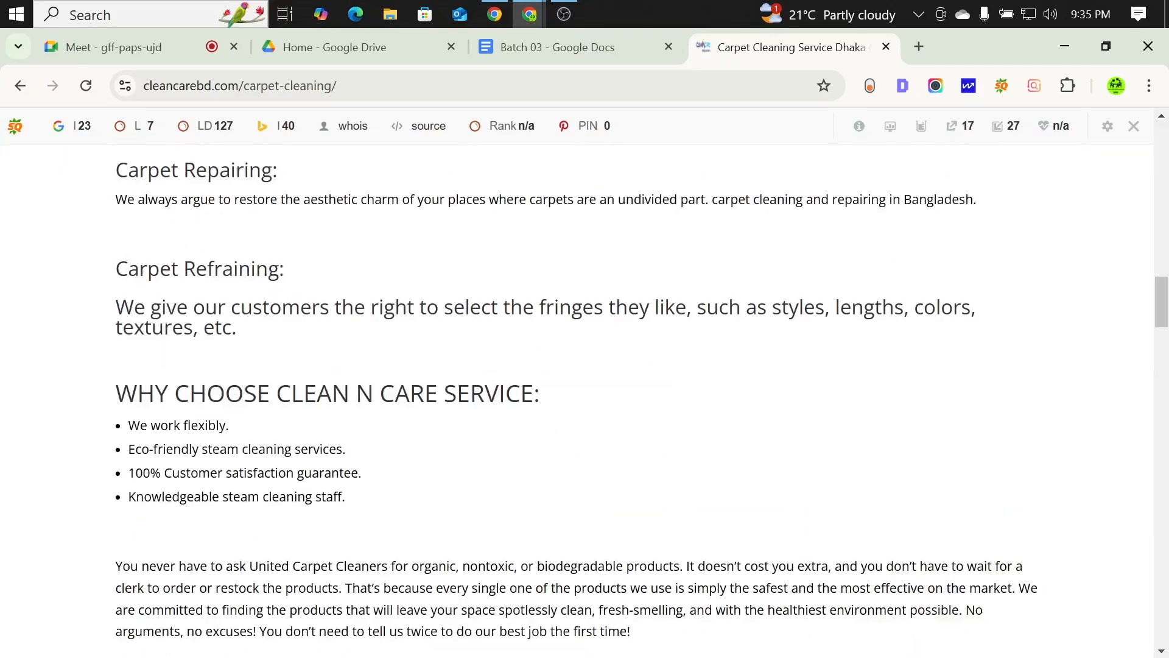
Highlight "nontoxic" and its whole paragraph under the Why Choose Clean N Care Service list as a text example.
{"action": "scroll", "coordinate": [530, 368], "scroll_direction": "down", "scroll_amount": 4}
{"action": "left_click_drag", "start_coordinate": [463, 293], "coordinate": [515, 292]}
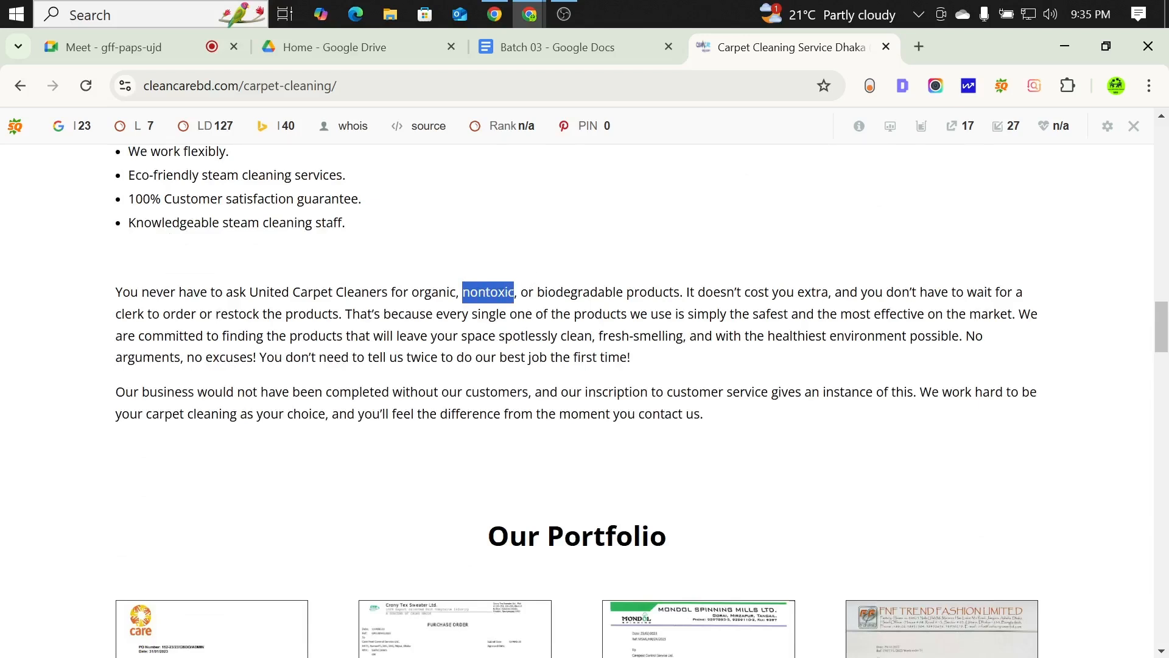
{"action": "left_click", "coordinate": [501, 296]}
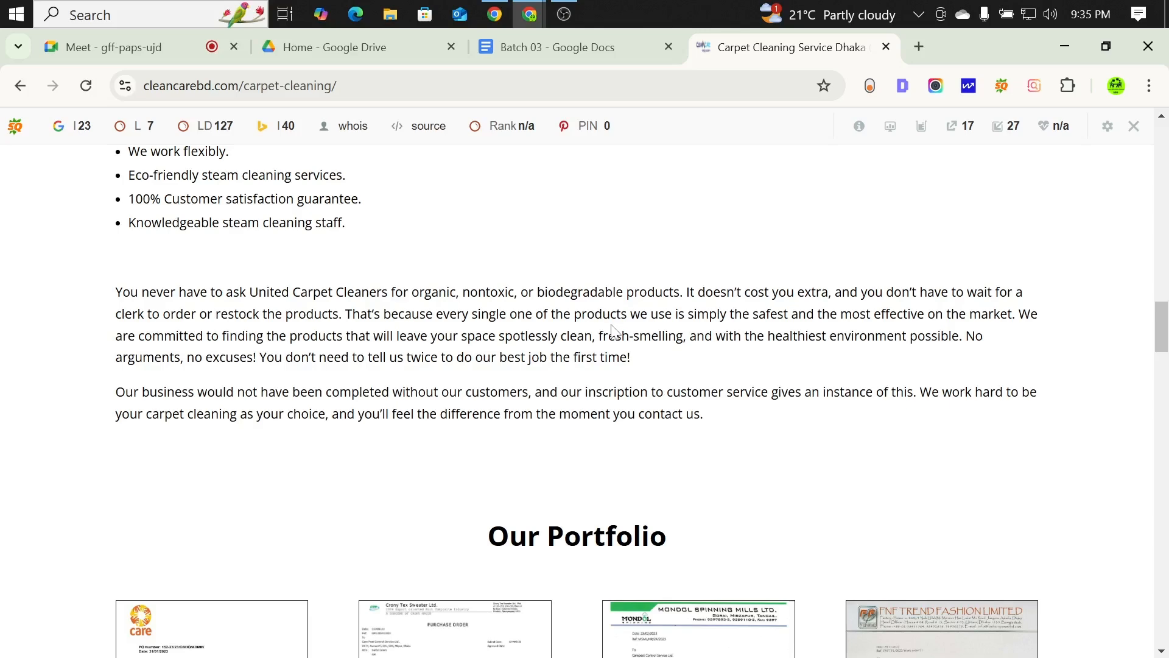
{"action": "triple_click", "coordinate": [476, 312]}
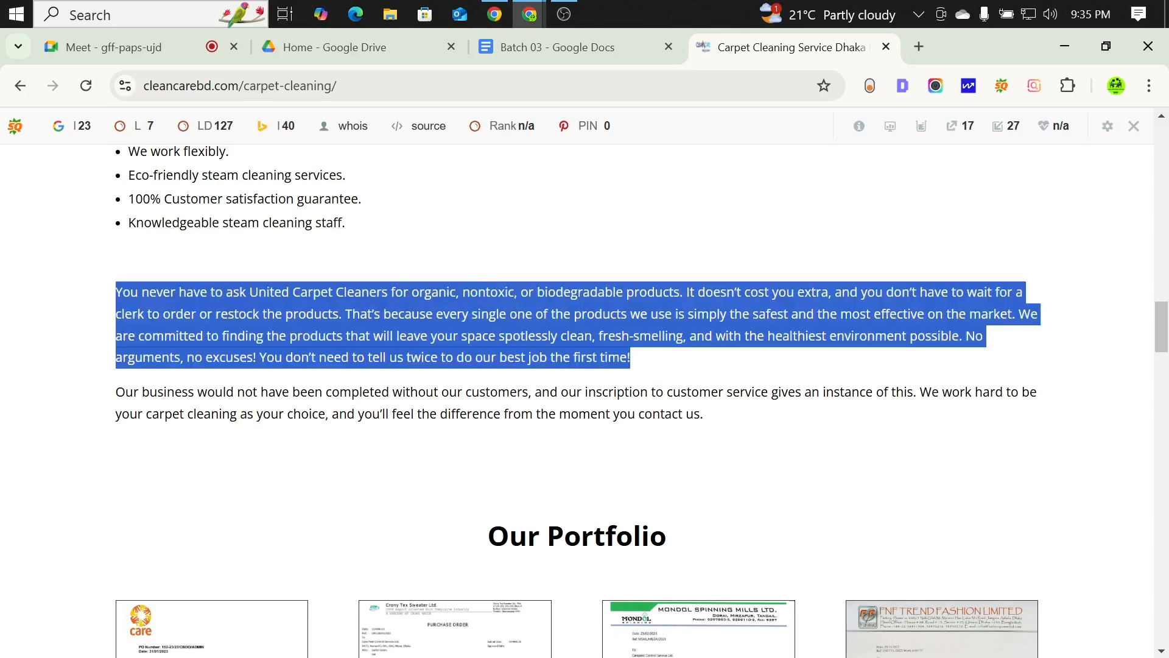
{"action": "double_click", "coordinate": [479, 295]}
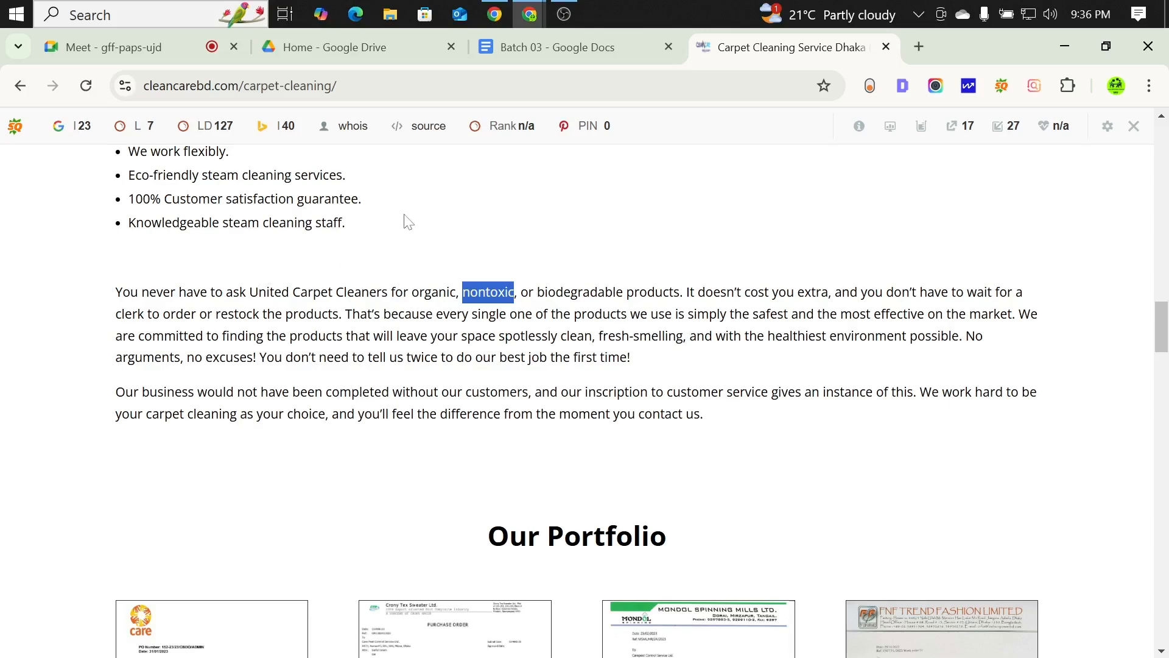
Compare the Batch 03 checklist with the carpet cleaning page's sections, highlighting the word "nontoxic" once more.
{"action": "left_click", "coordinate": [565, 49]}
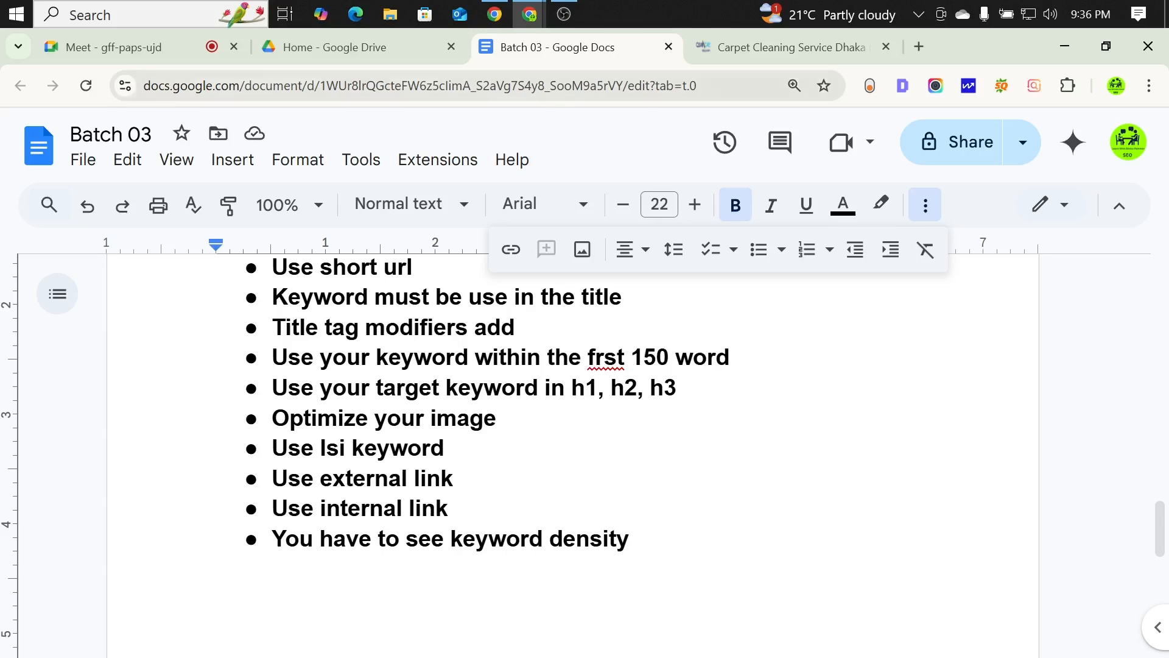
{"action": "left_click", "coordinate": [761, 49]}
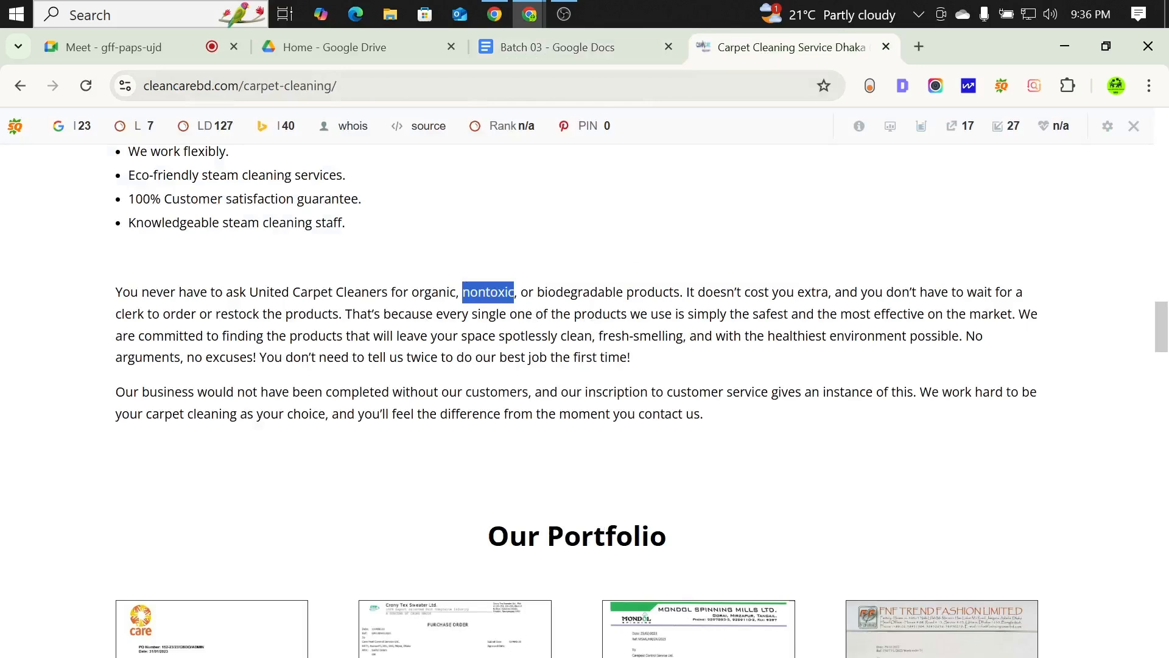
{"action": "scroll", "coordinate": [246, 287], "scroll_direction": "up", "scroll_amount": 7}
{"action": "scroll", "coordinate": [175, 331], "scroll_direction": "up", "scroll_amount": 6}
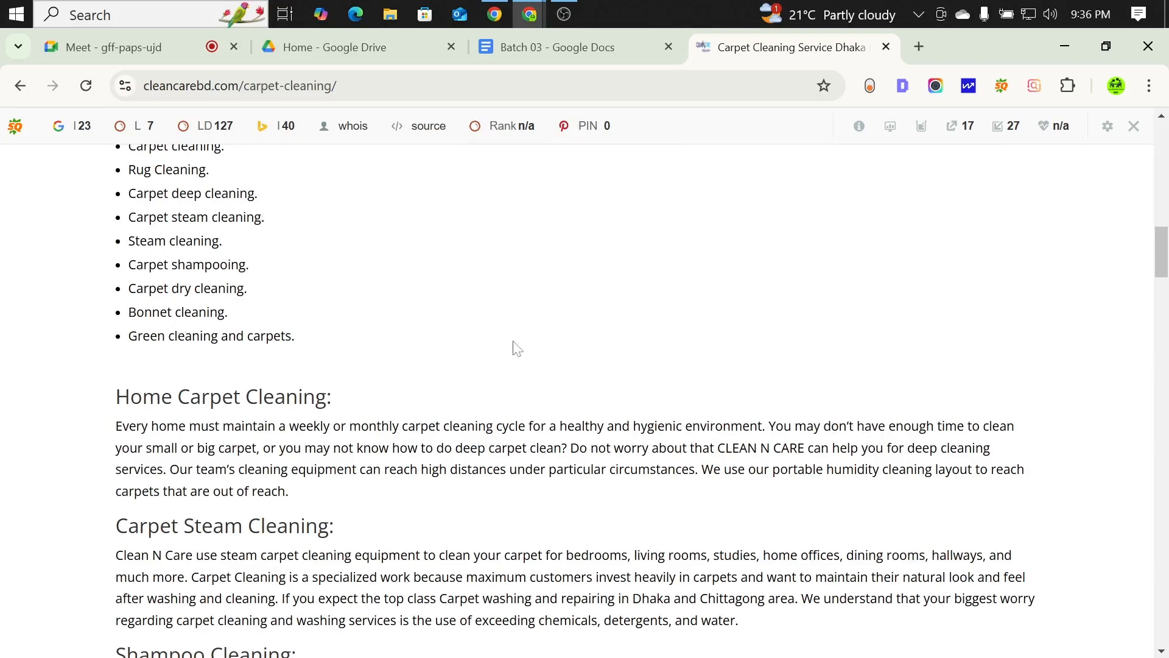
{"action": "scroll", "coordinate": [517, 349], "scroll_direction": "down", "scroll_amount": 4}
{"action": "scroll", "coordinate": [459, 263], "scroll_direction": "down", "scroll_amount": 5}
{"action": "double_click", "coordinate": [487, 470]}
{"action": "scroll", "coordinate": [467, 304], "scroll_direction": "down", "scroll_amount": 2}
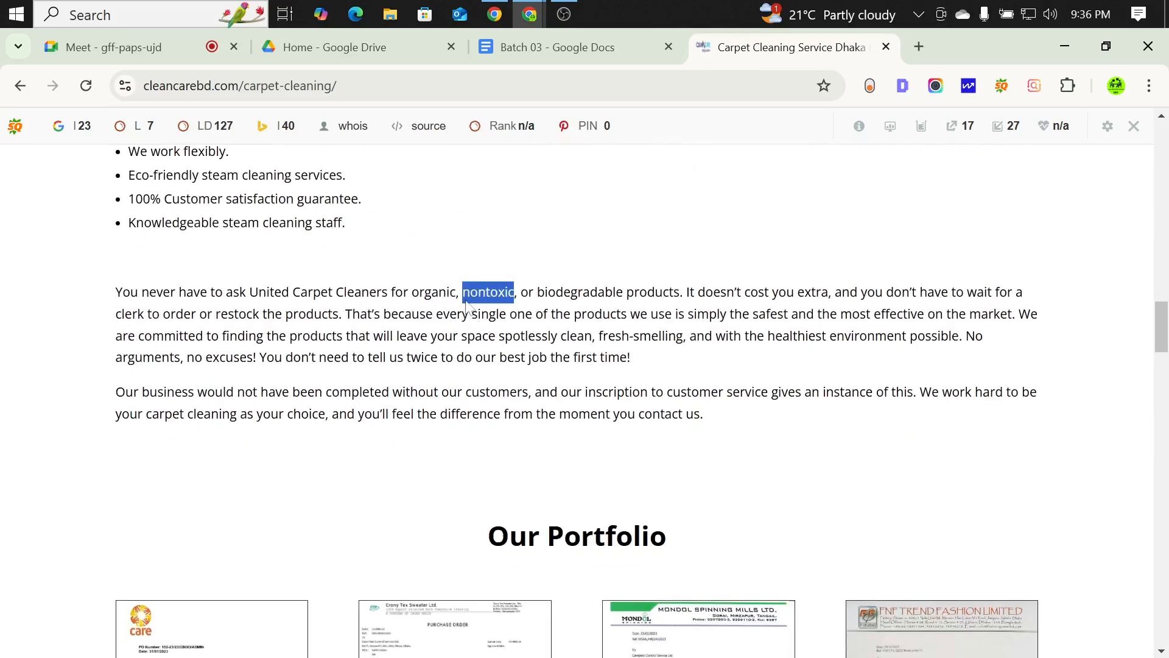
{"action": "left_click", "coordinate": [498, 309]}
Return to the Batch 03 document, highlight the entire On Page SEO Checklist for review and reduce the browser zoom to 110%.
{"action": "left_click", "coordinate": [542, 33]}
{"action": "scroll", "coordinate": [572, 426], "scroll_direction": "down", "scroll_amount": 3}
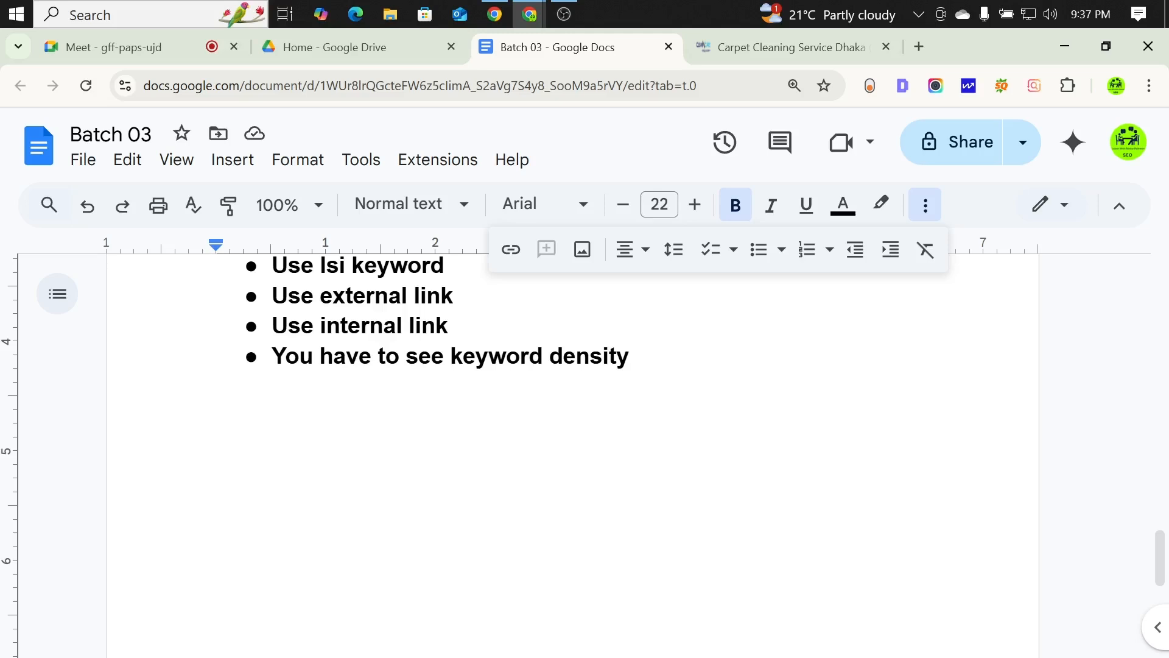
{"action": "scroll", "coordinate": [573, 395], "scroll_direction": "up", "scroll_amount": 3}
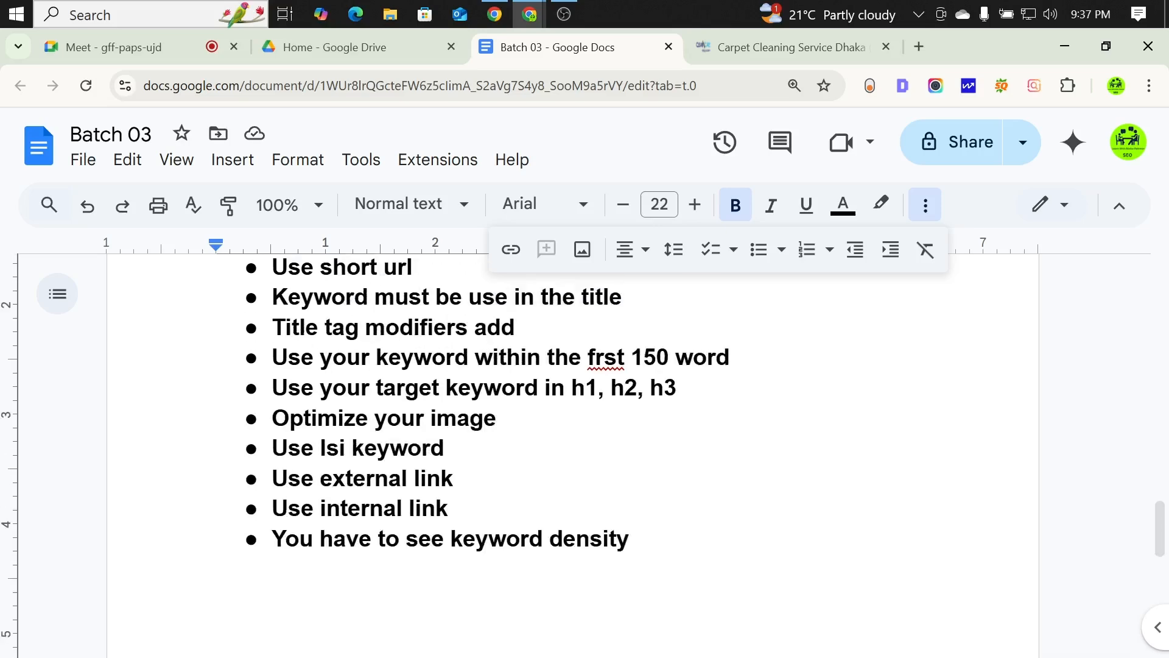
{"action": "left_click_drag", "start_coordinate": [630, 539], "coordinate": [231, 341]}
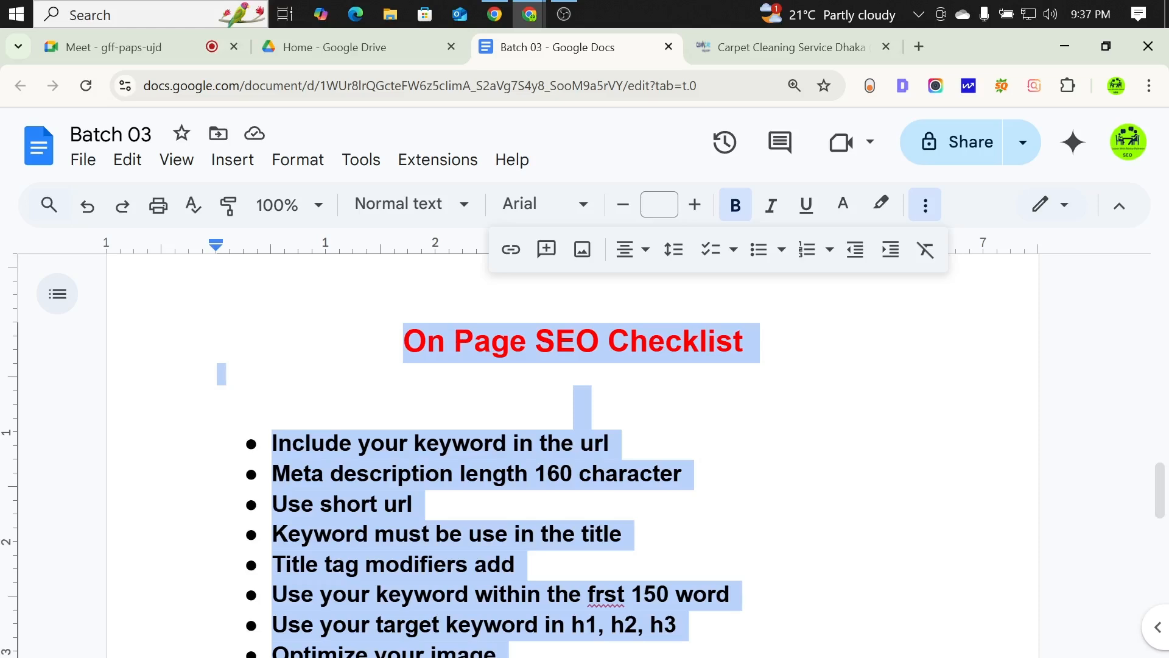
{"action": "scroll", "coordinate": [584, 455], "scroll_direction": "down", "scroll_amount": 5}
{"action": "scroll", "coordinate": [585, 455], "scroll_direction": "up", "scroll_amount": 3}
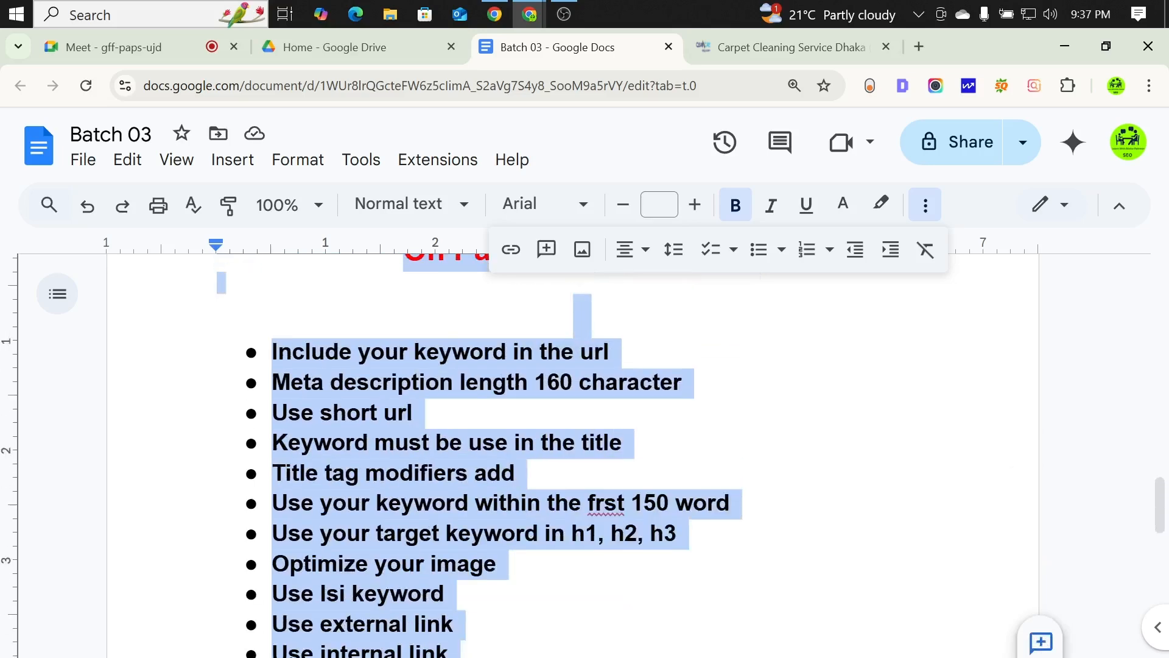
{"action": "key", "text": "ctrl+minus"}
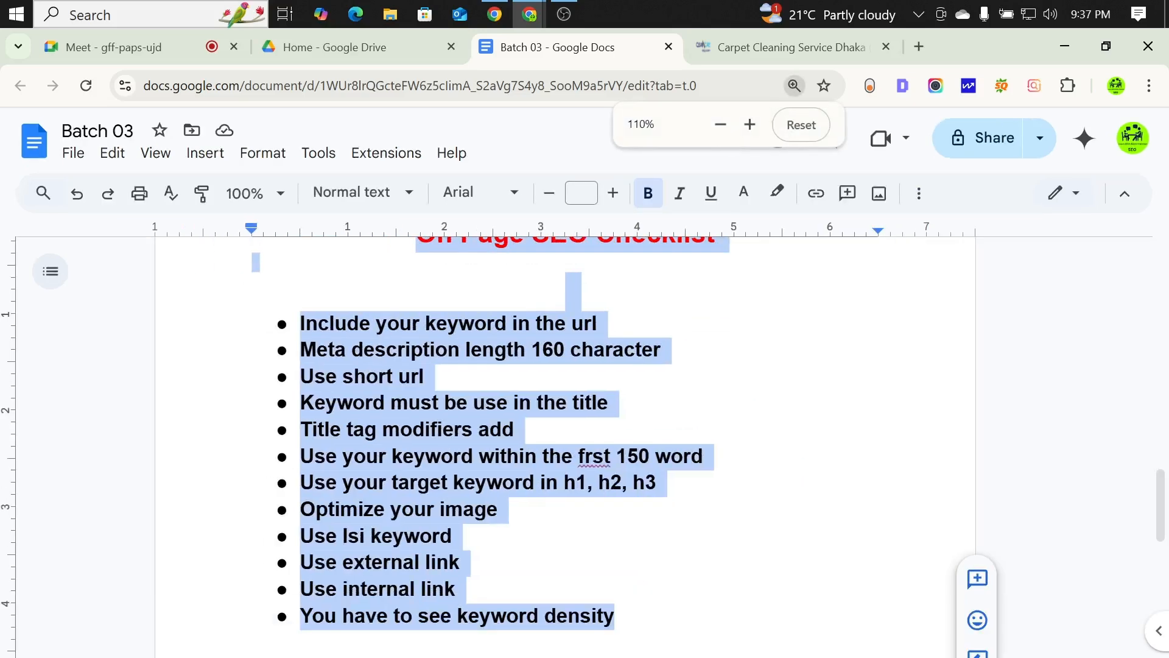
{"action": "left_click", "coordinate": [301, 403]}
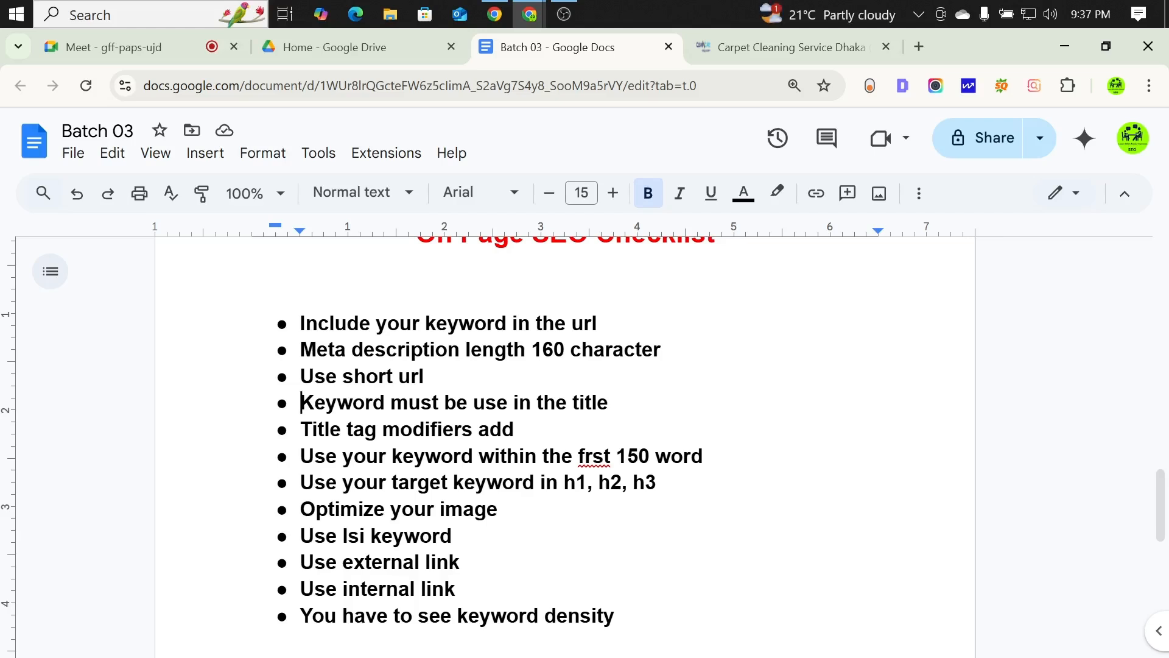
Switch to the Google Meet call.
{"action": "left_click", "coordinate": [140, 52]}
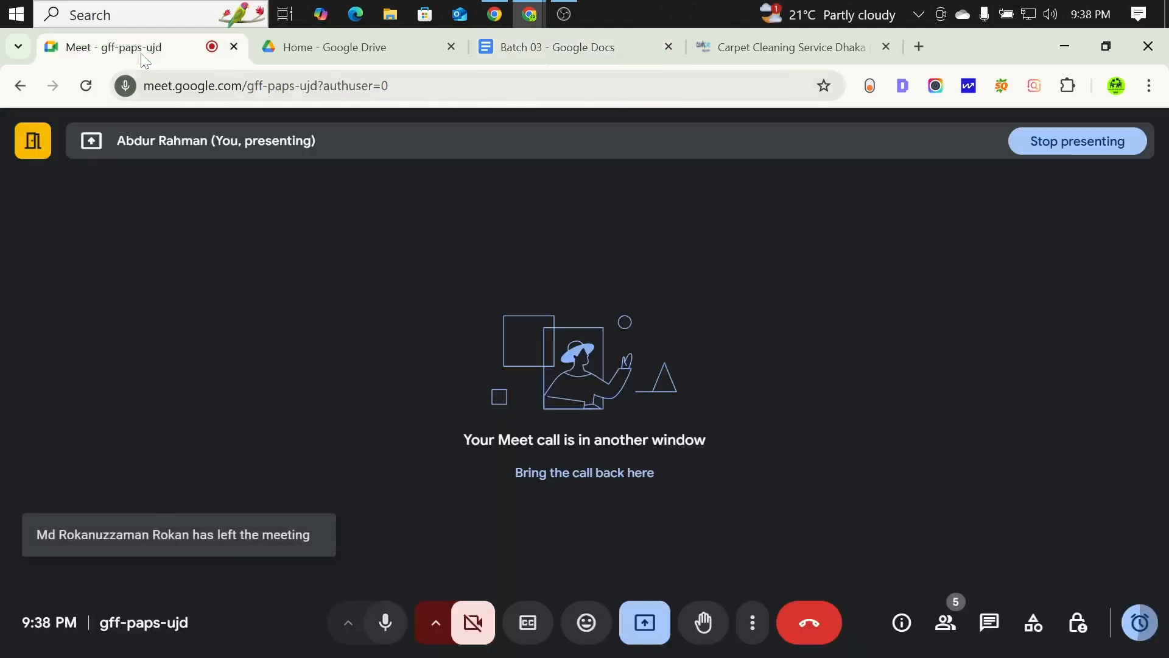